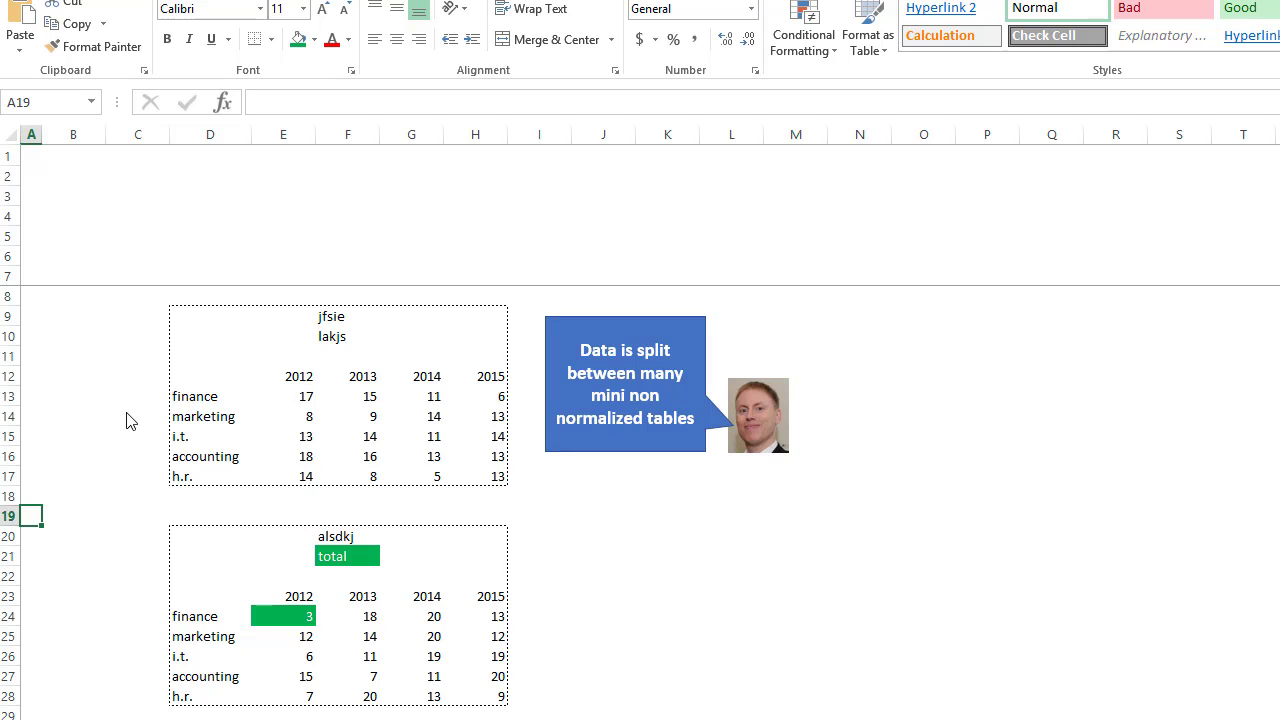
Point out the summary's business units, the 2012–2015 year headers and the 2012 finance total of 198
scroll(126, 420, down, 20)
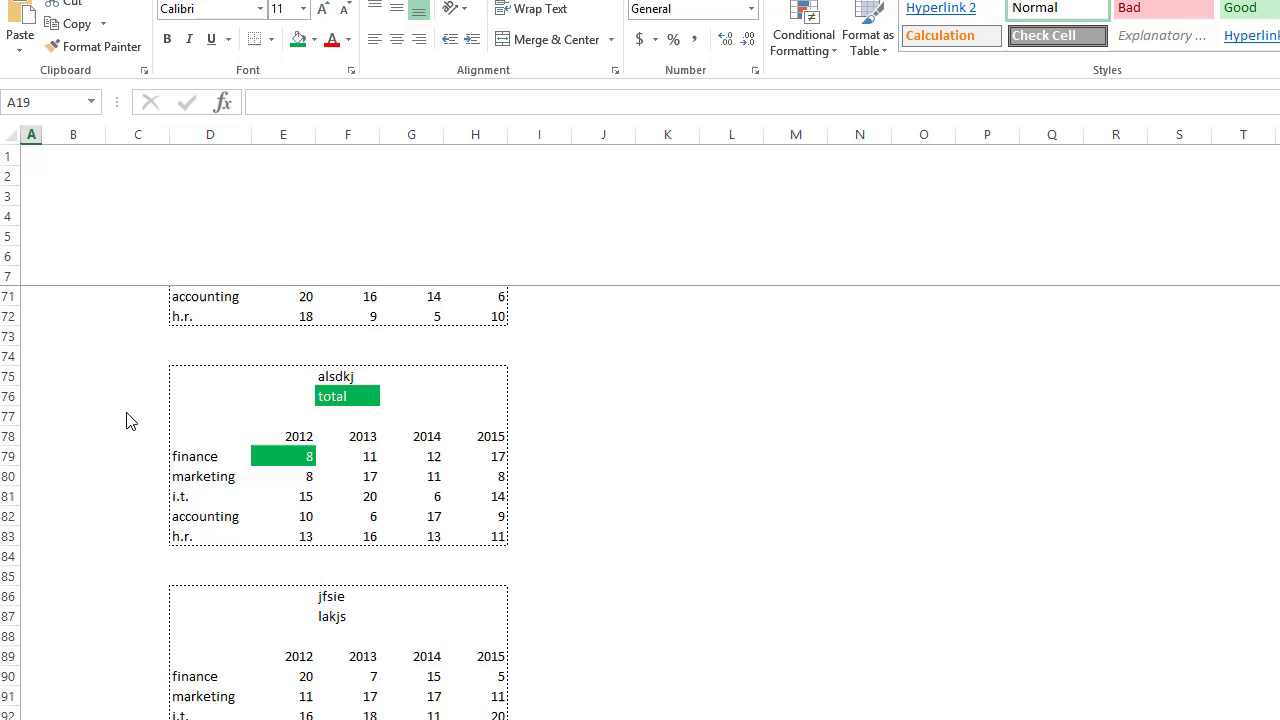
scroll(126, 420, down, 20)
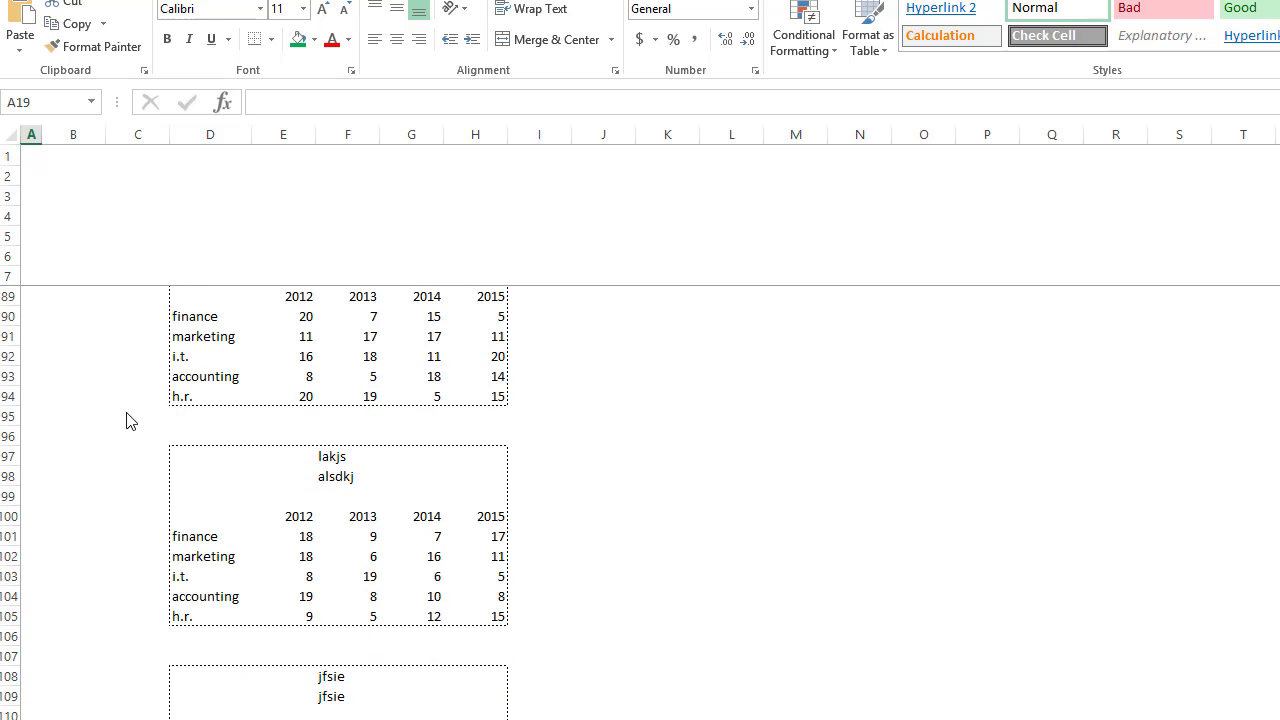
scroll(126, 420, up, 3)
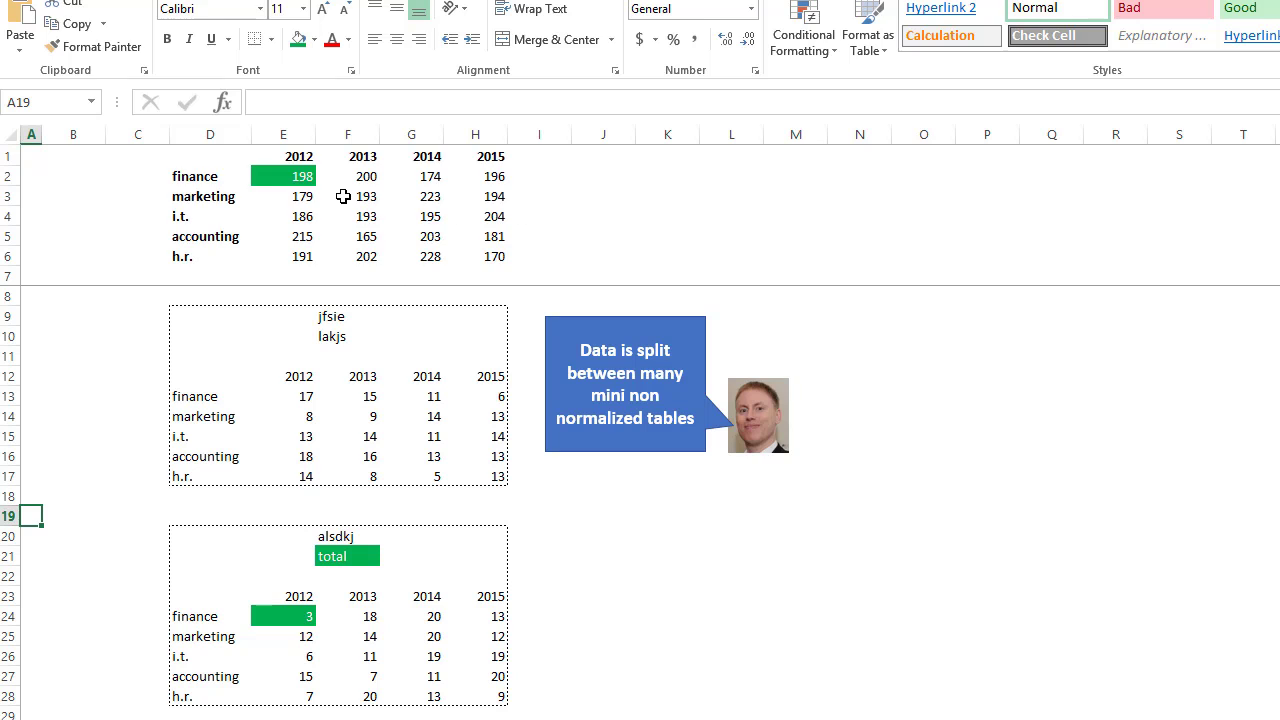
click(262, 178)
drag(203, 176, 206, 257)
drag(290, 155, 476, 153)
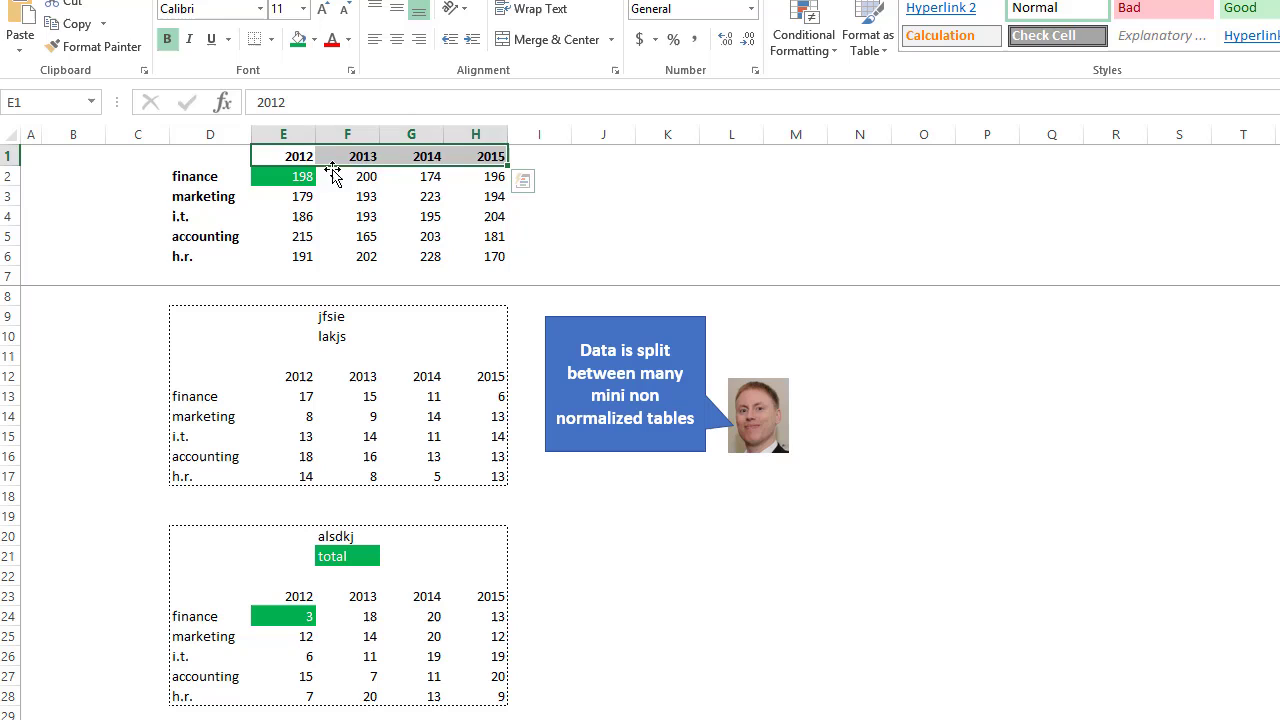
click(305, 176)
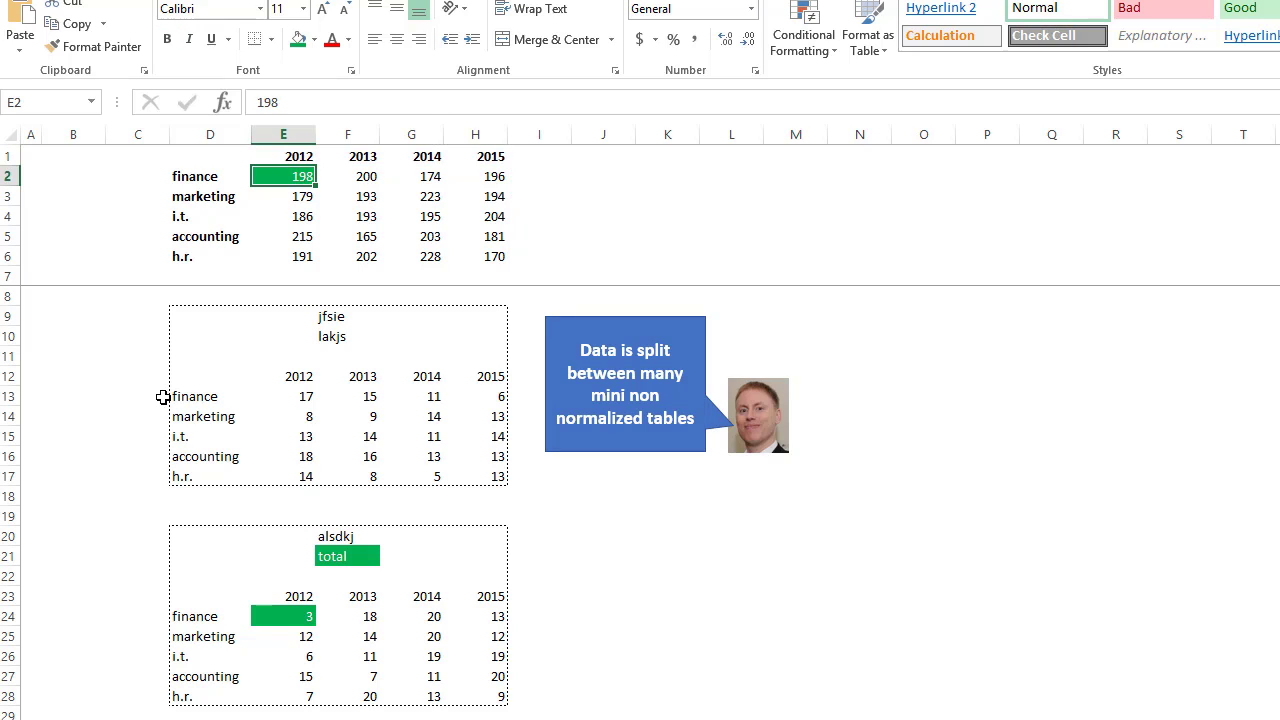
Point out the 'total', 'alsdkj' and 'lakjs' labels of the mini tables below the summary
drag(341, 542, 335, 556)
click(335, 556)
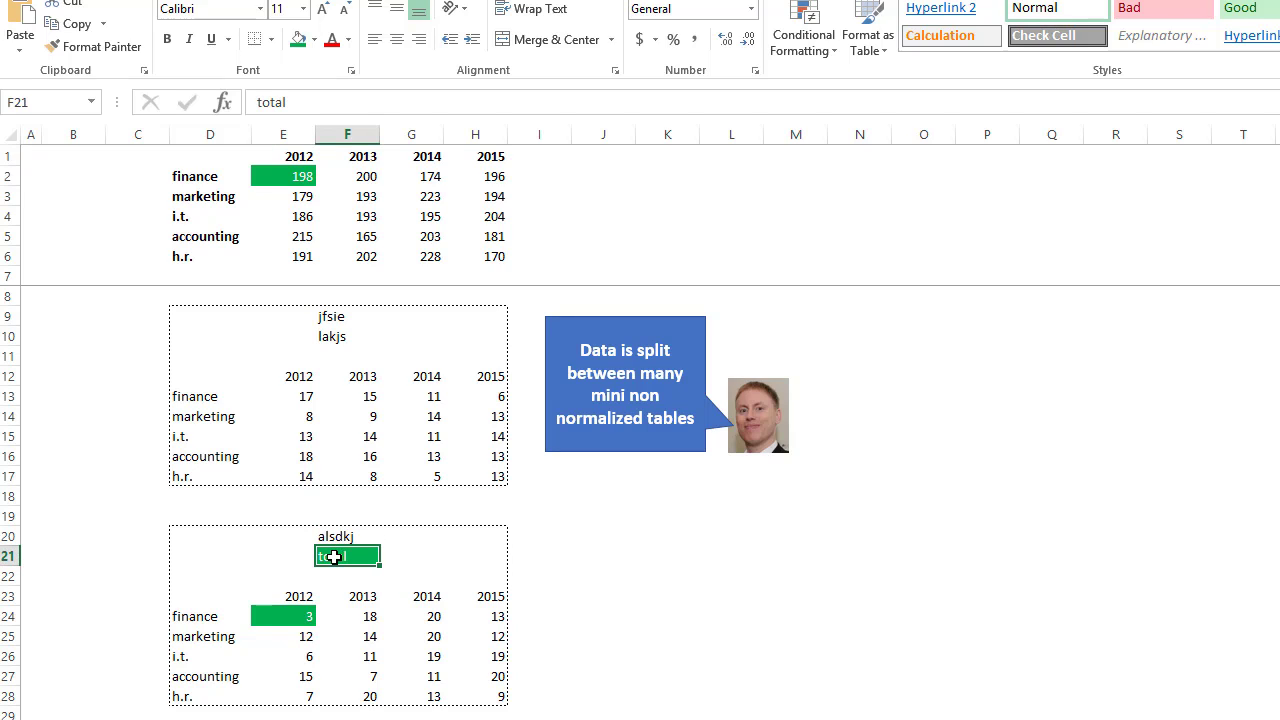
click(331, 338)
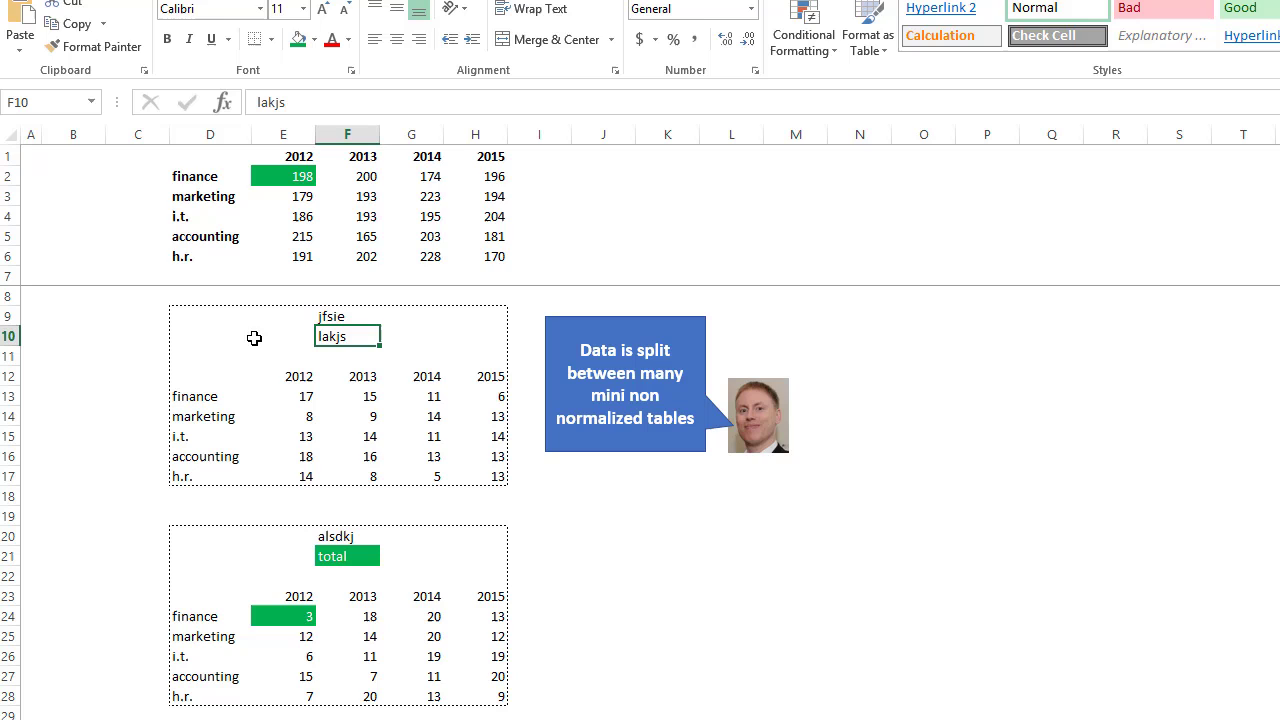
click(337, 555)
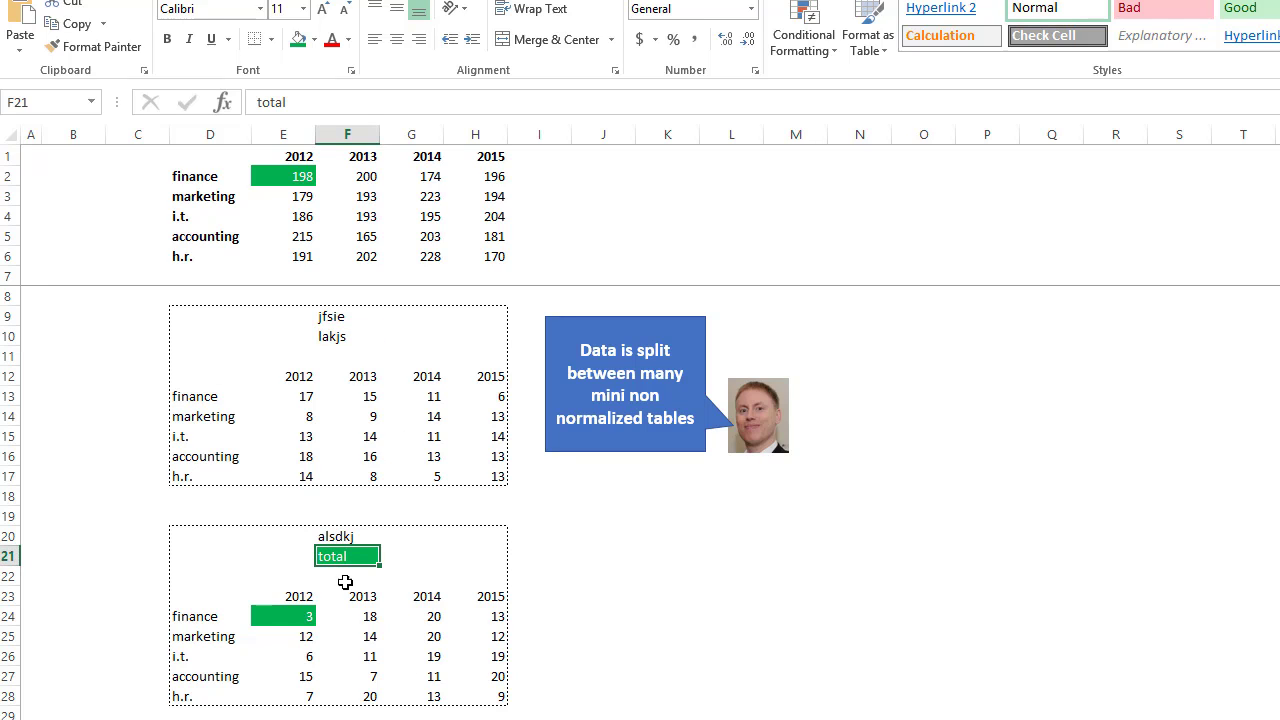
scroll(357, 574, down, 6)
scroll(334, 463, down, 6)
scroll(334, 463, down, 9)
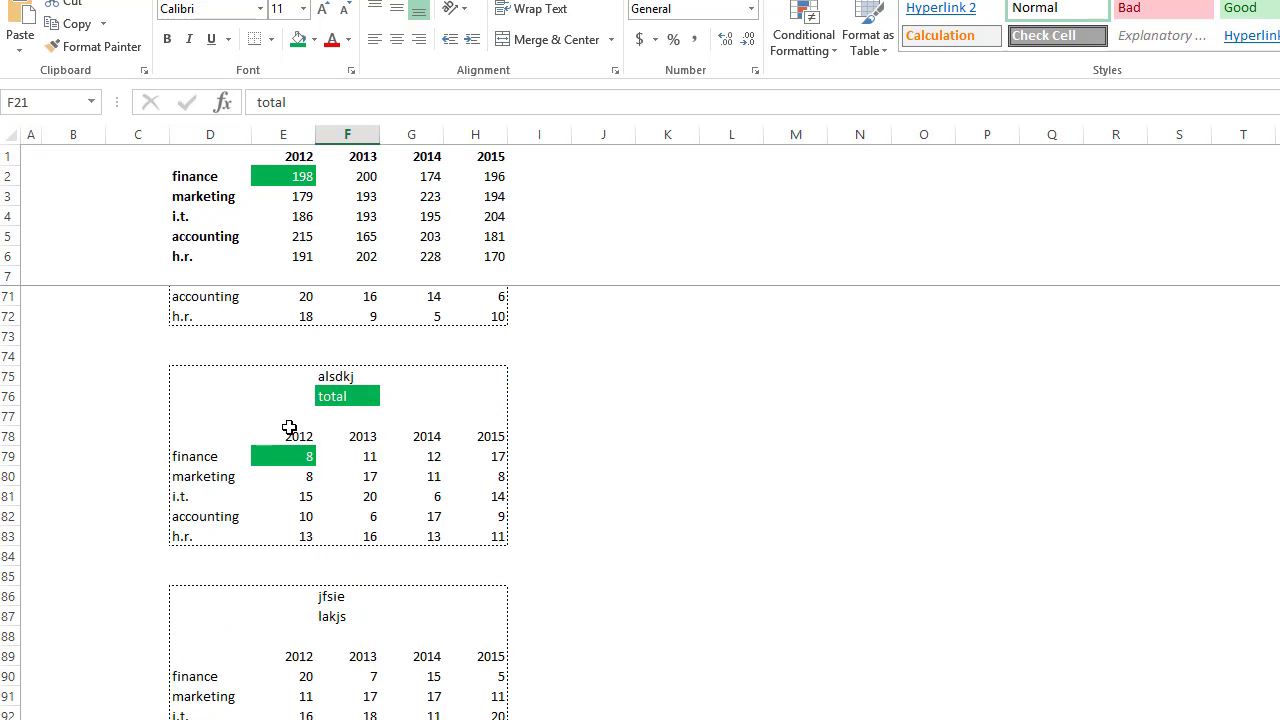
click(342, 397)
key(Left)
key(Left)
key(Left)
key(Left)
key(Left)
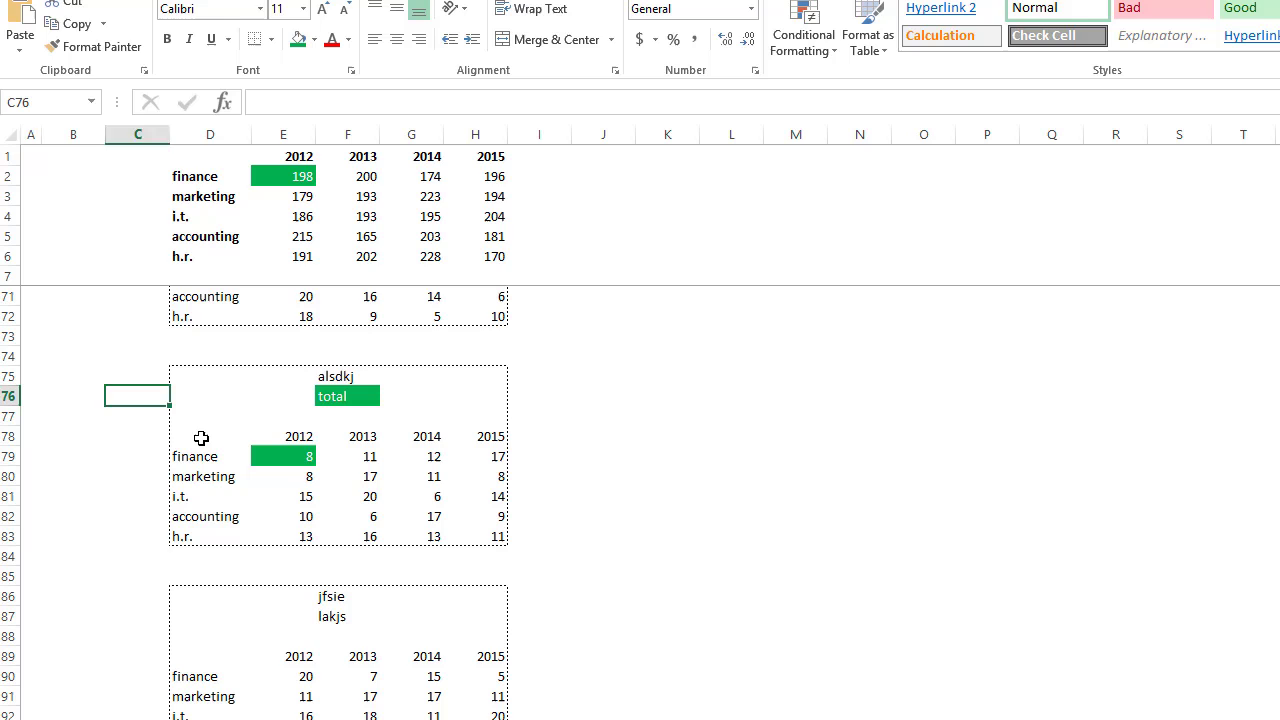
scroll(201, 438, up, 20)
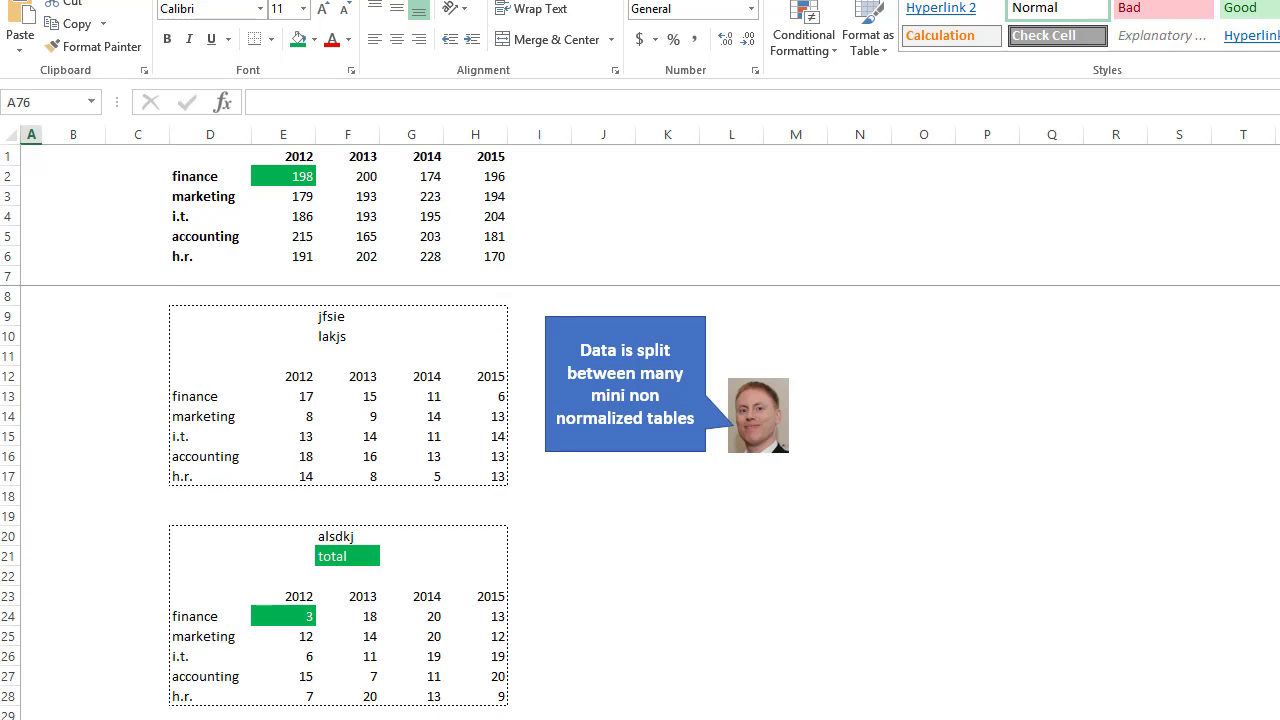
On the Questions to Ask sheet, answer the first question with Long term project
key(ctrl+Page_Down)
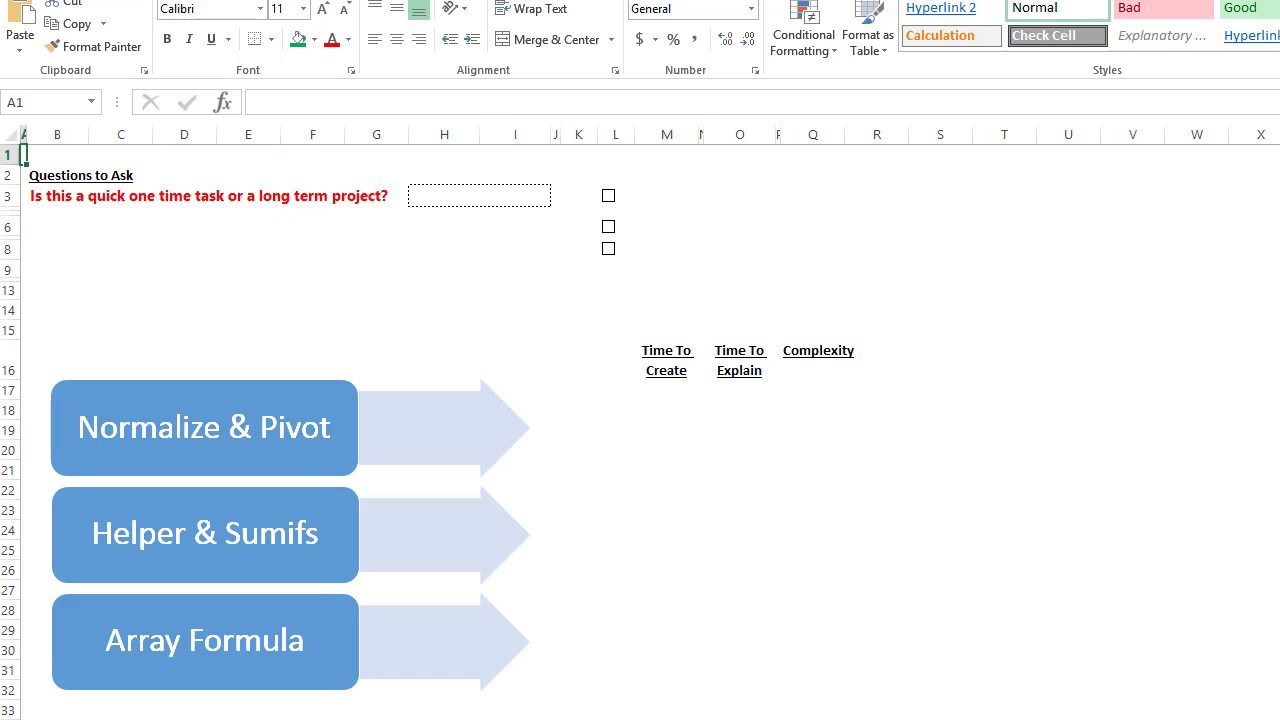
click(489, 196)
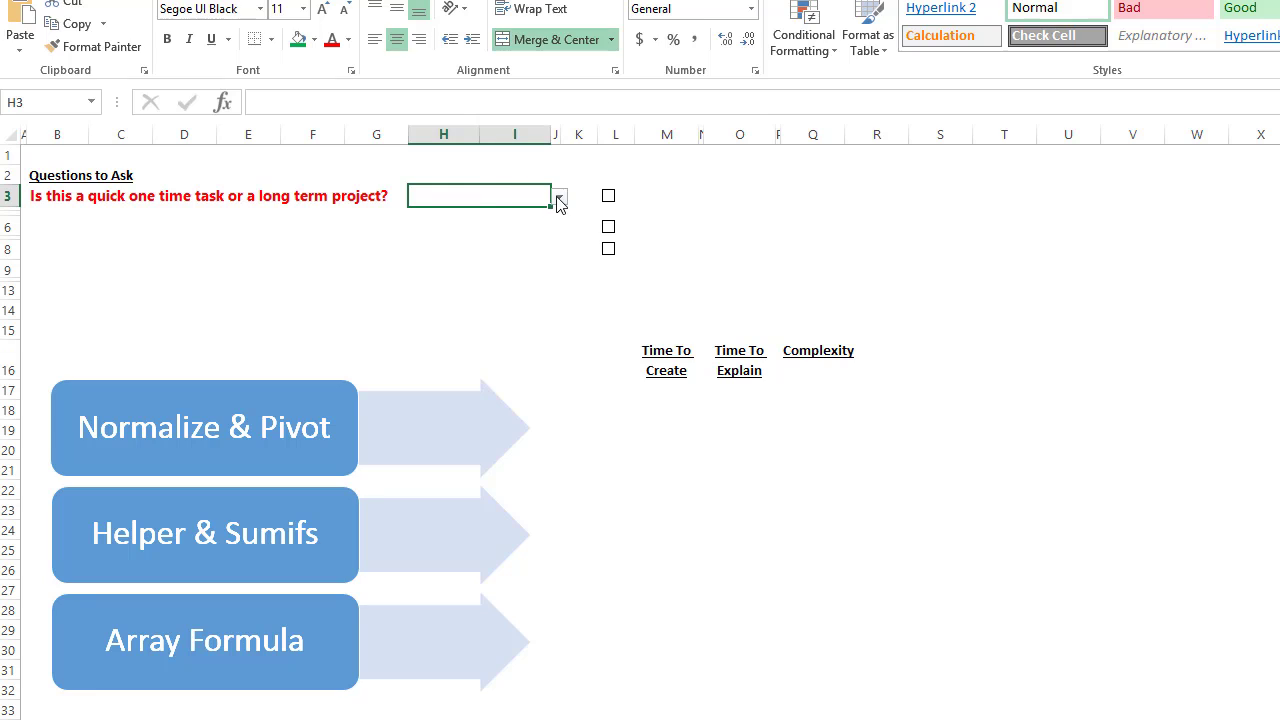
click(559, 199)
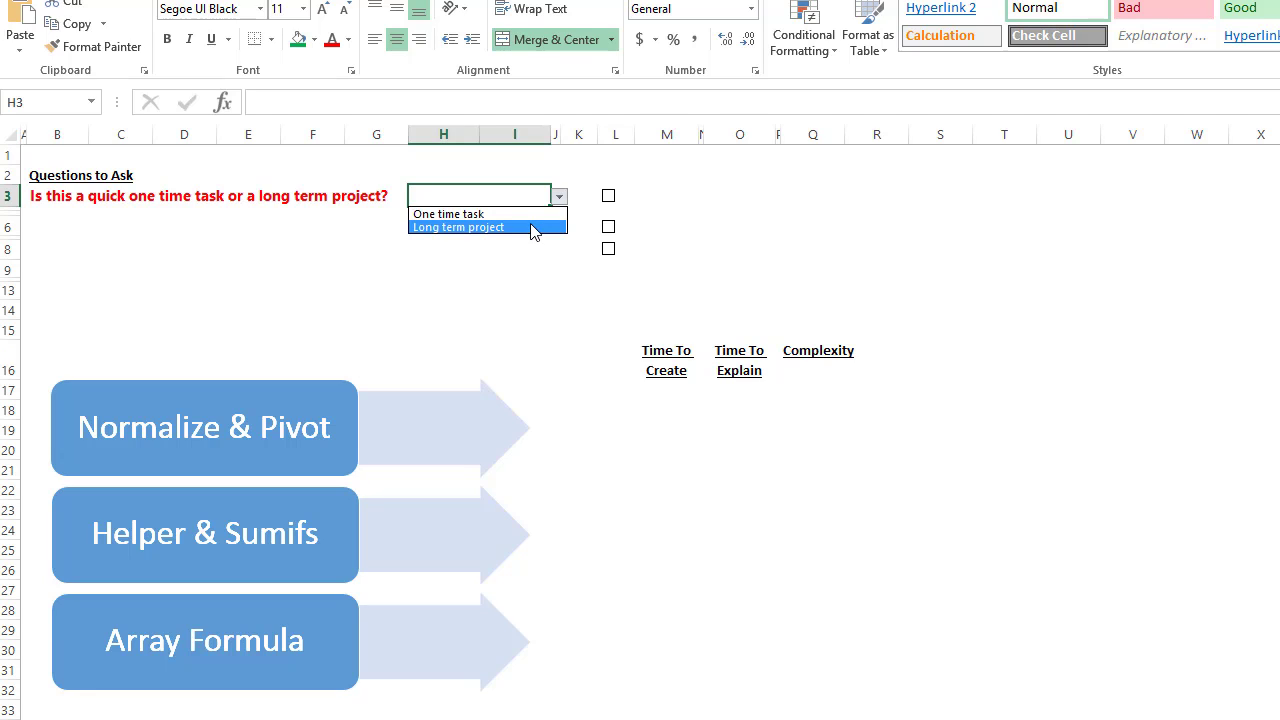
click(533, 227)
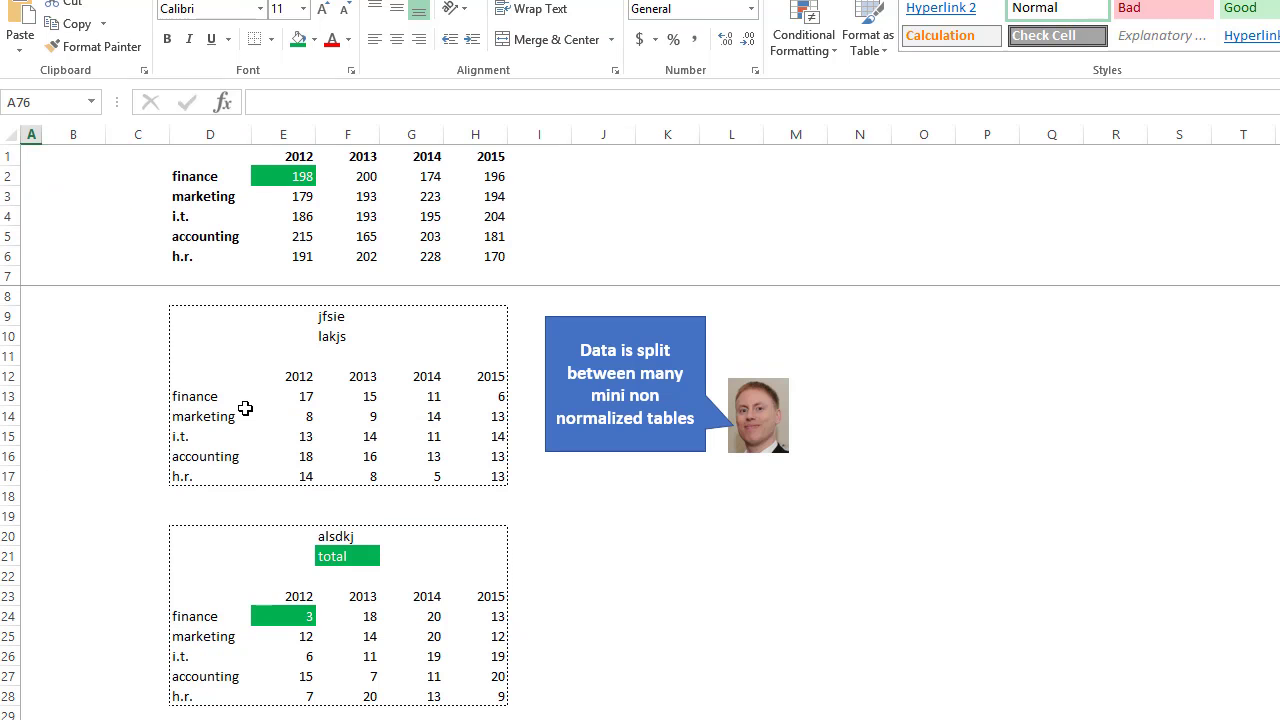
scroll(245, 408, down, 9)
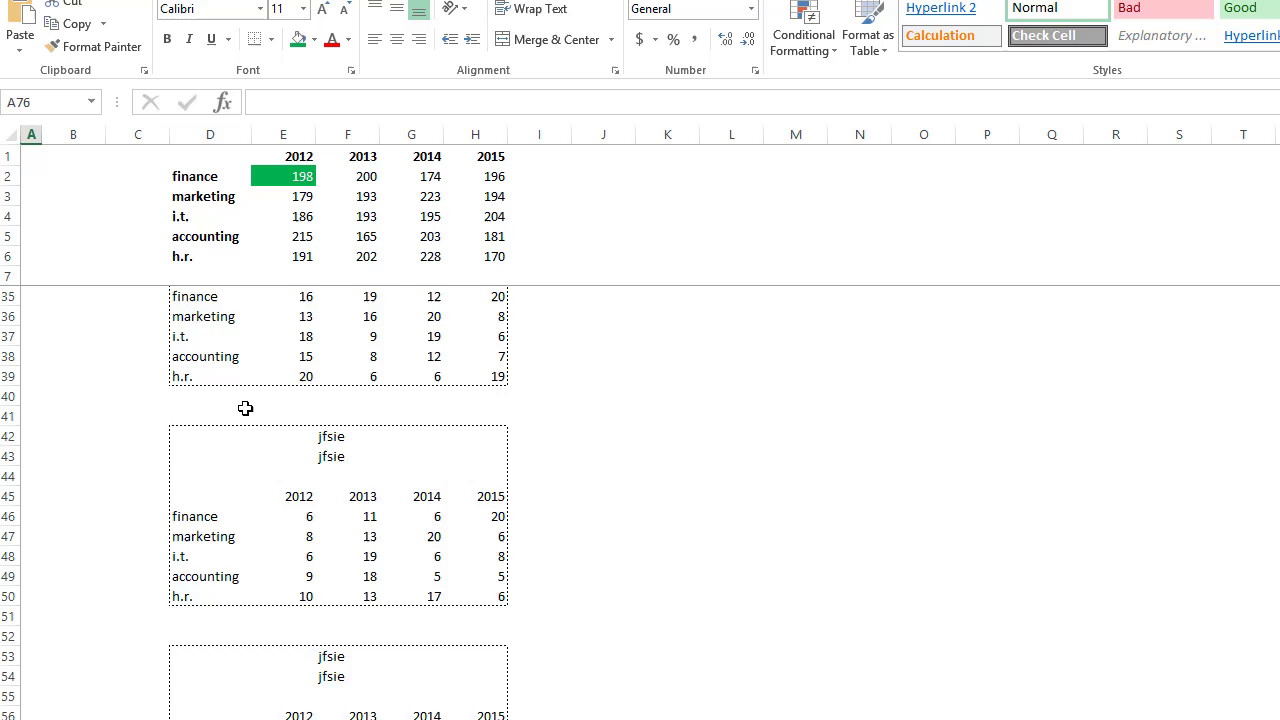
scroll(245, 408, down, 6)
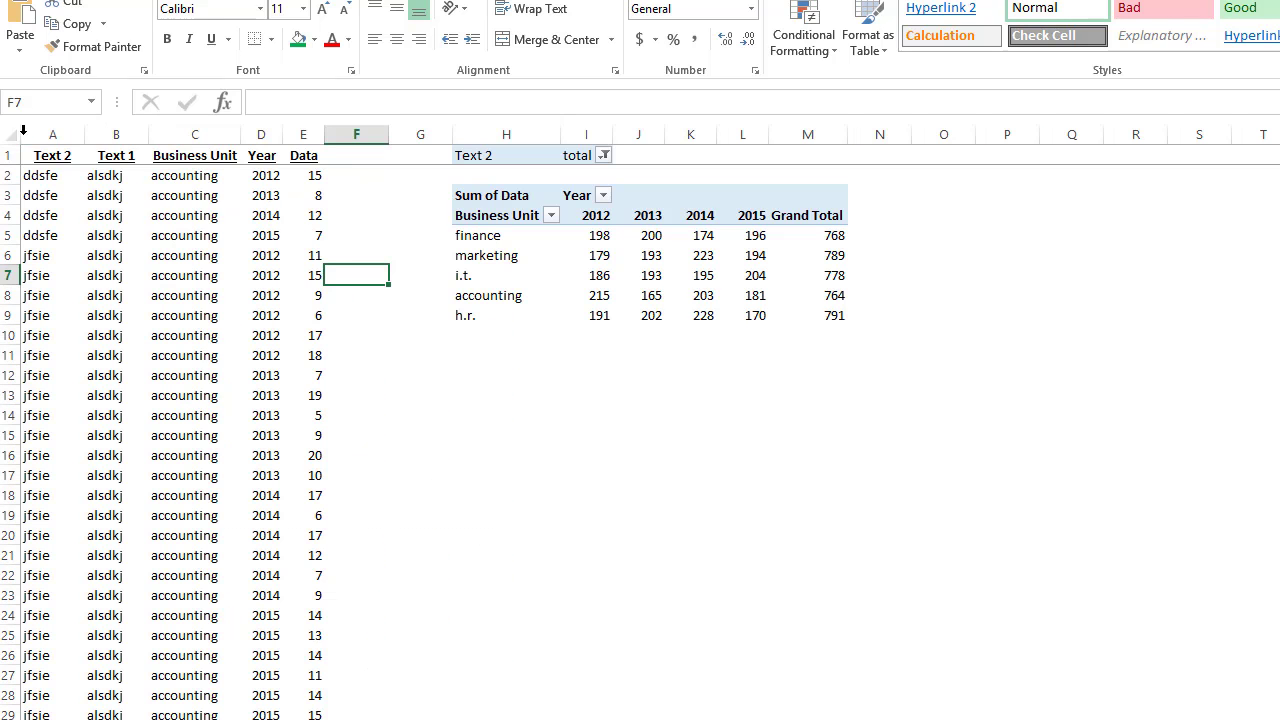
Select the Text 2, Business Unit and Year columns and the marketing row of the pivot table
click(42, 134)
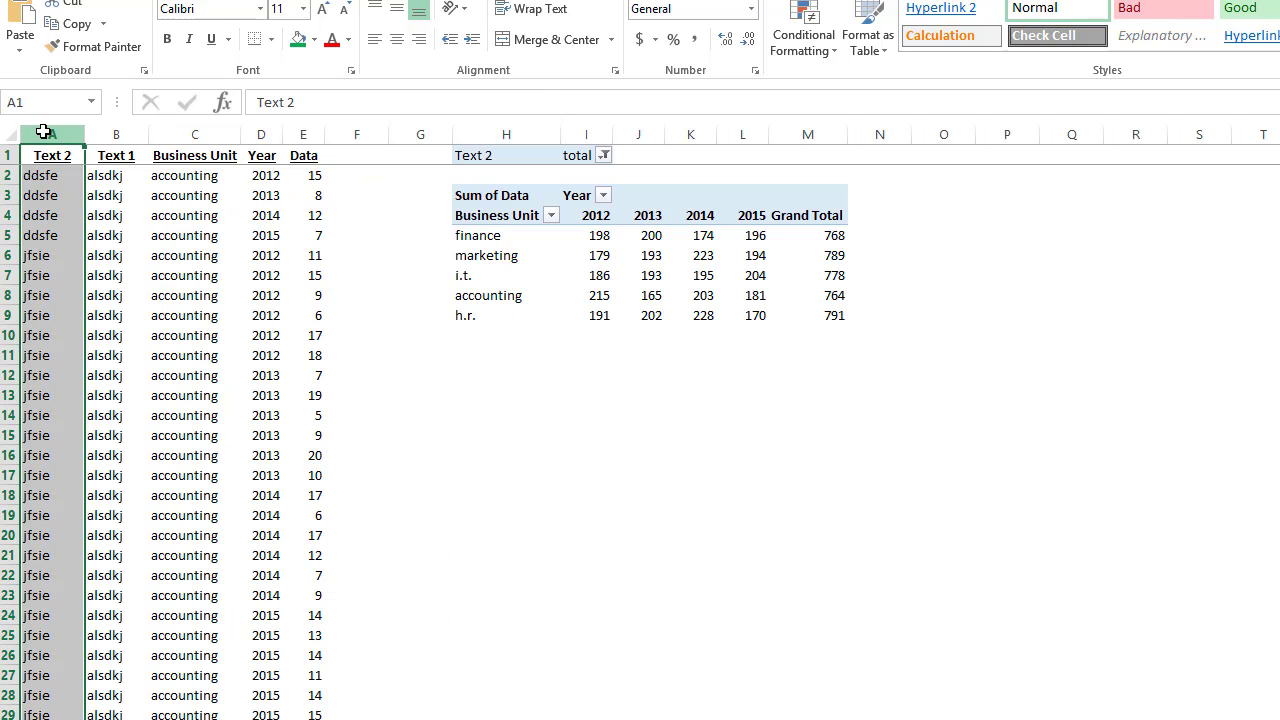
click(190, 134)
click(264, 134)
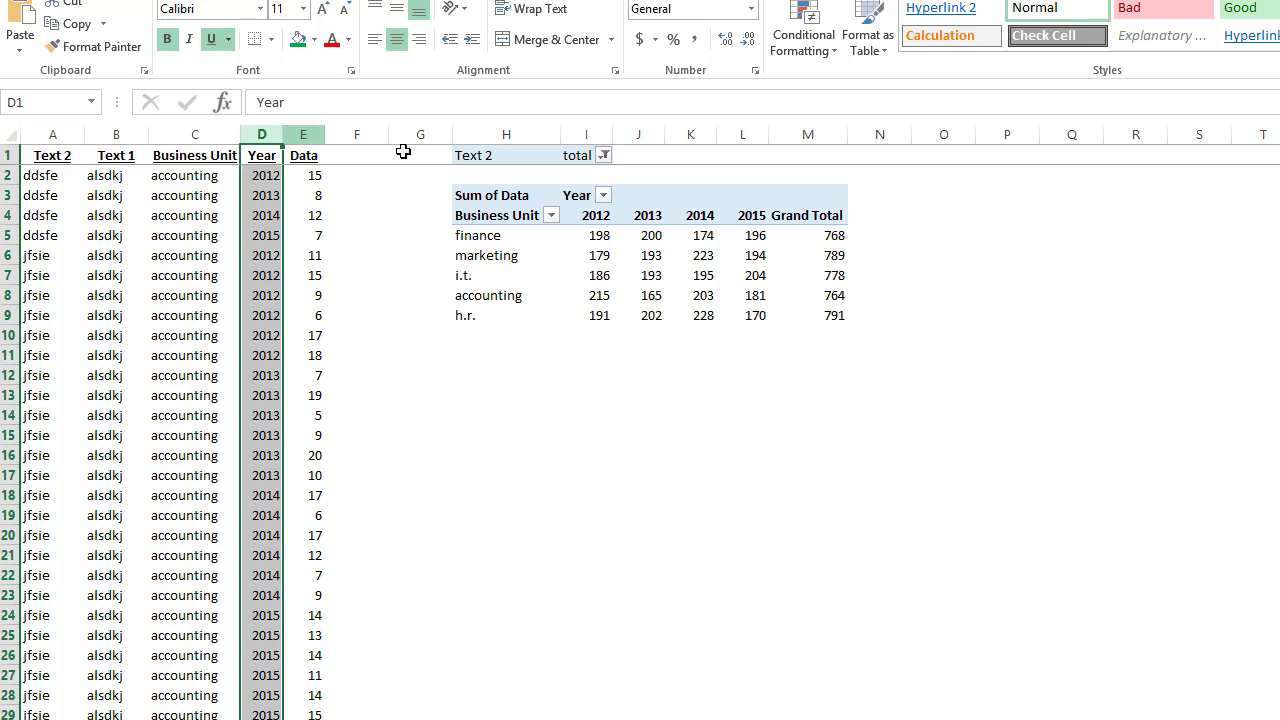
click(498, 255)
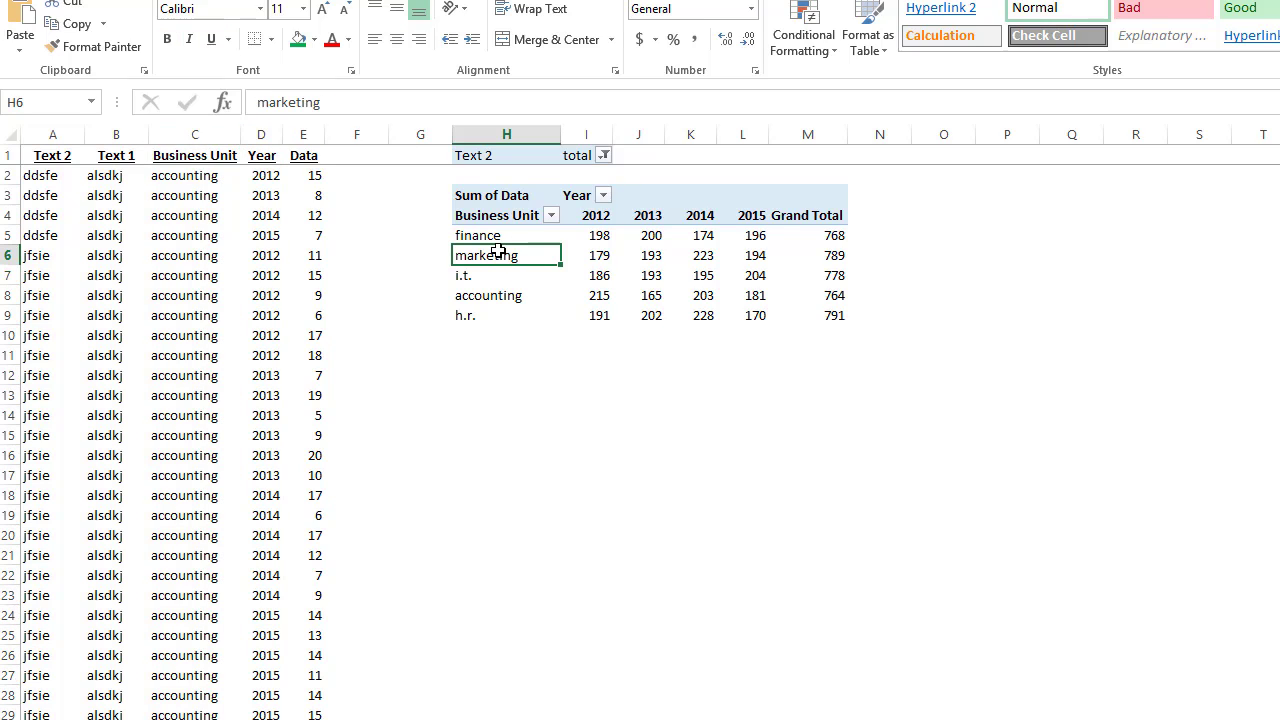
click(192, 214)
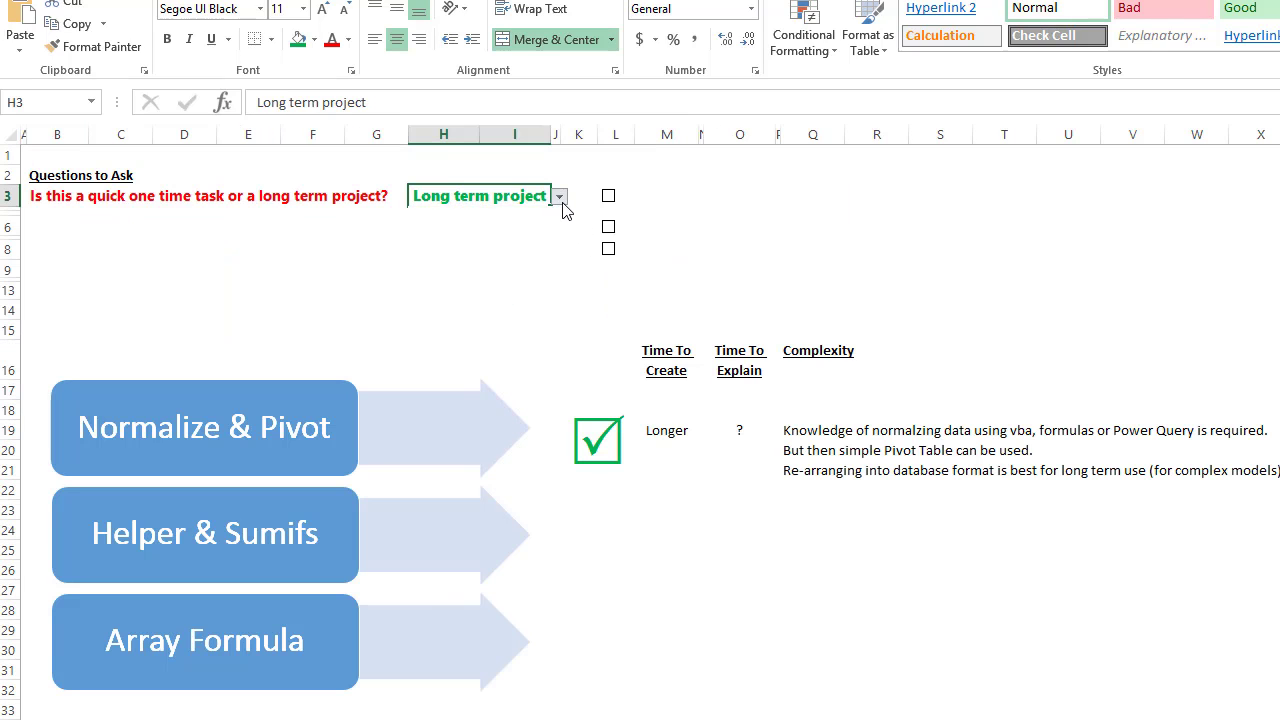
Change the first answer to One time task and answer Yes to the second, ticking both
click(559, 197)
click(553, 214)
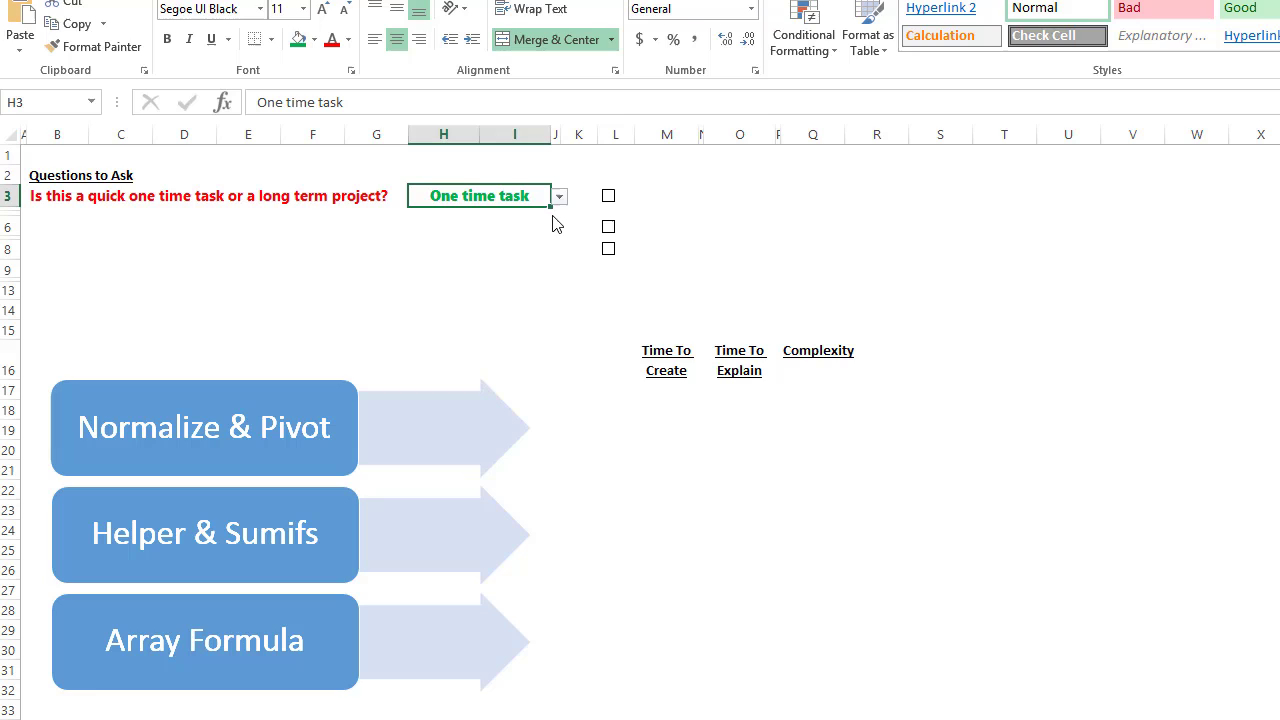
click(609, 199)
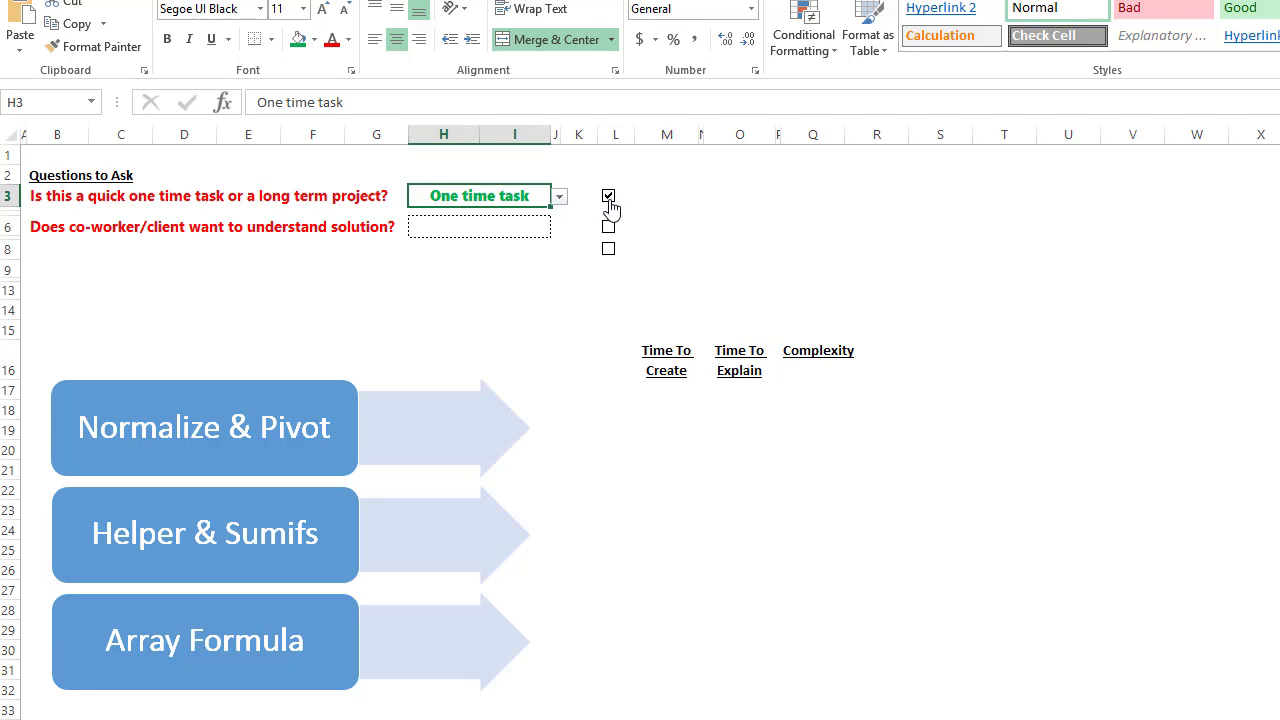
click(493, 232)
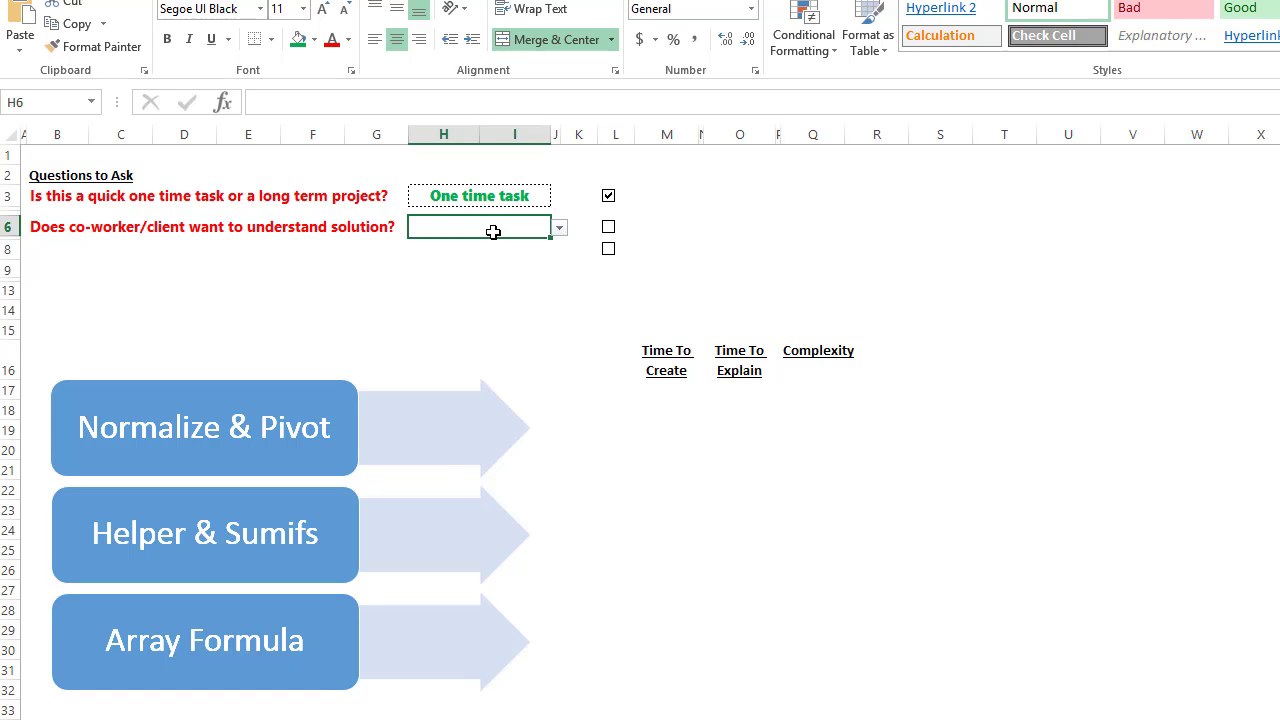
click(559, 228)
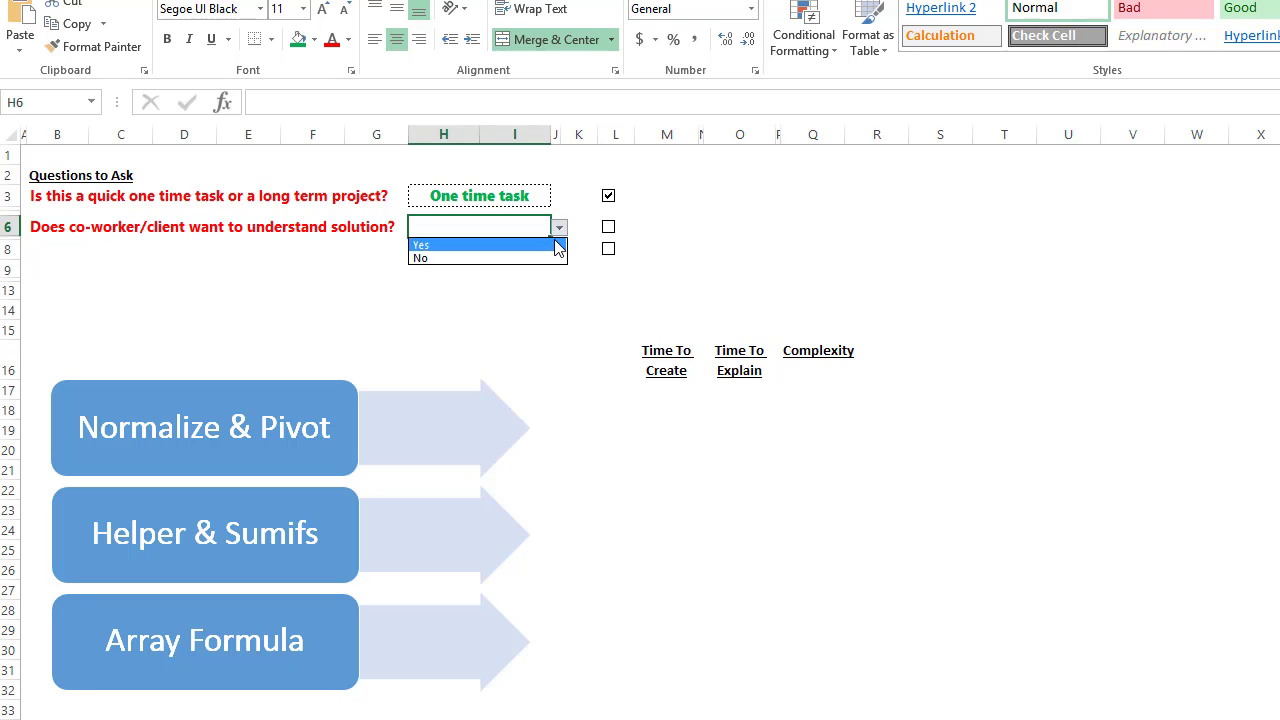
click(555, 243)
click(608, 227)
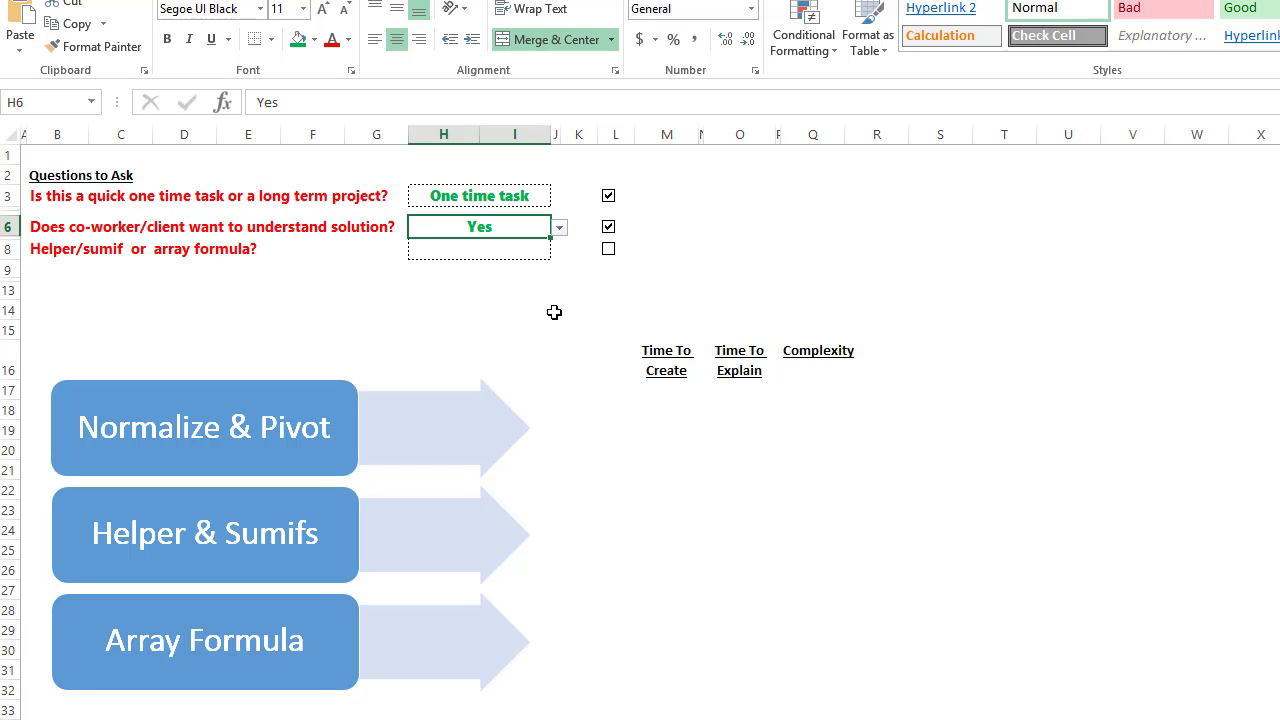
Answer the third question with helper and tick it as answered
click(505, 249)
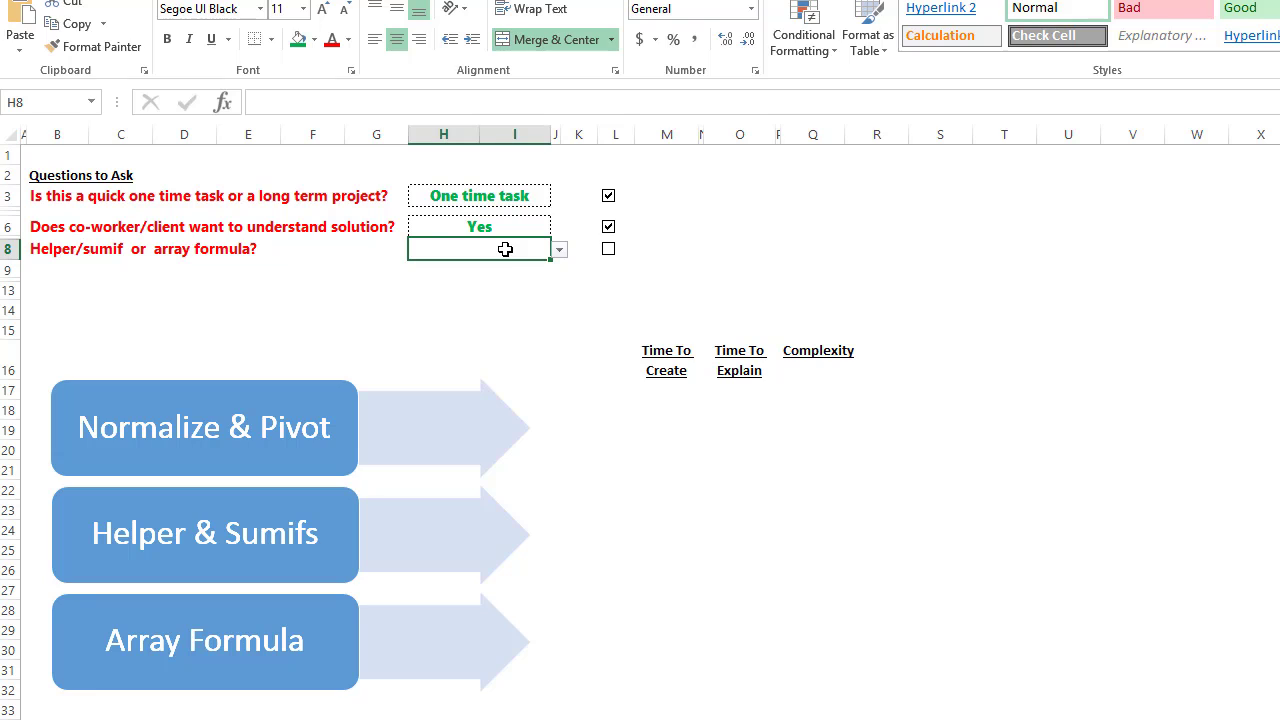
click(559, 253)
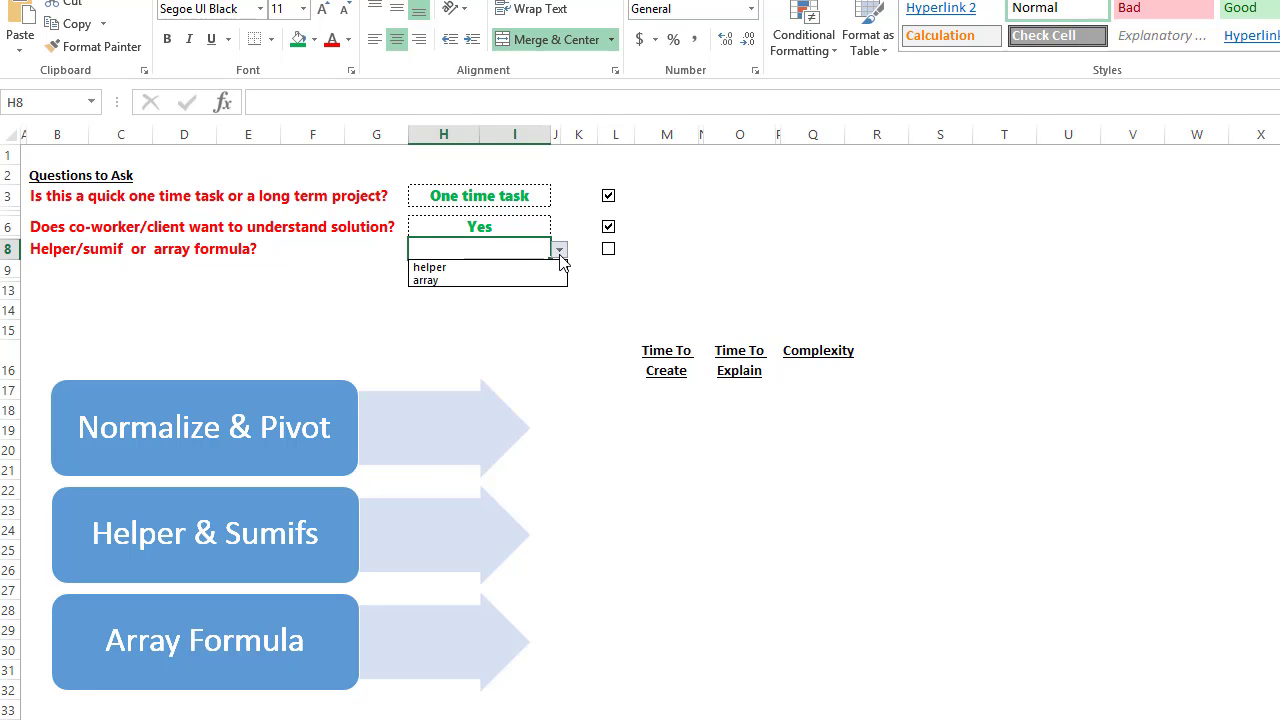
click(440, 268)
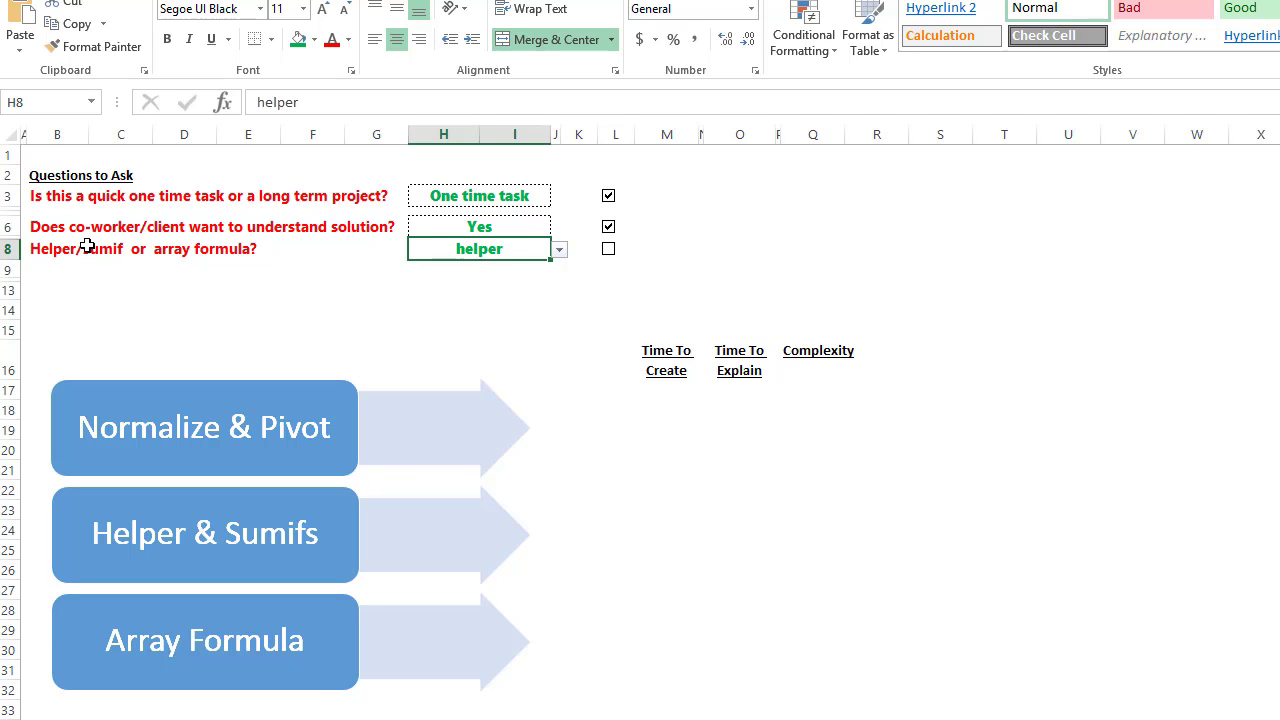
click(608, 249)
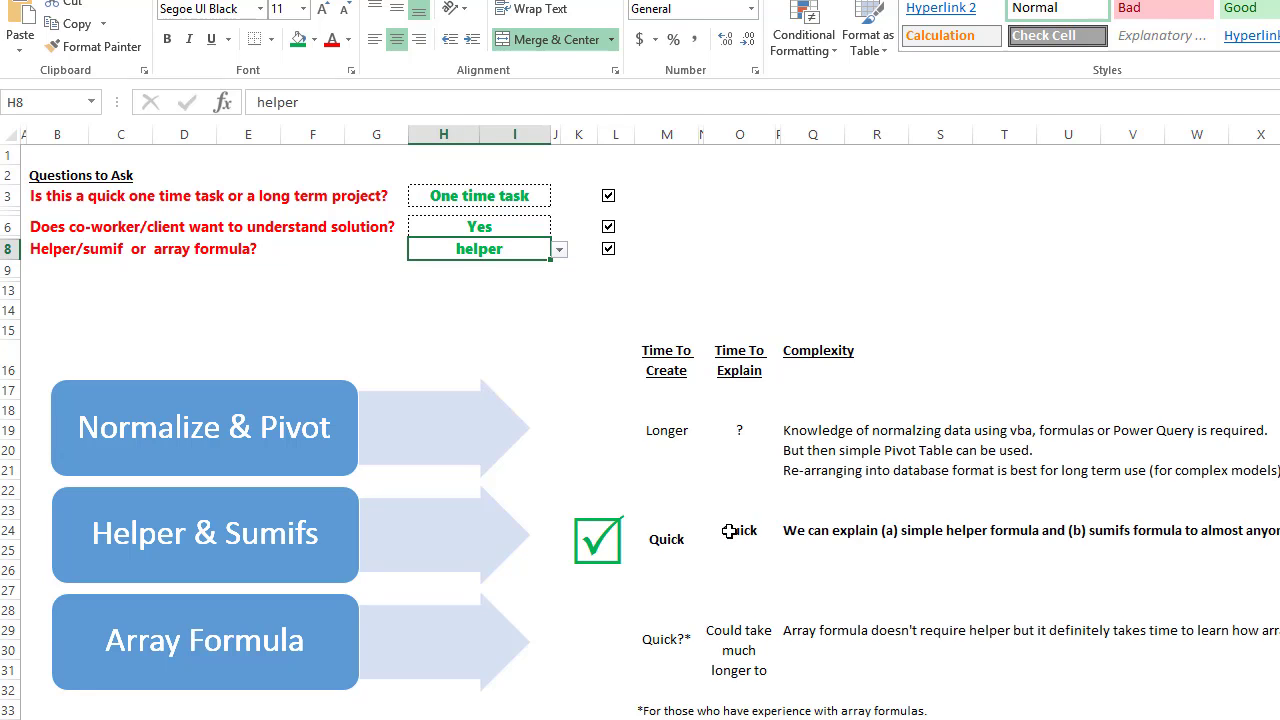
On the summary sheet, view E2's SUMIFS formula and the logical test of B10's helper formula
key(ctrl+Page_Down)
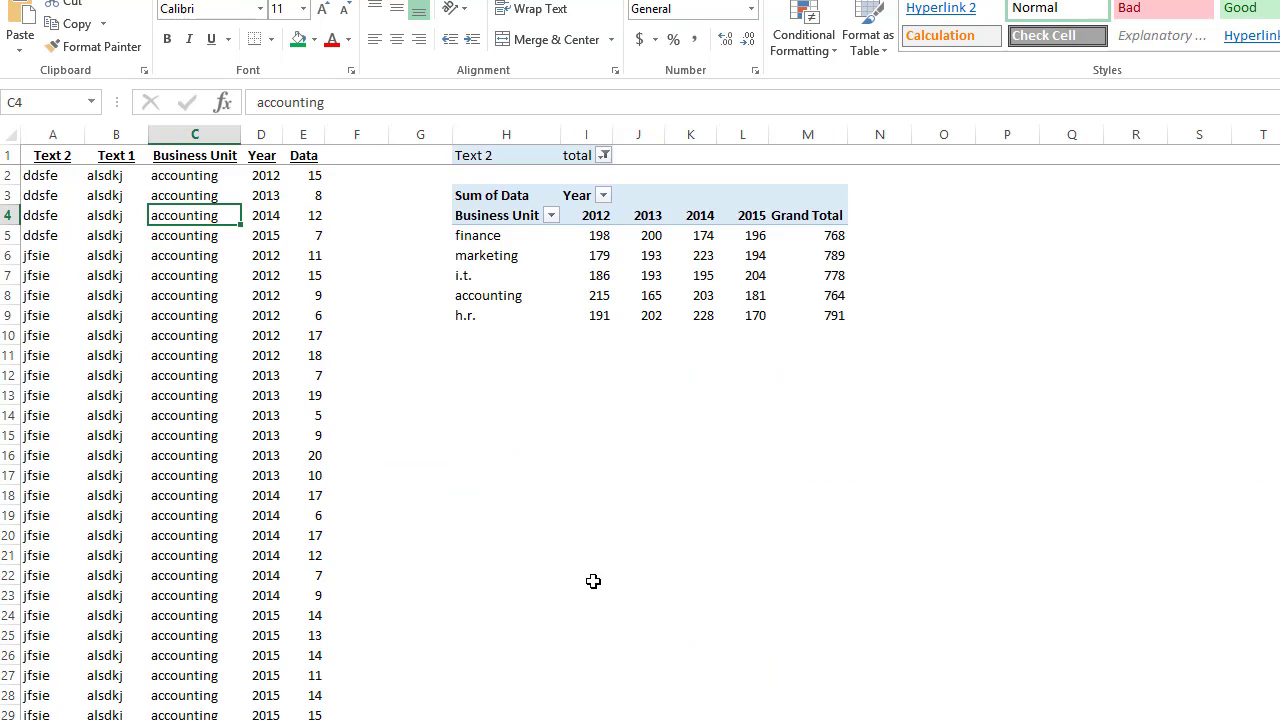
key(ctrl+Page_Down)
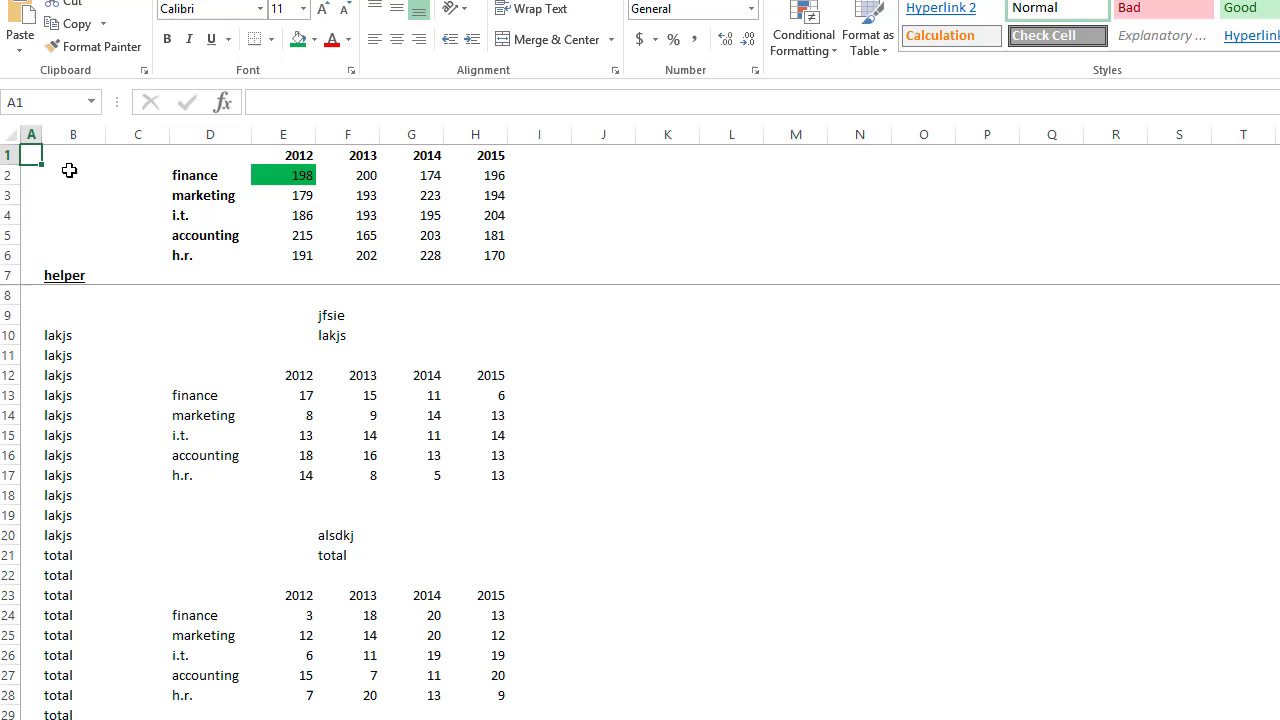
click(72, 134)
click(266, 172)
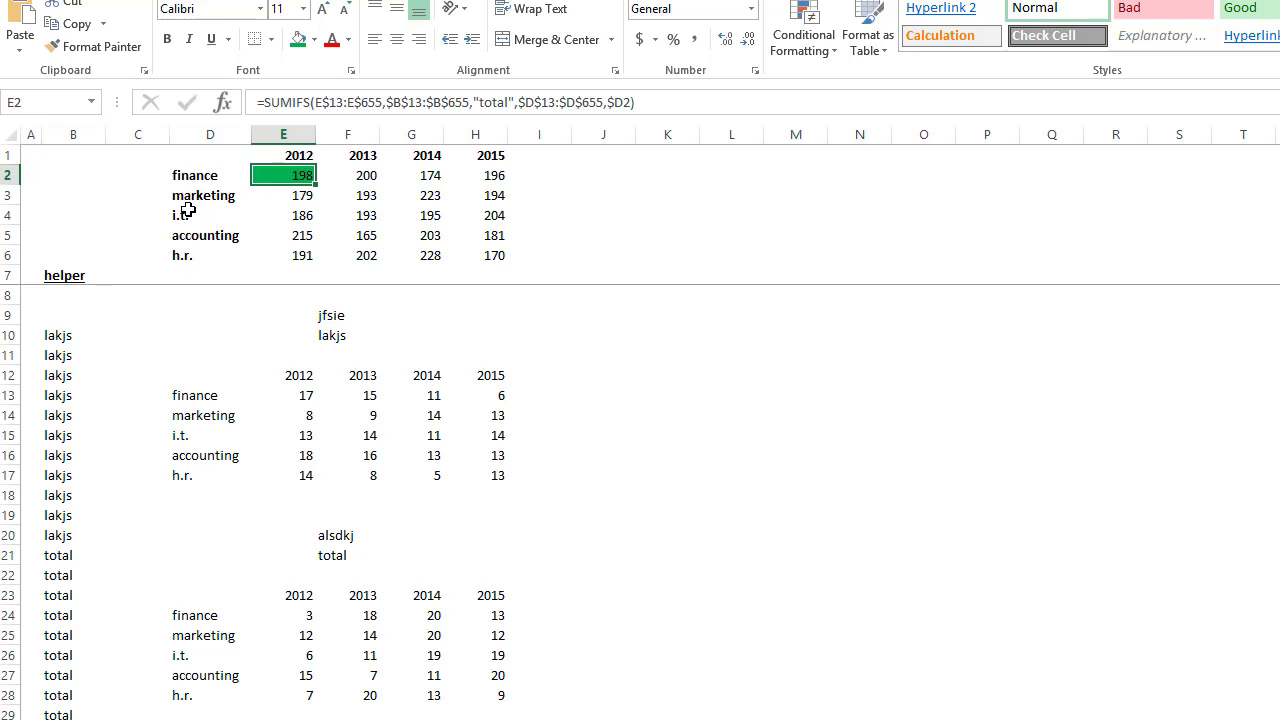
click(60, 339)
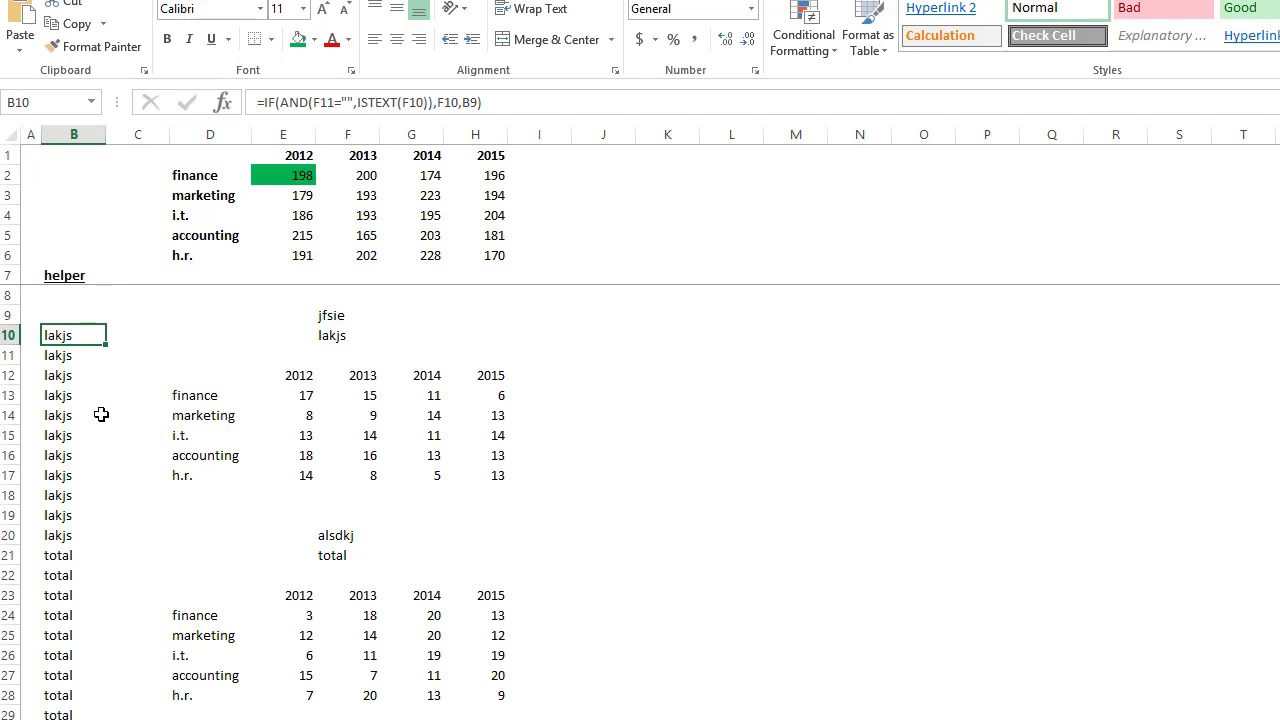
click(283, 102)
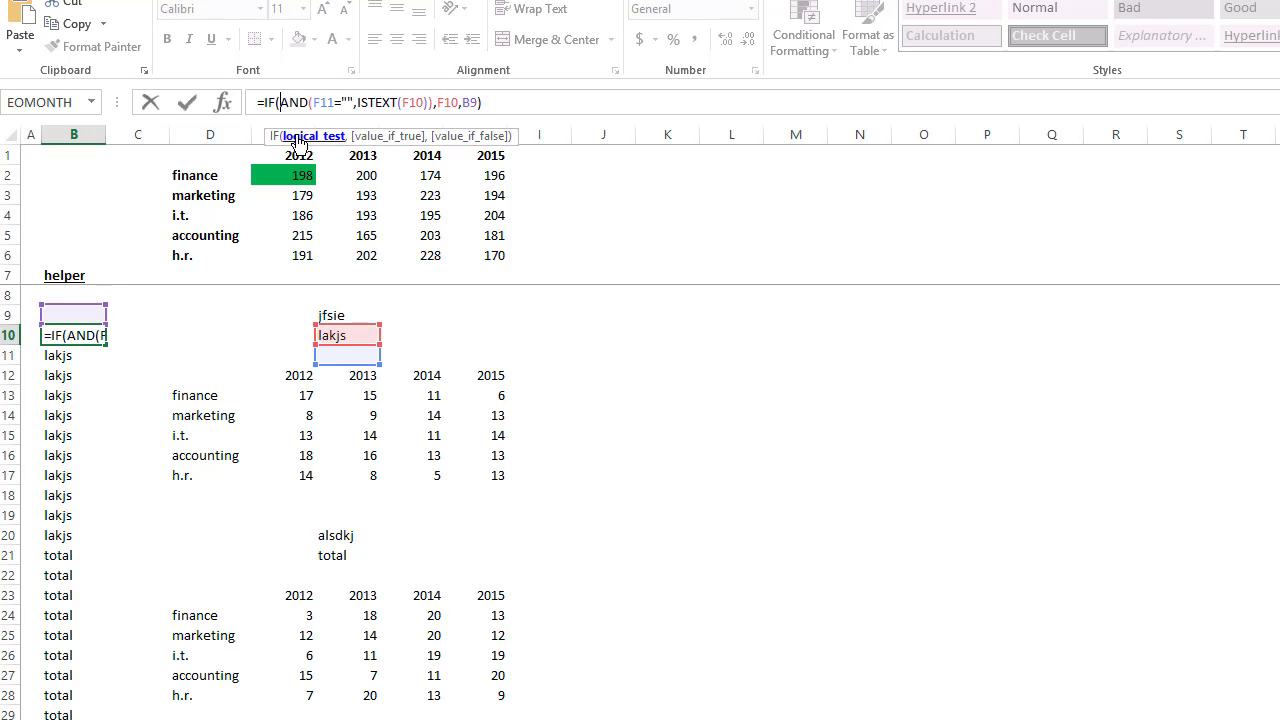
click(298, 138)
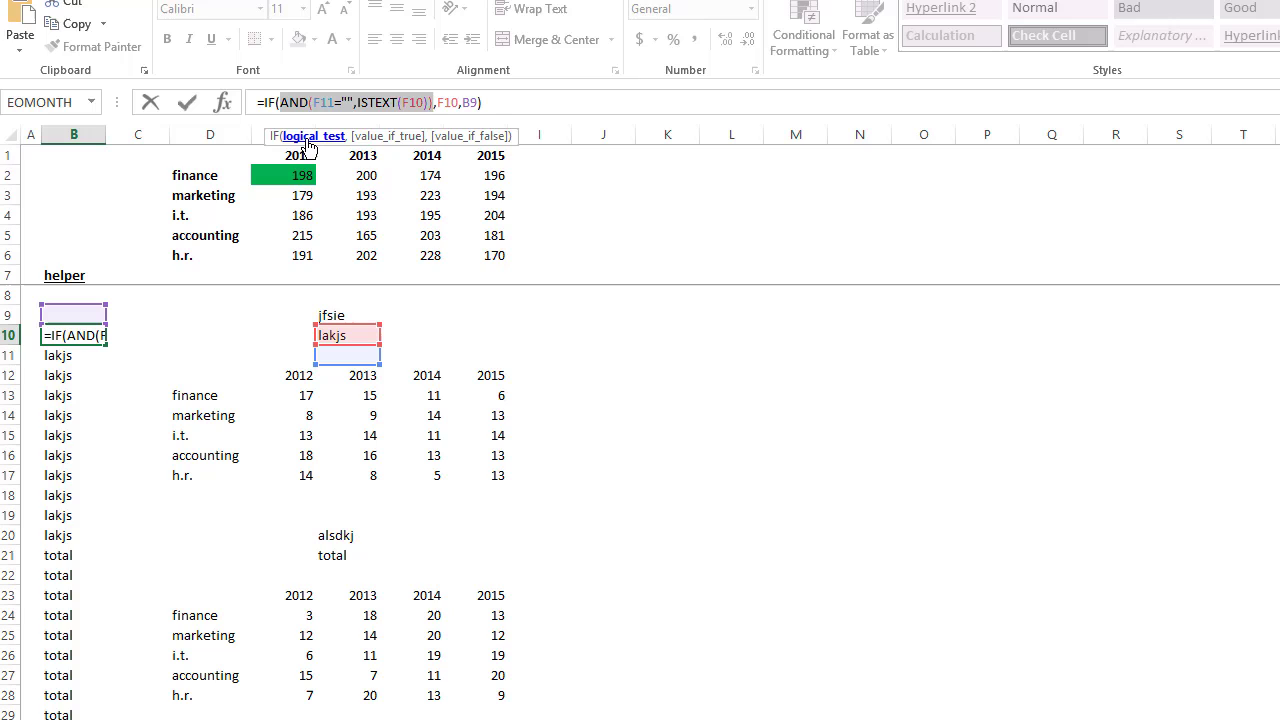
key(Escape)
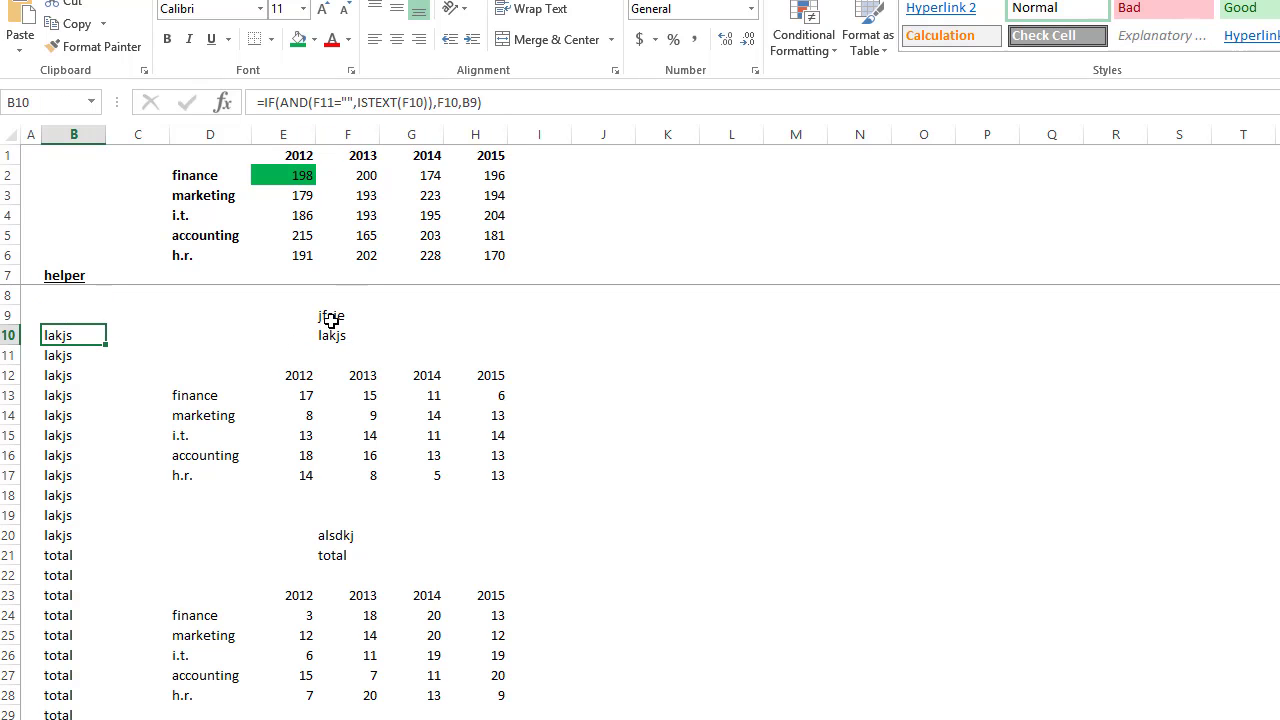
Check the labels in F9 to F11 and select the first mini table block B10:H19
click(331, 318)
click(334, 349)
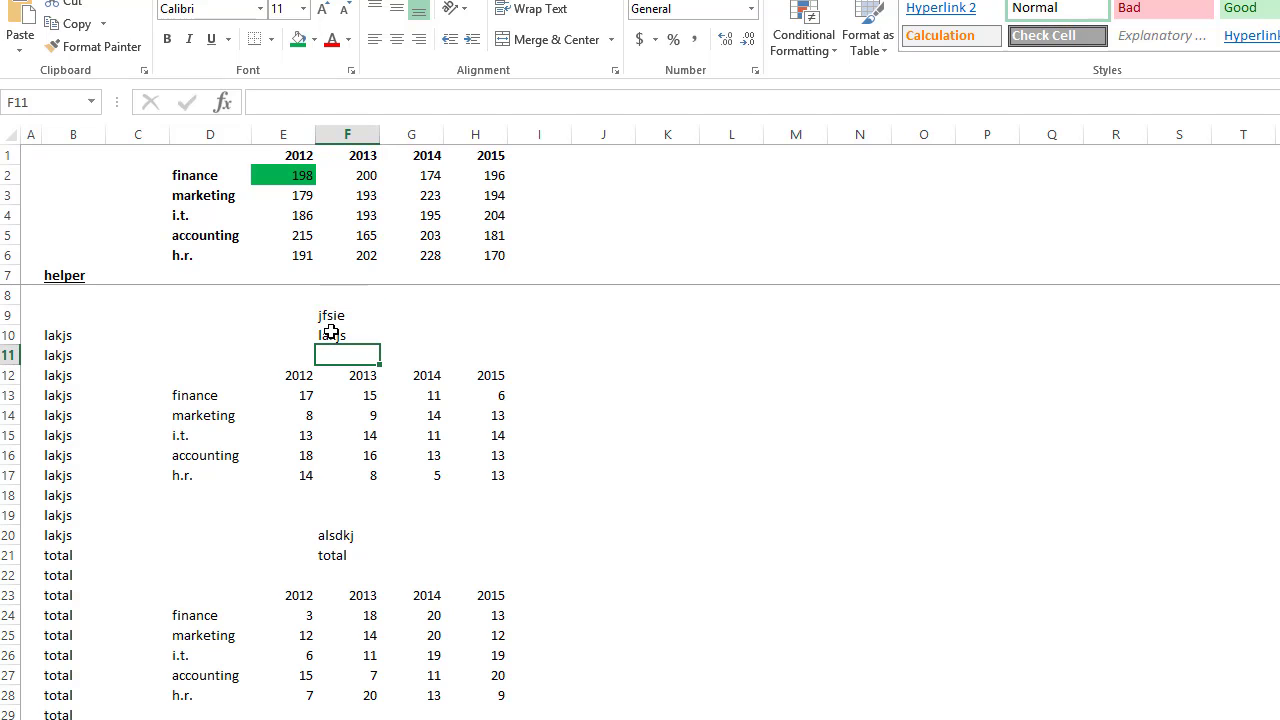
click(331, 334)
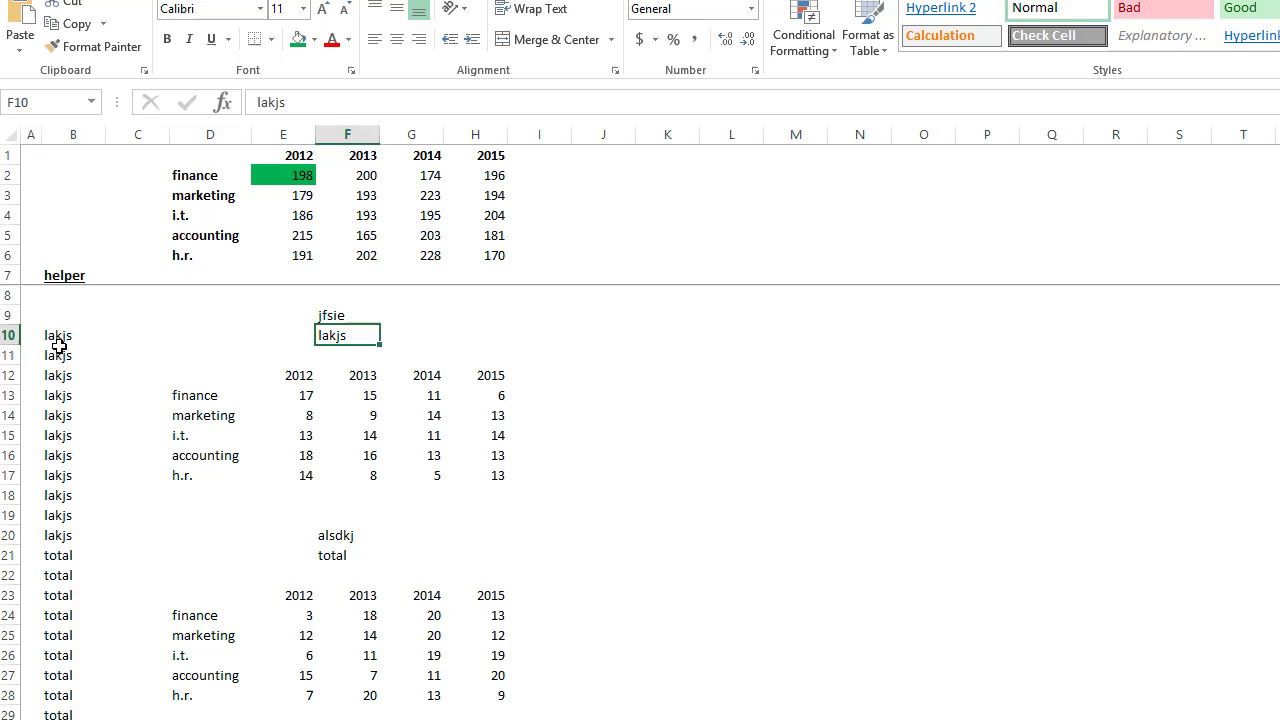
mouse_move(58, 344)
mouse_down()
mouse_move(52, 486)
mouse_move(479, 518)
mouse_up()
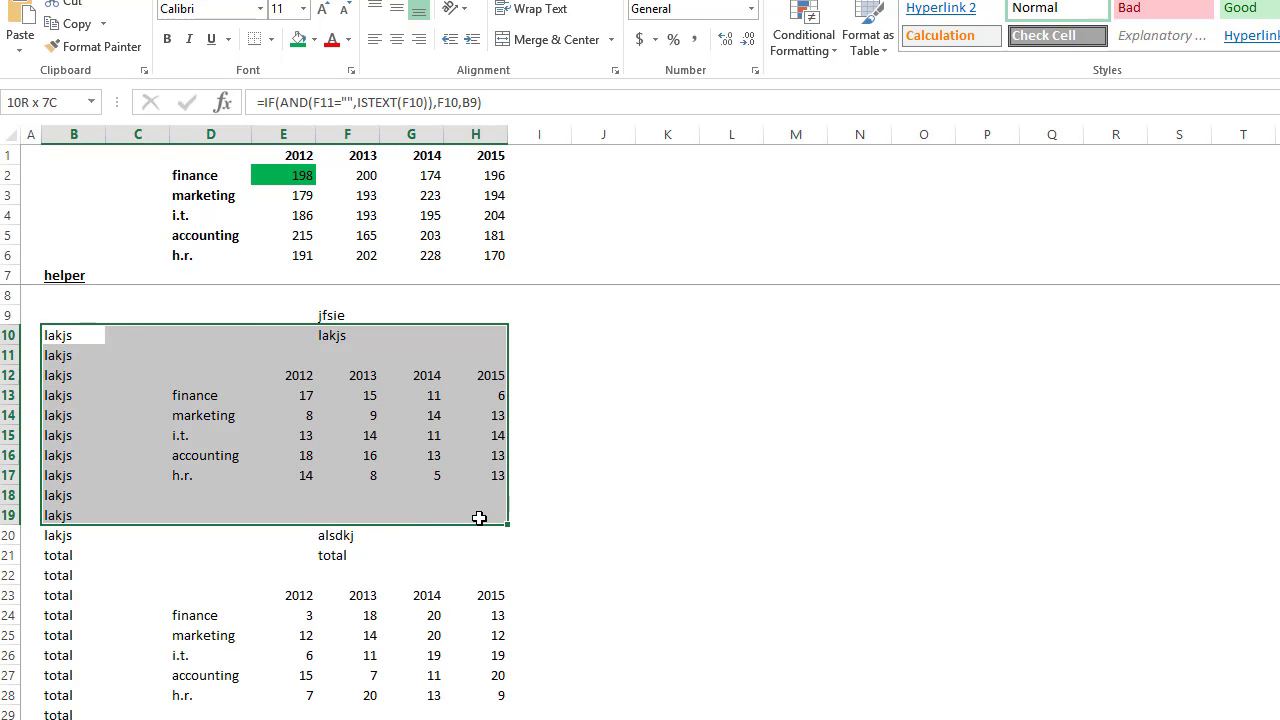
scroll(189, 480, down, 3)
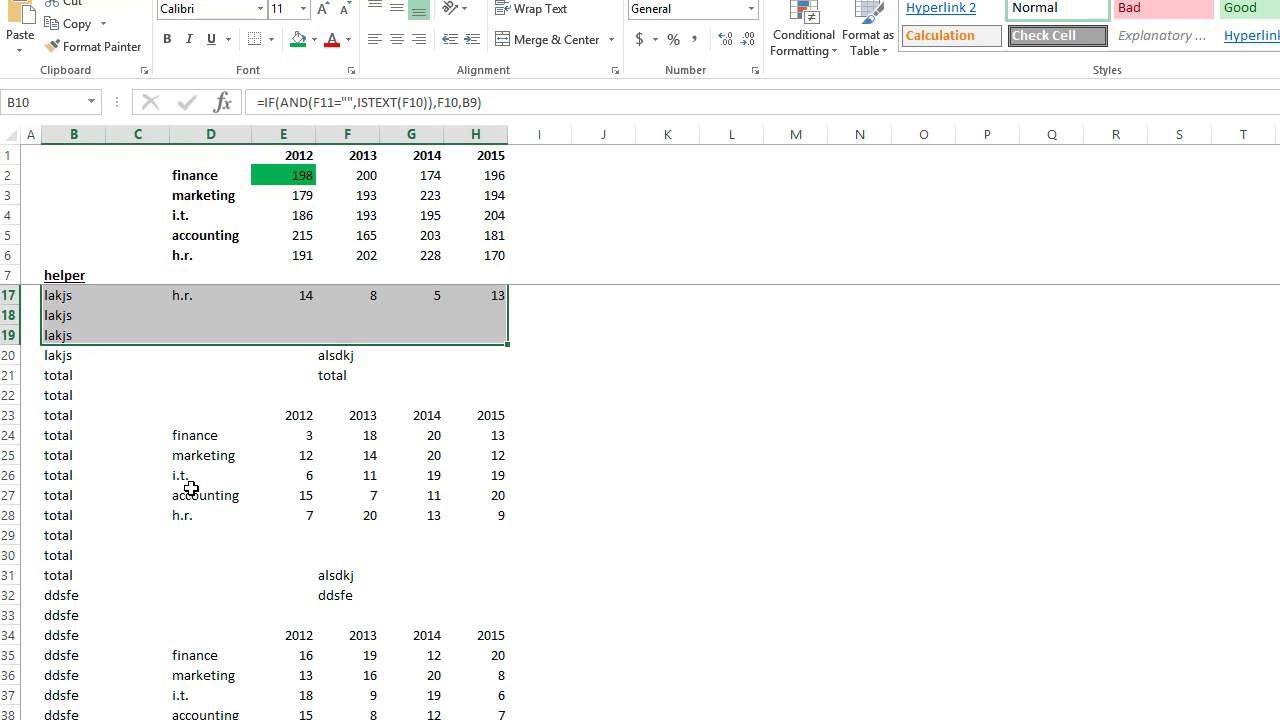
Inspect the second mini table: helper formula in B21, labels F20–F22, and B25's helper formula
click(58, 376)
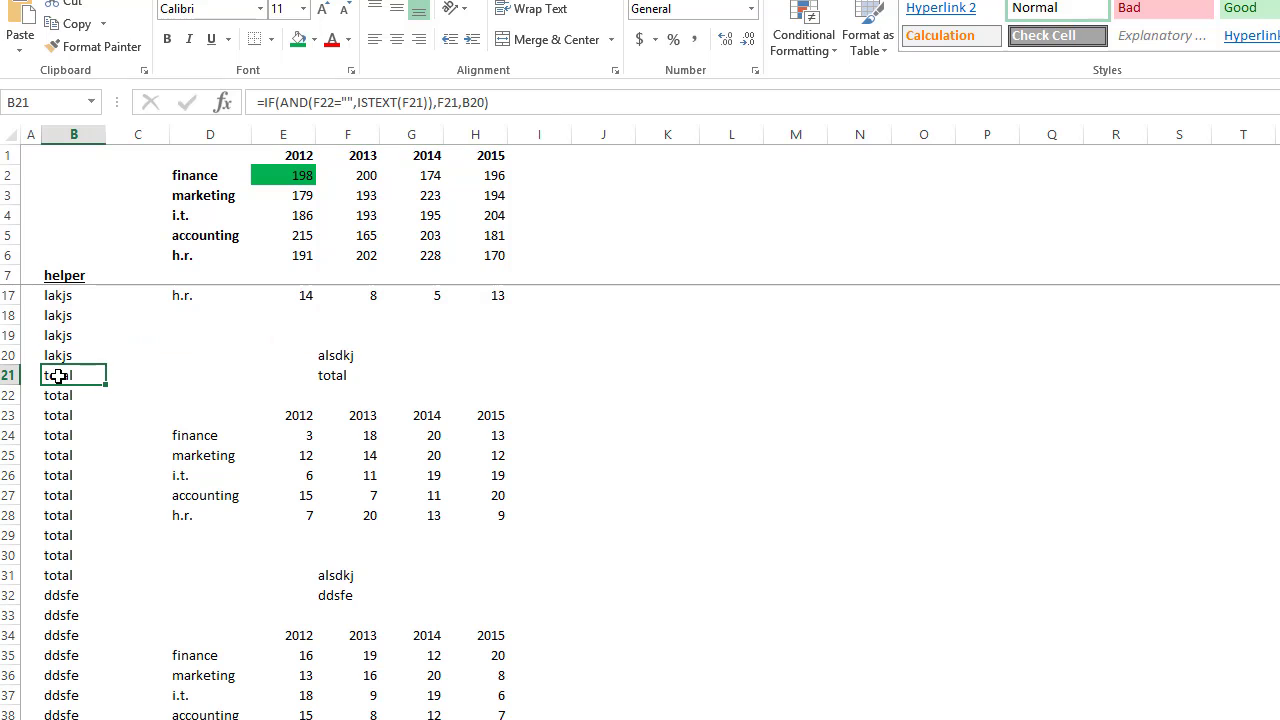
click(330, 373)
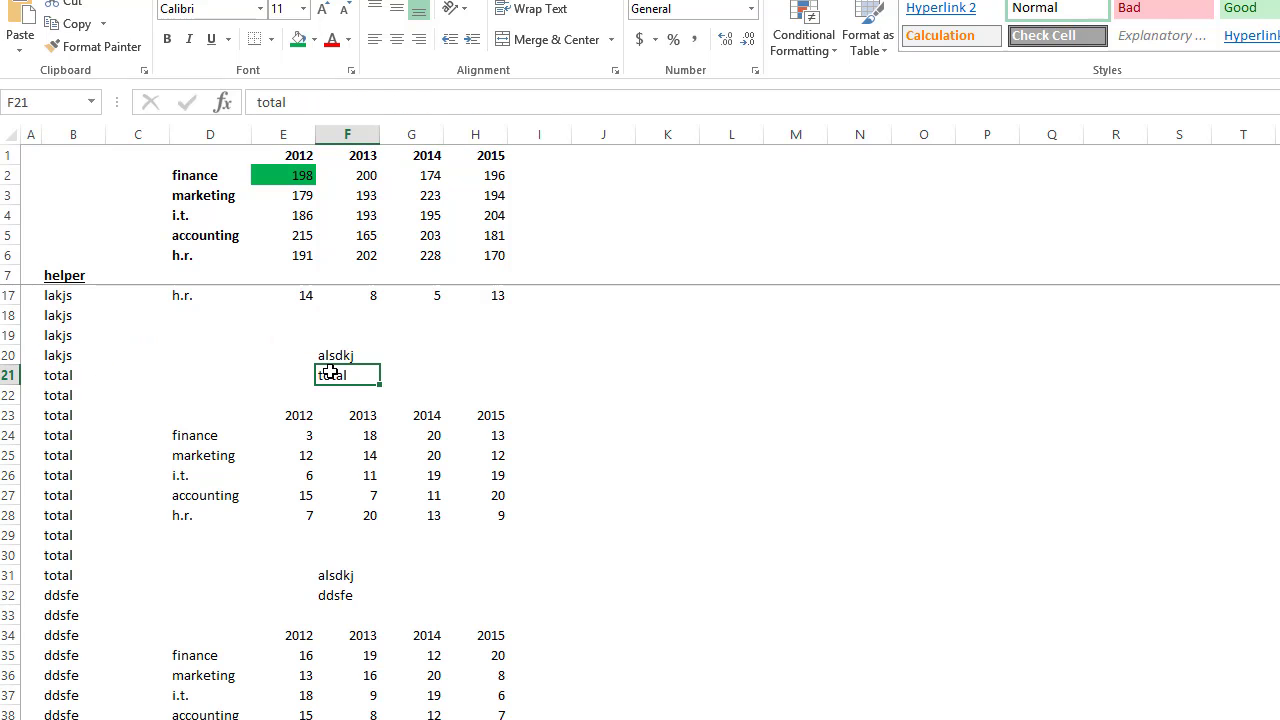
click(334, 355)
click(334, 393)
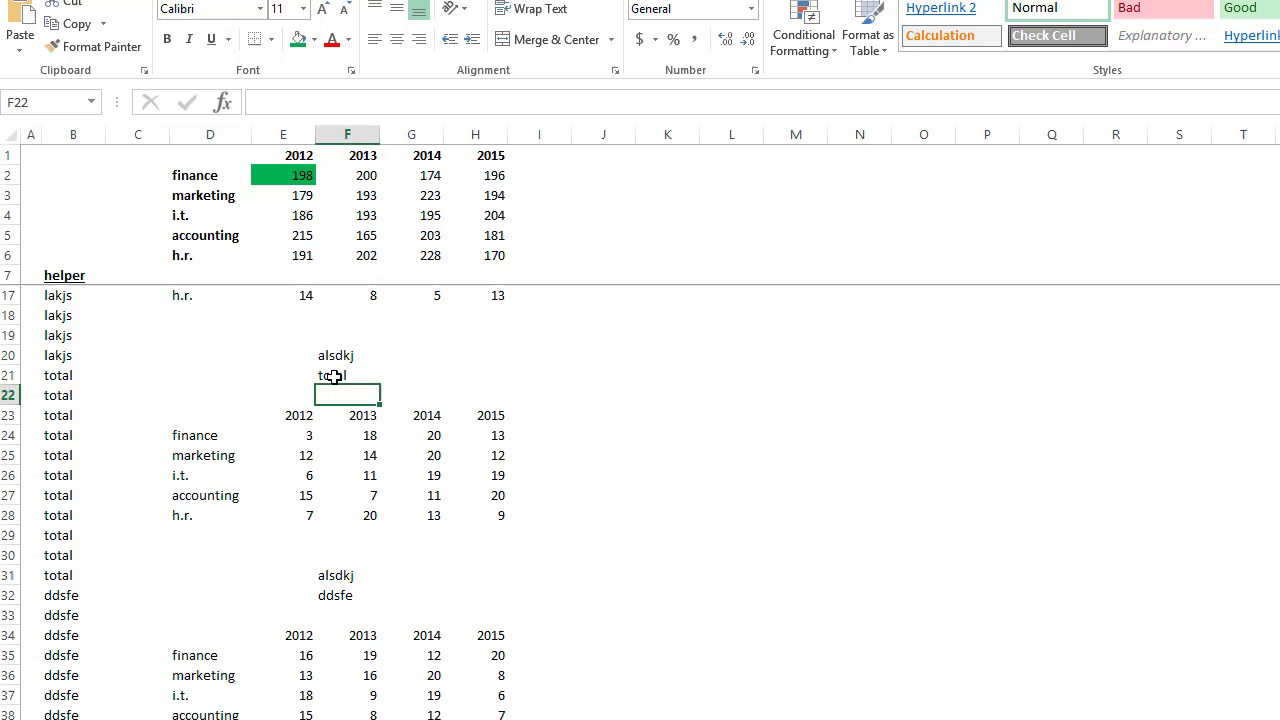
click(339, 375)
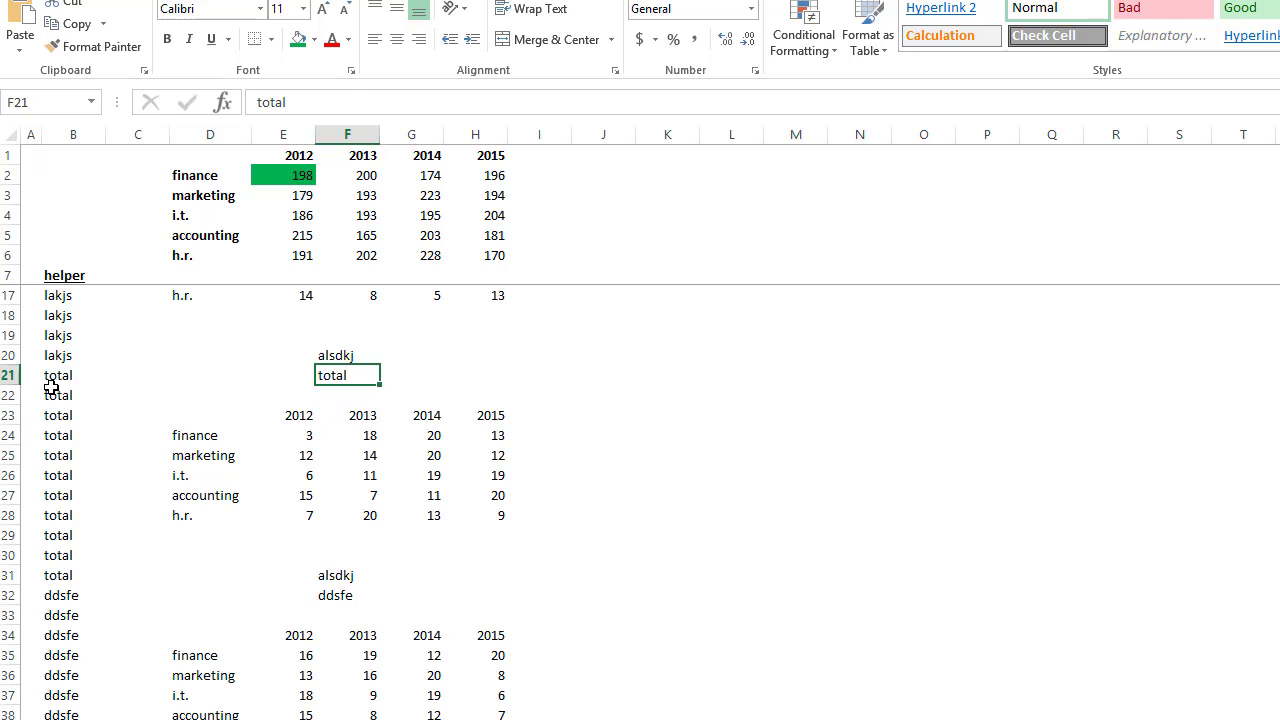
drag(52, 376, 56, 574)
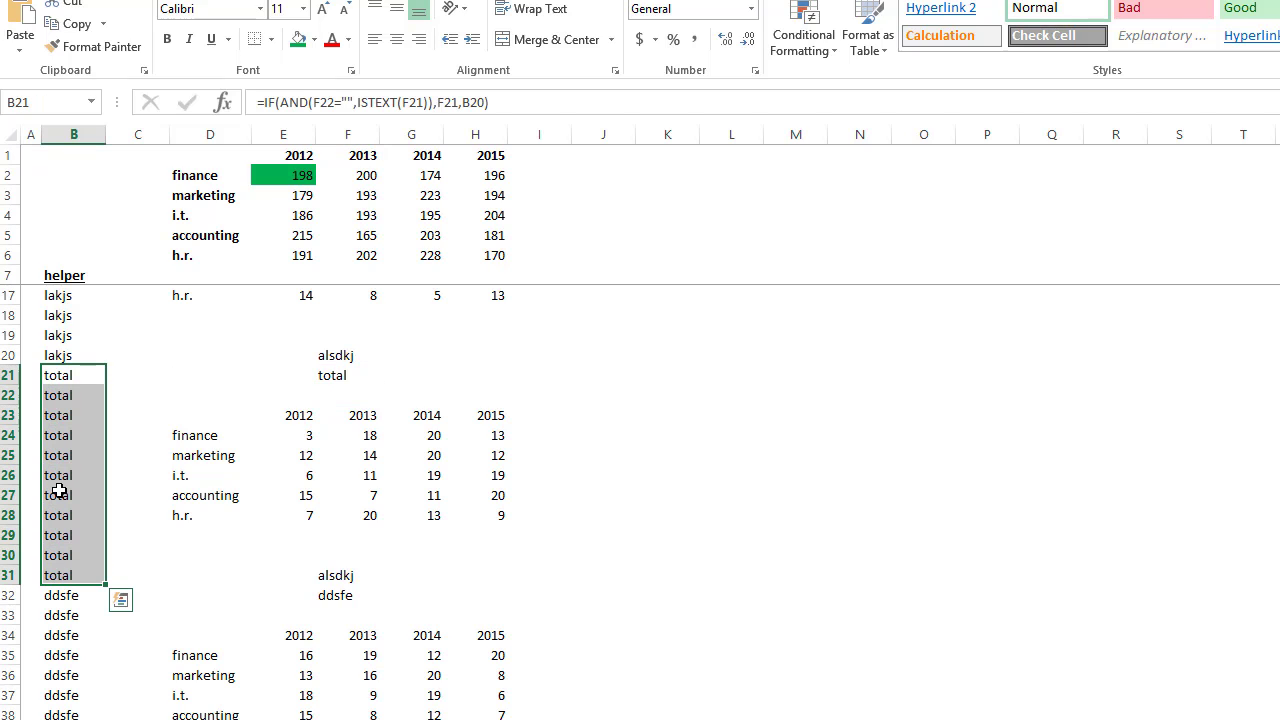
click(73, 448)
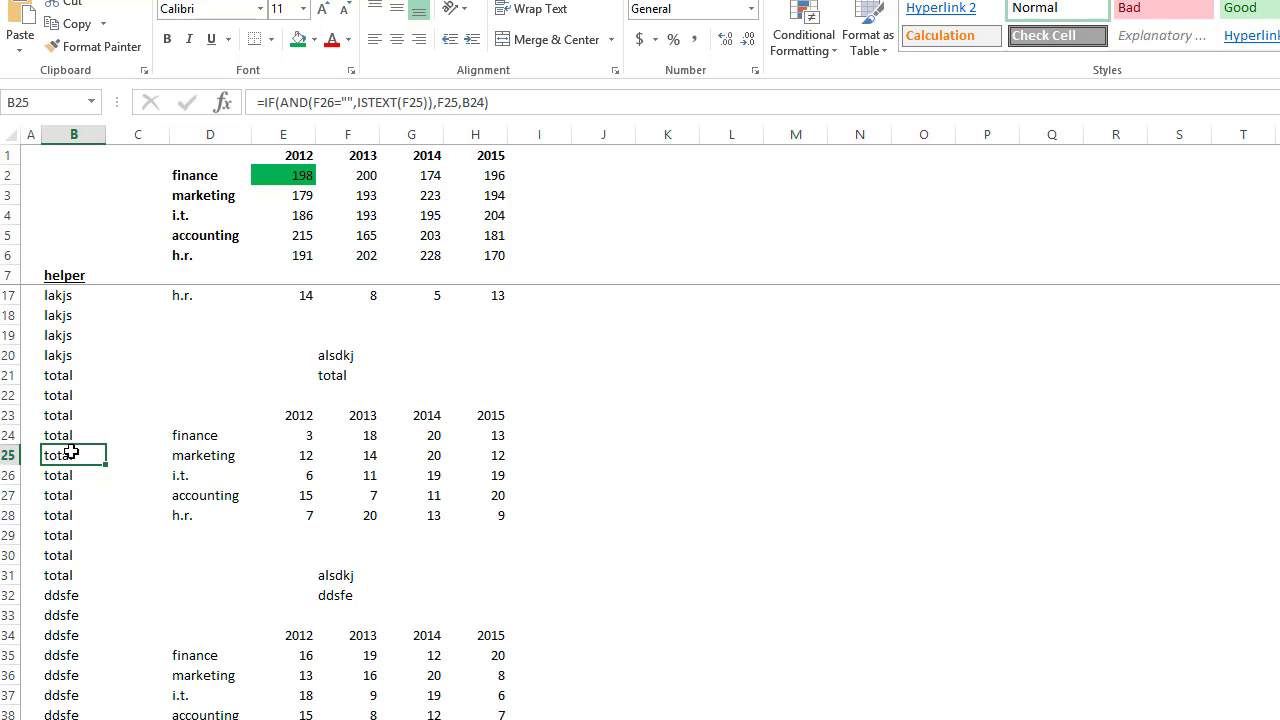
click(432, 101)
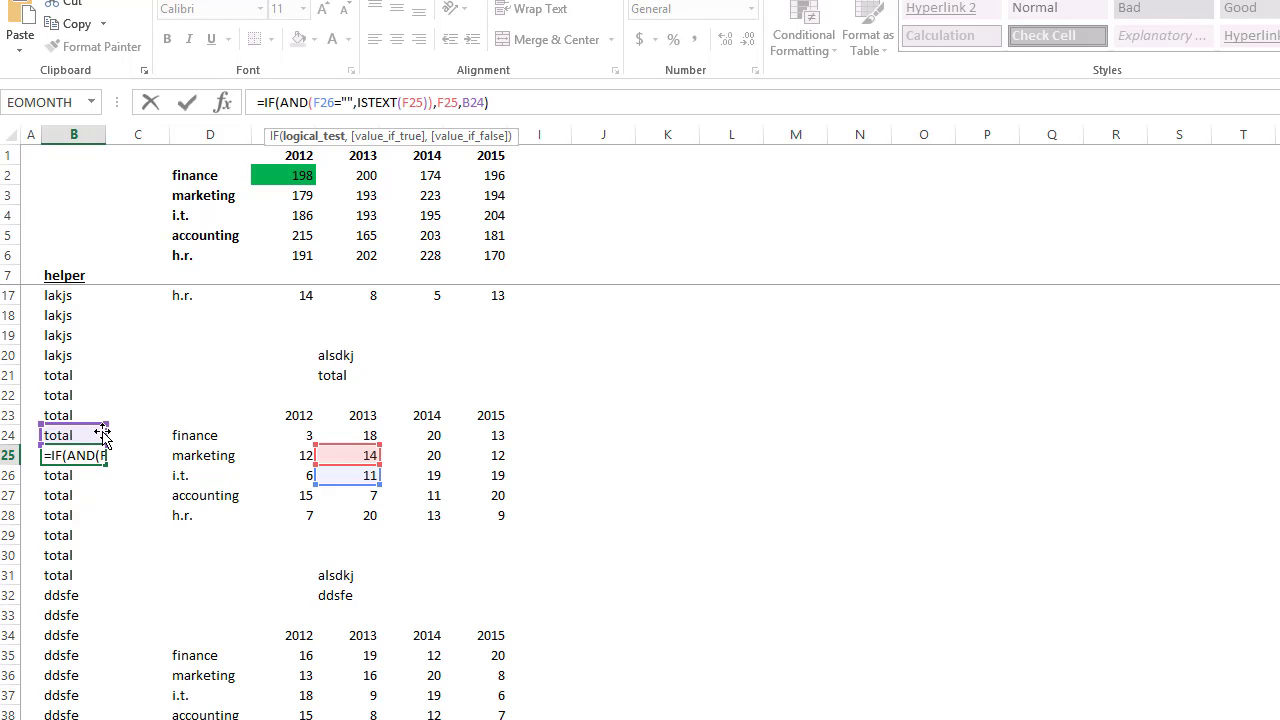
key(ctrl+Return)
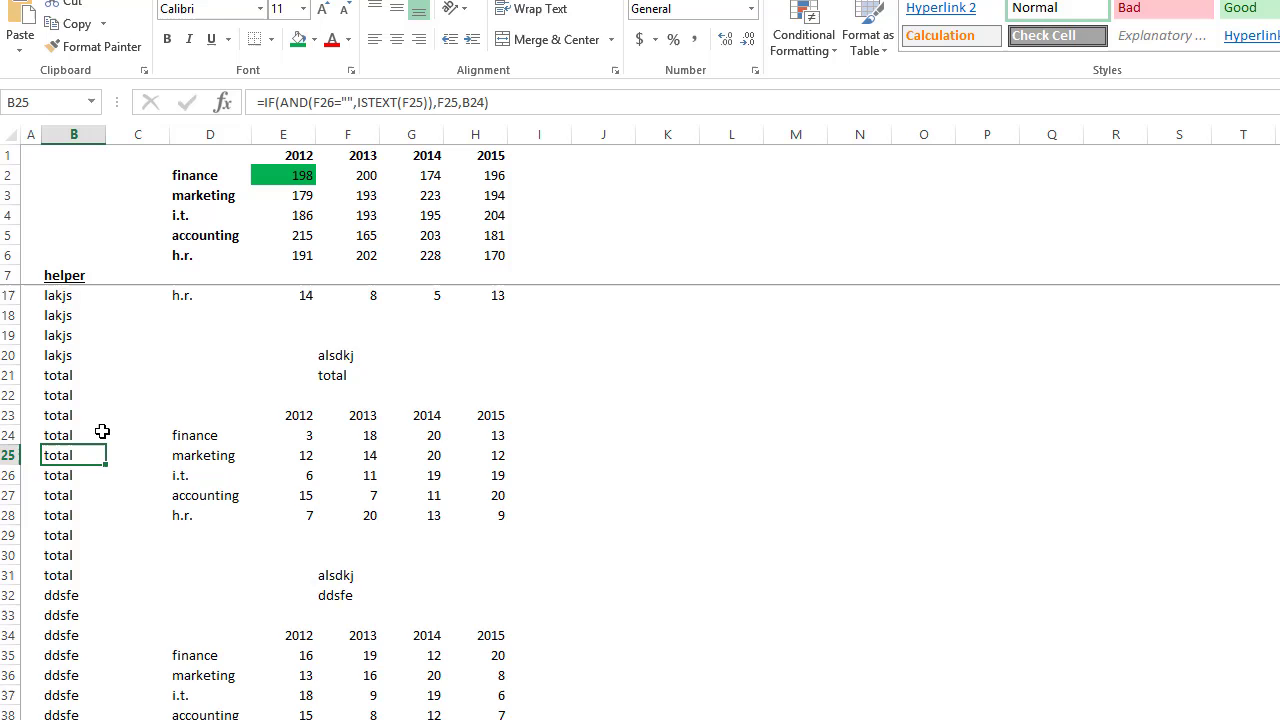
Scroll further down and check the jfsie label in cell F43
scroll(100, 430, up, 3)
scroll(100, 430, down, 6)
scroll(52, 425, down, 3)
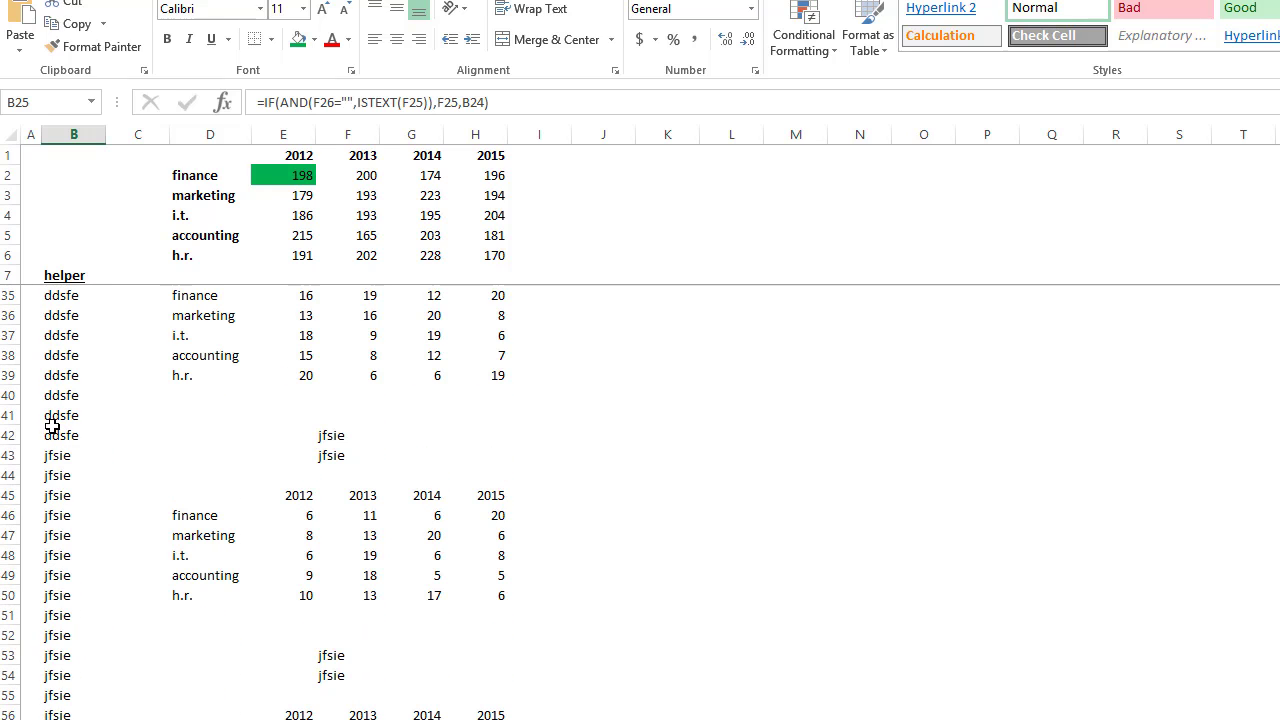
click(335, 455)
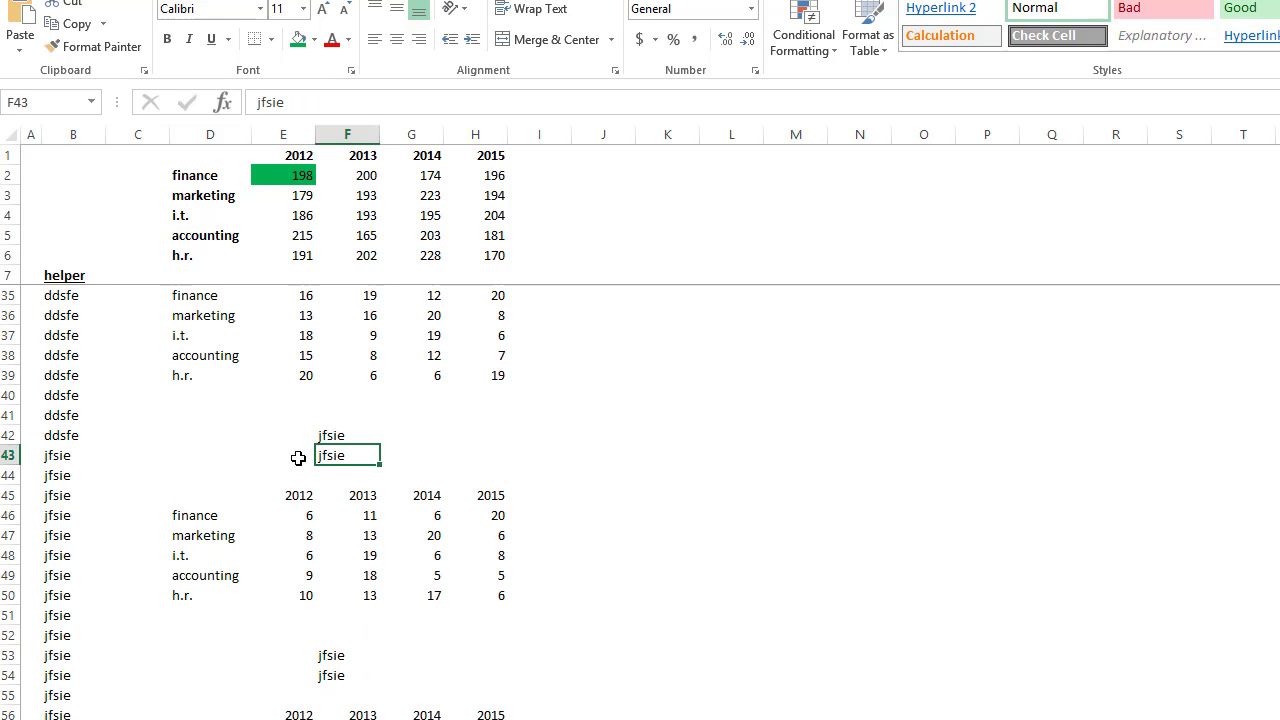
scroll(123, 465, up, 9)
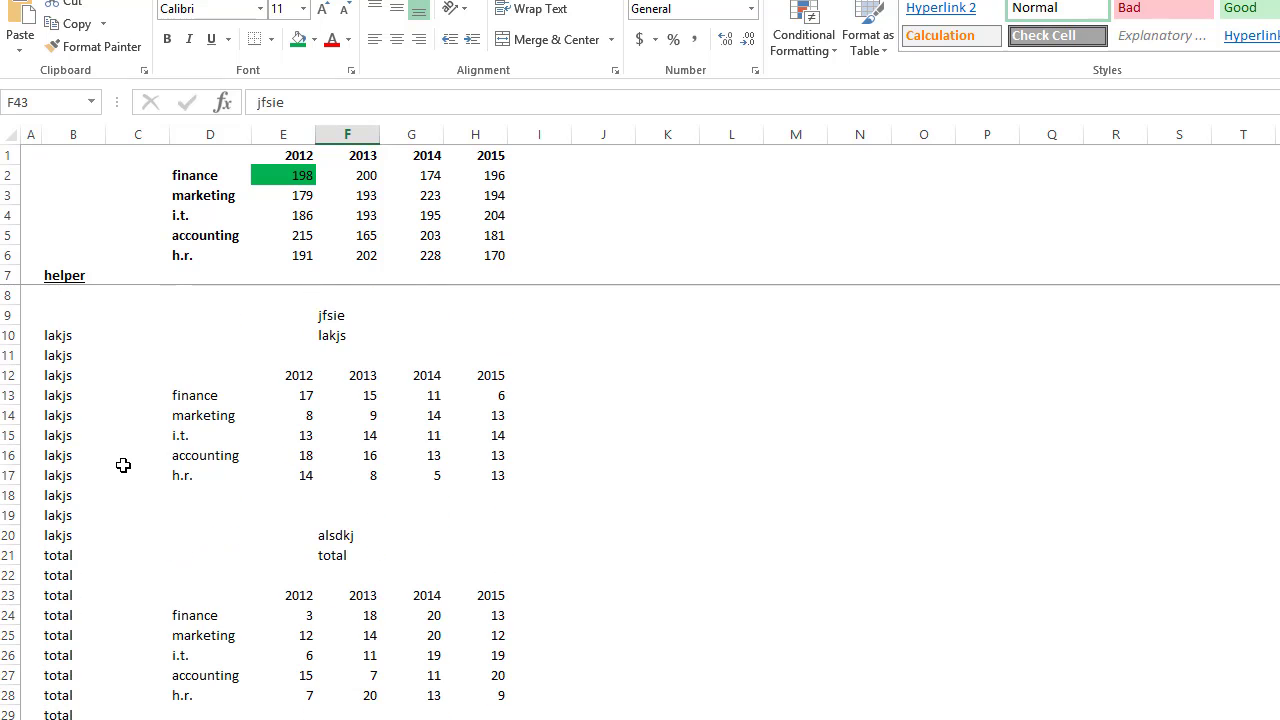
click(283, 175)
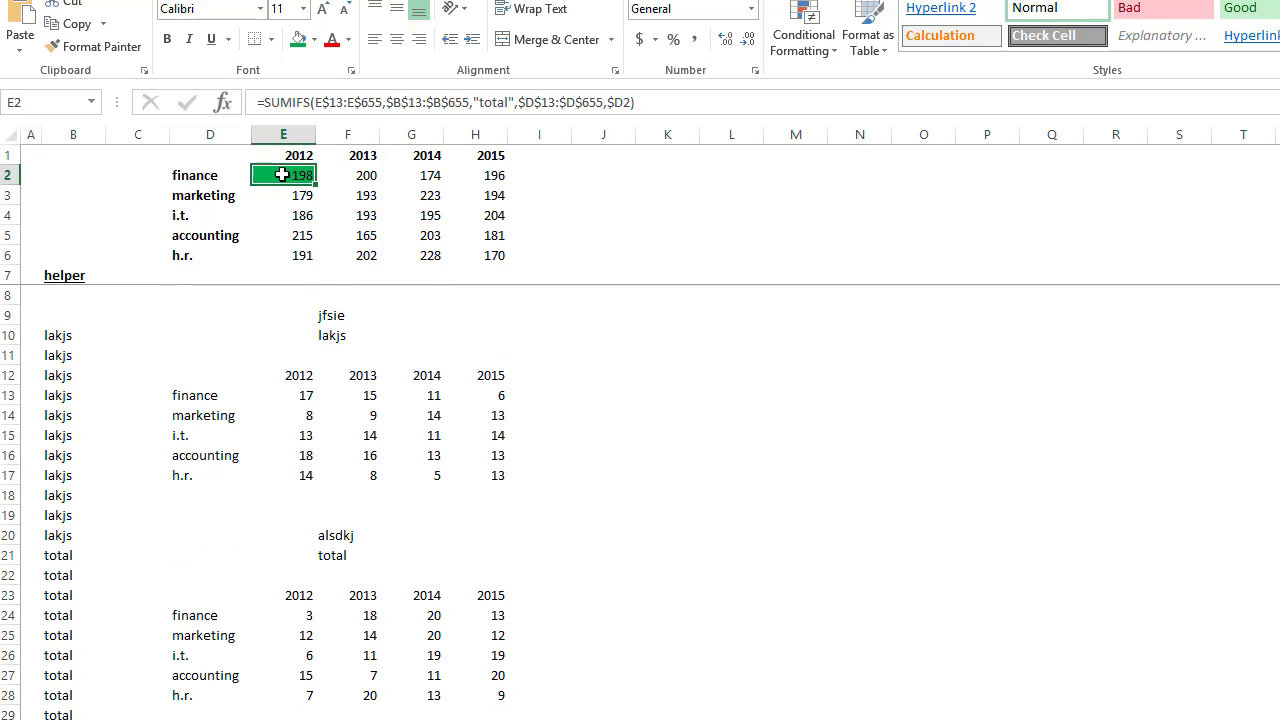
click(320, 104)
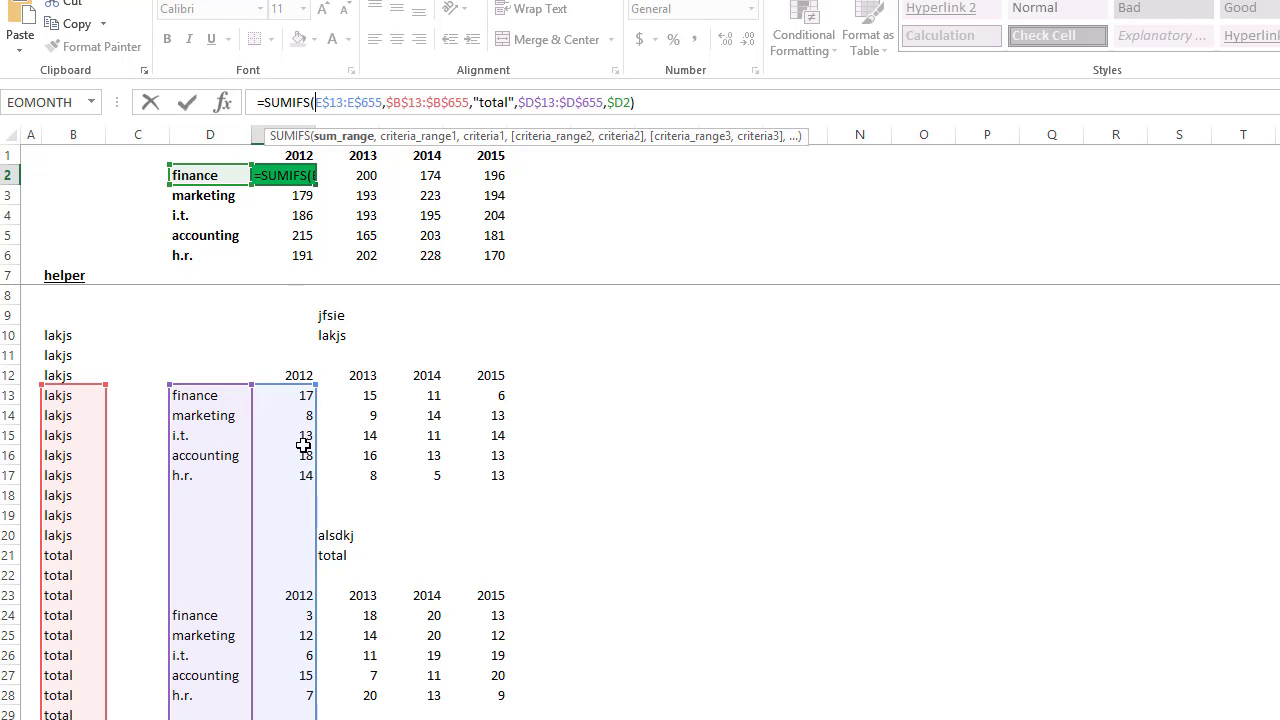
drag(788, 140, 973, 256)
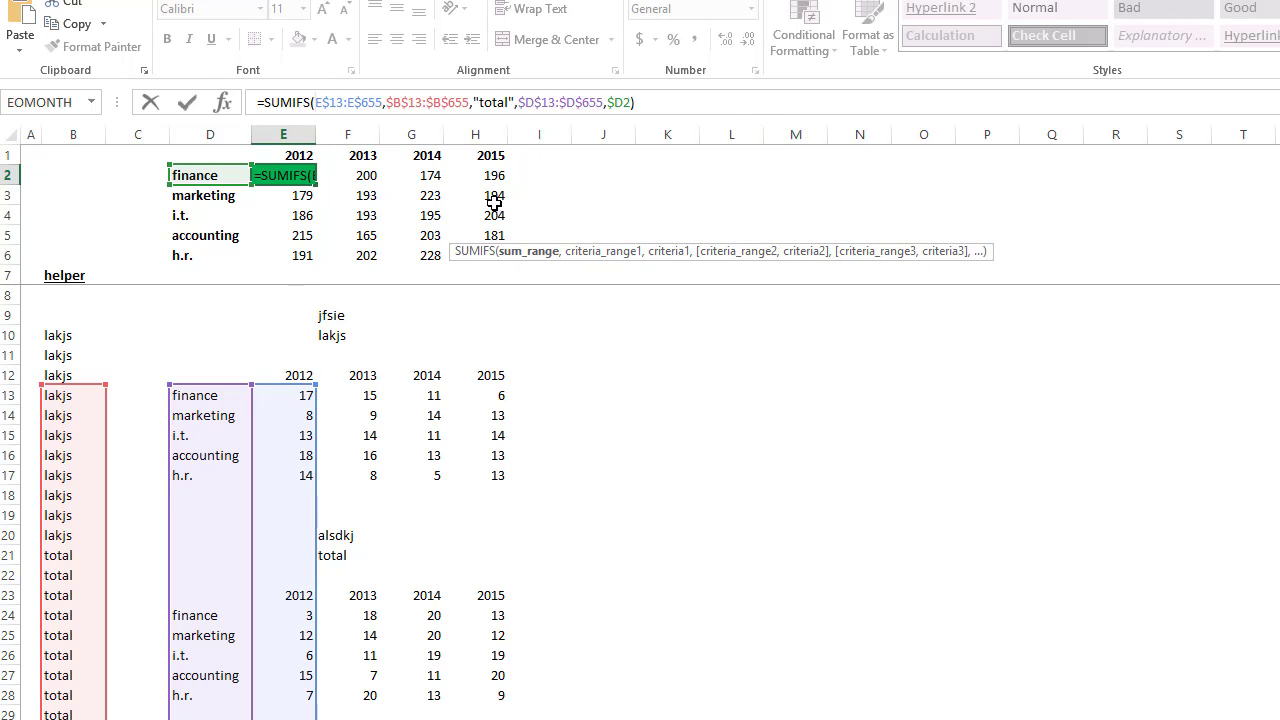
click(527, 258)
key(Escape)
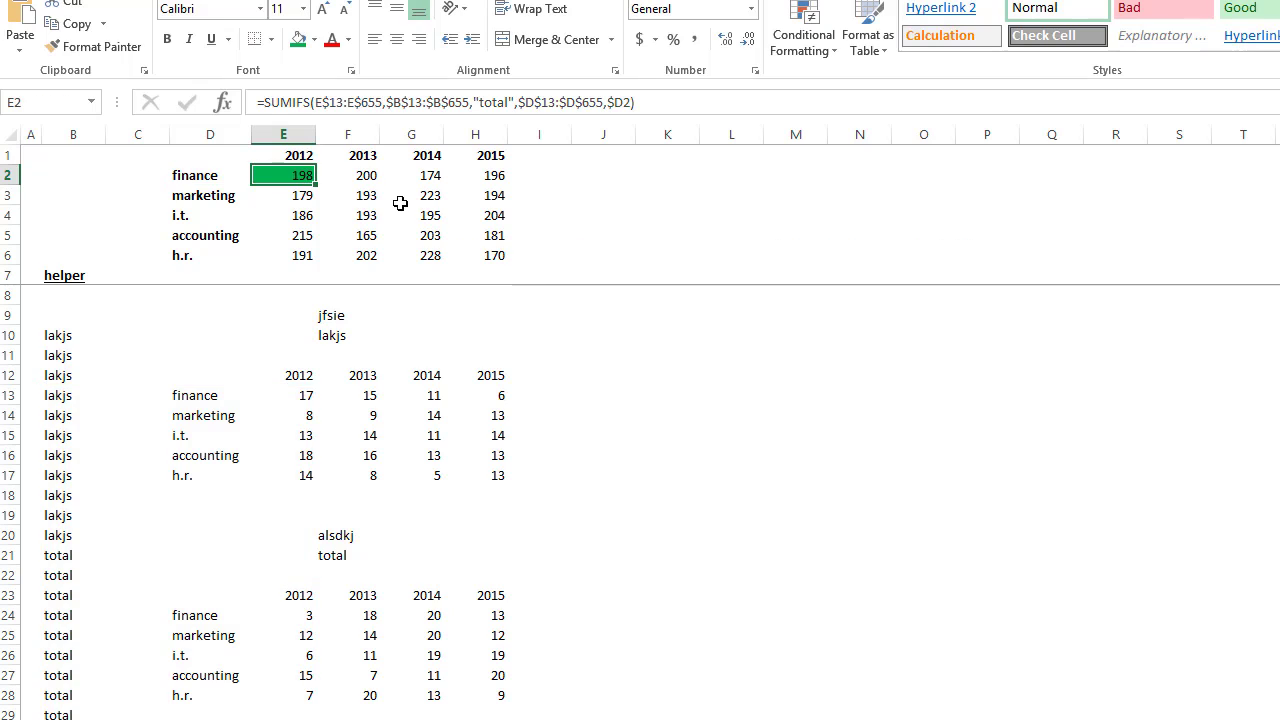
click(356, 175)
click(408, 174)
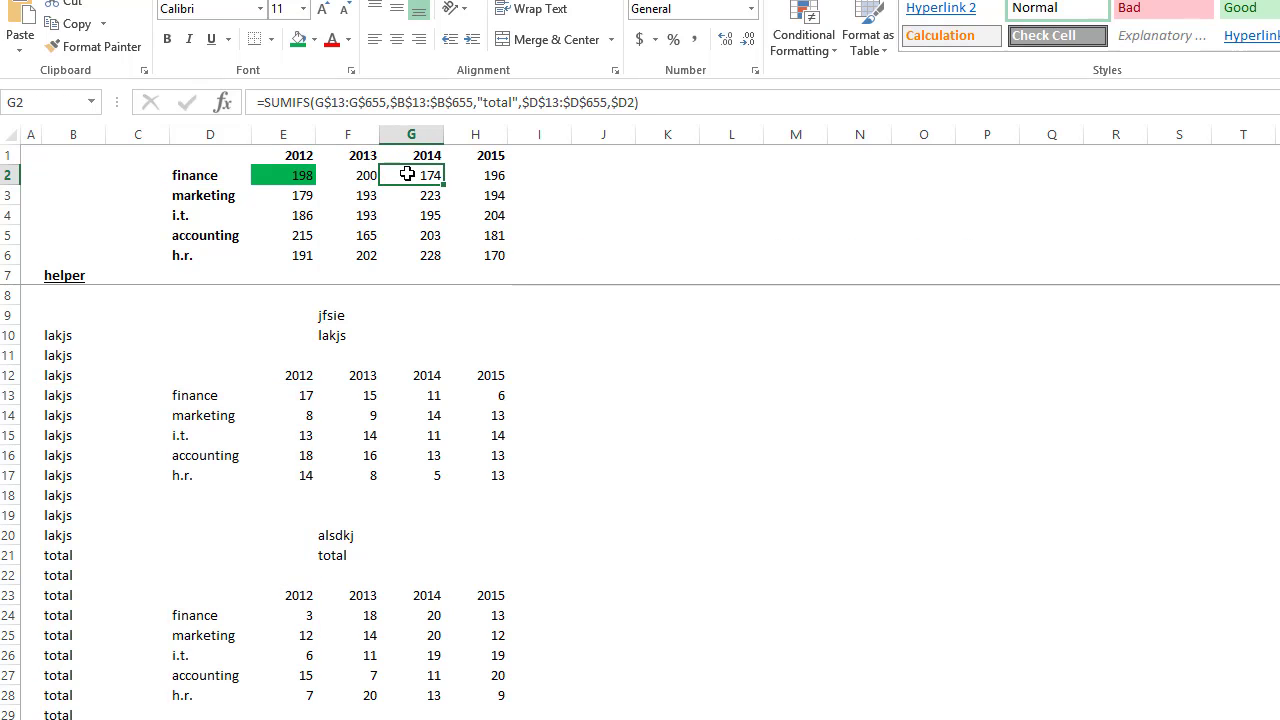
click(476, 173)
click(424, 174)
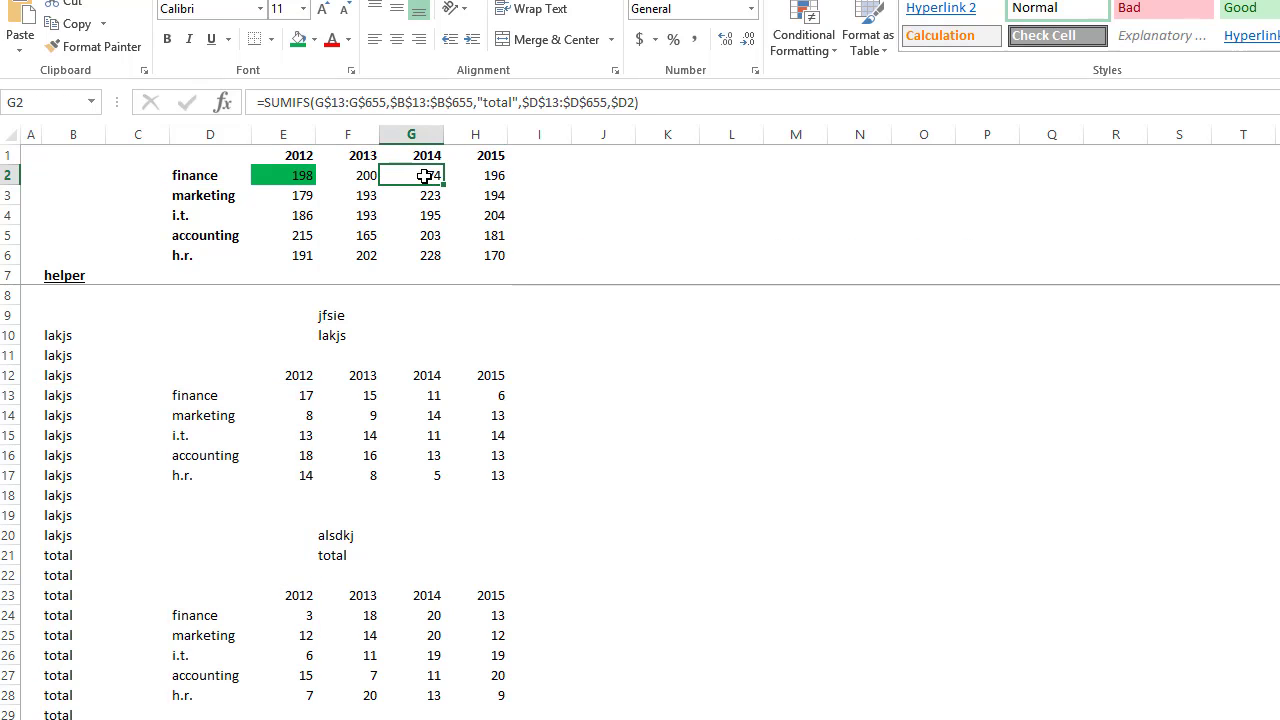
click(362, 103)
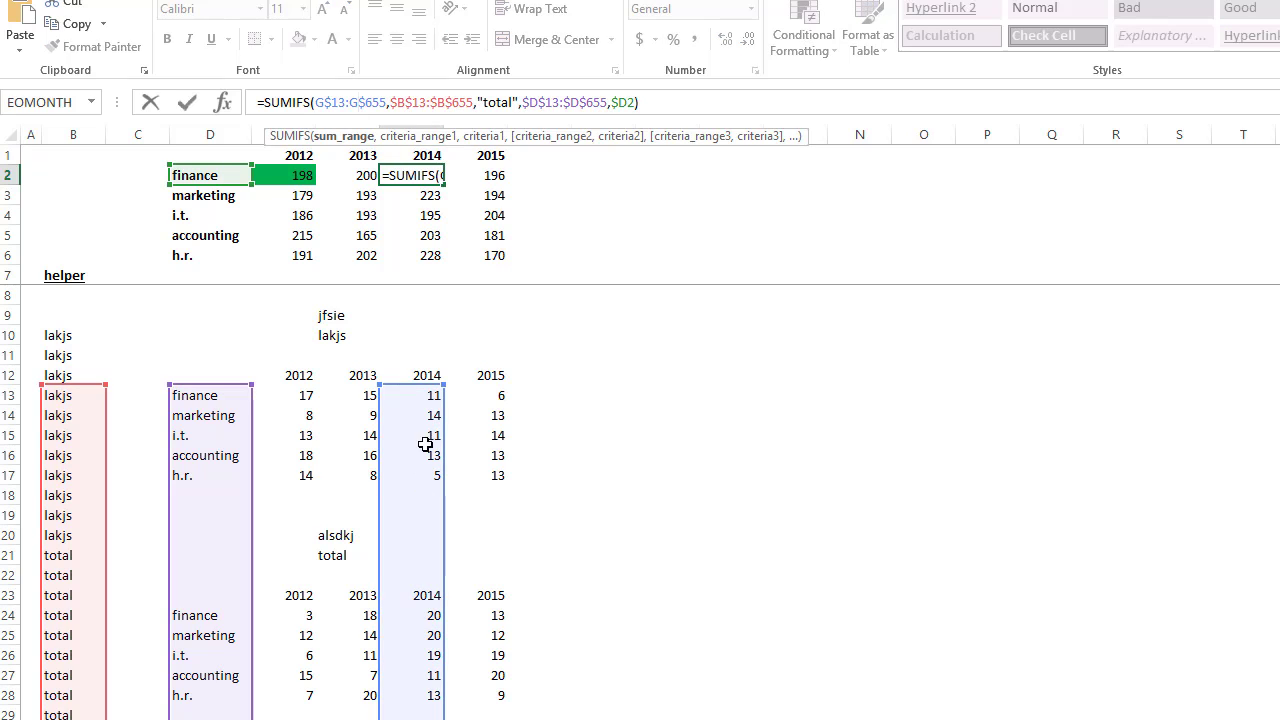
click(297, 176)
click(369, 102)
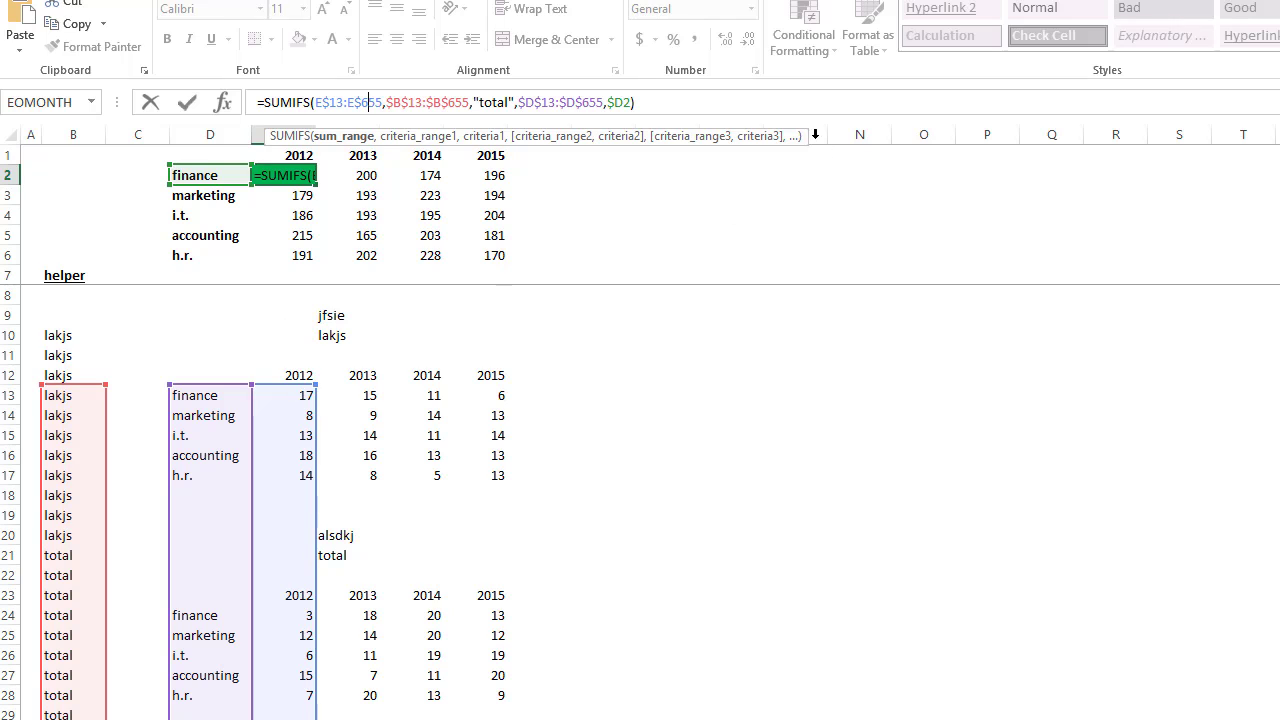
drag(800, 133, 918, 241)
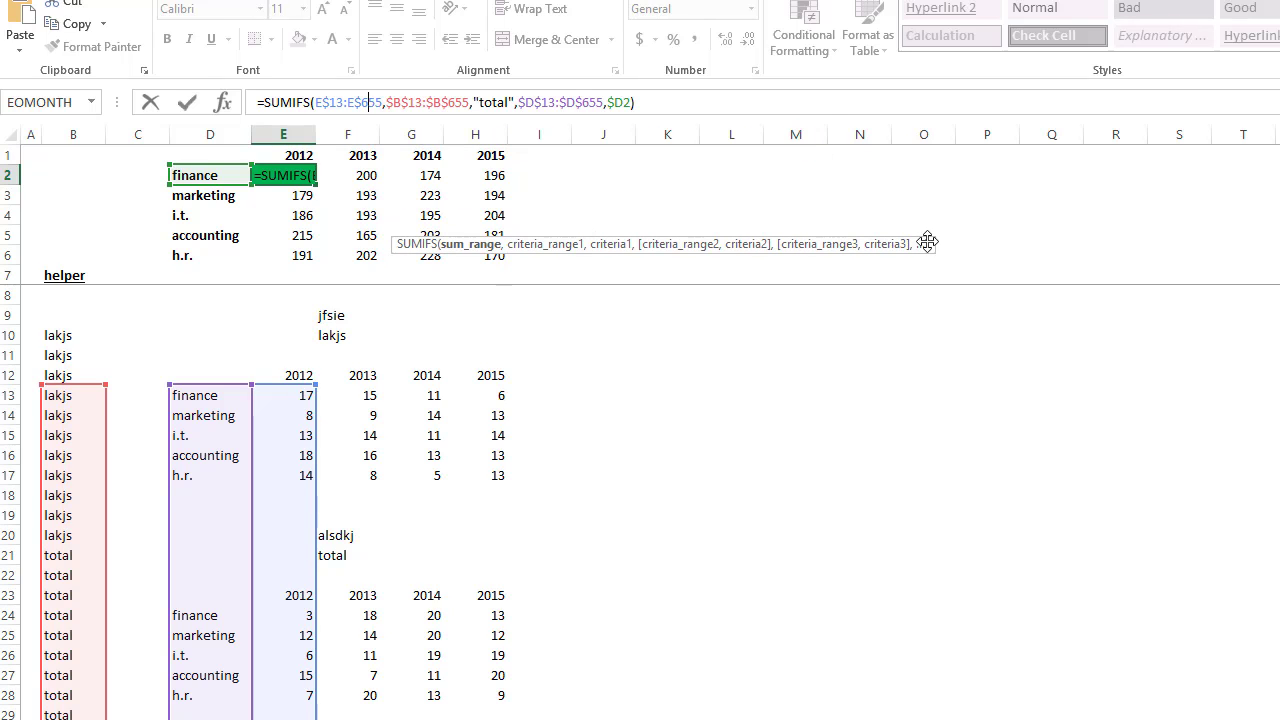
click(525, 245)
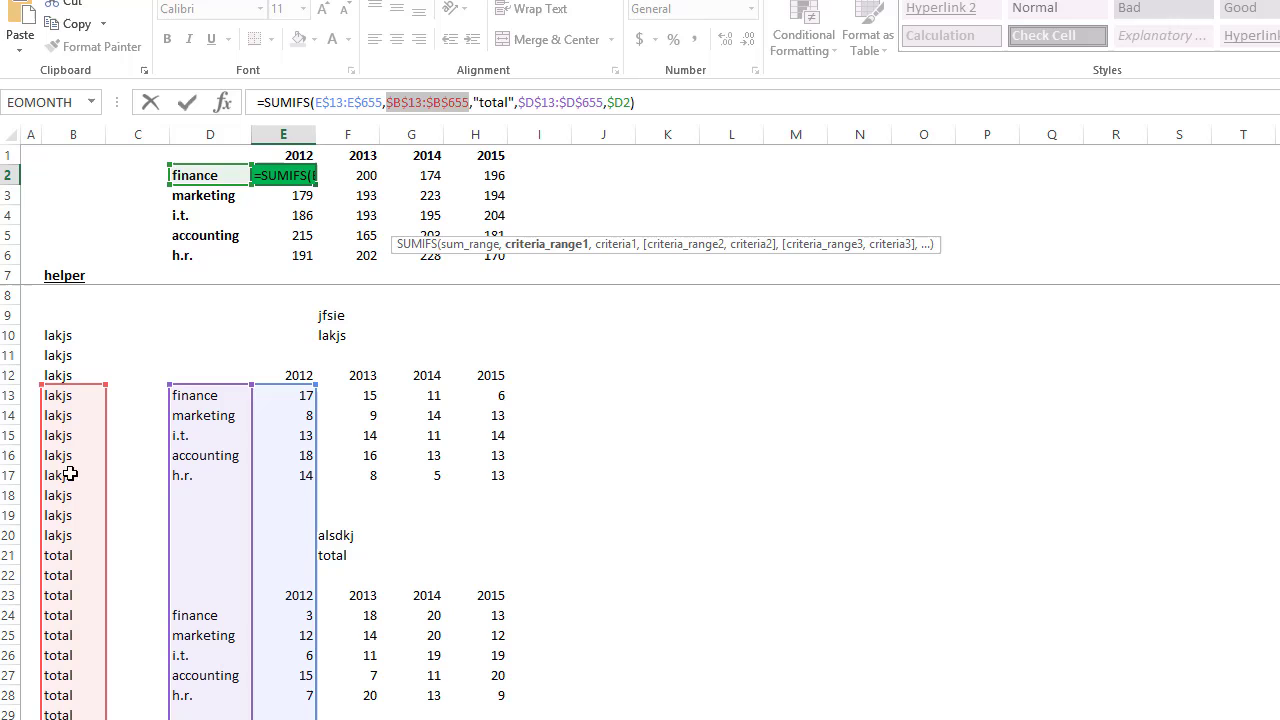
click(613, 245)
click(658, 245)
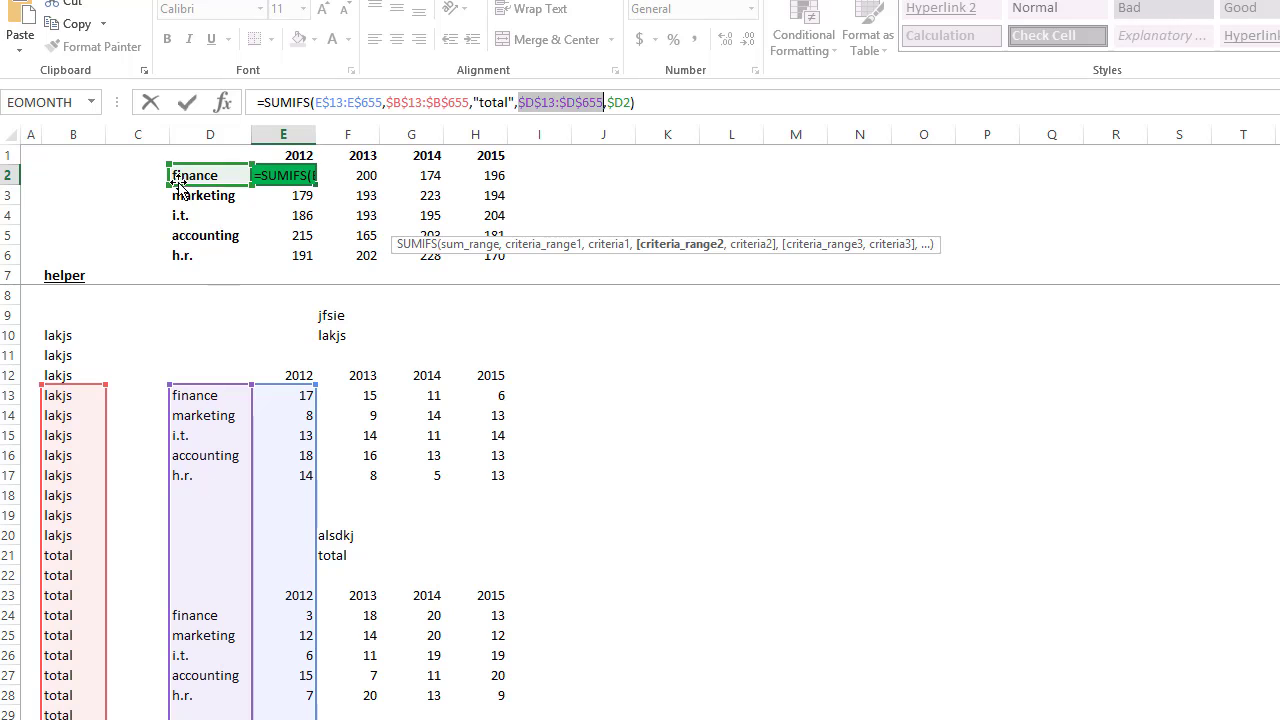
key(ctrl+Return)
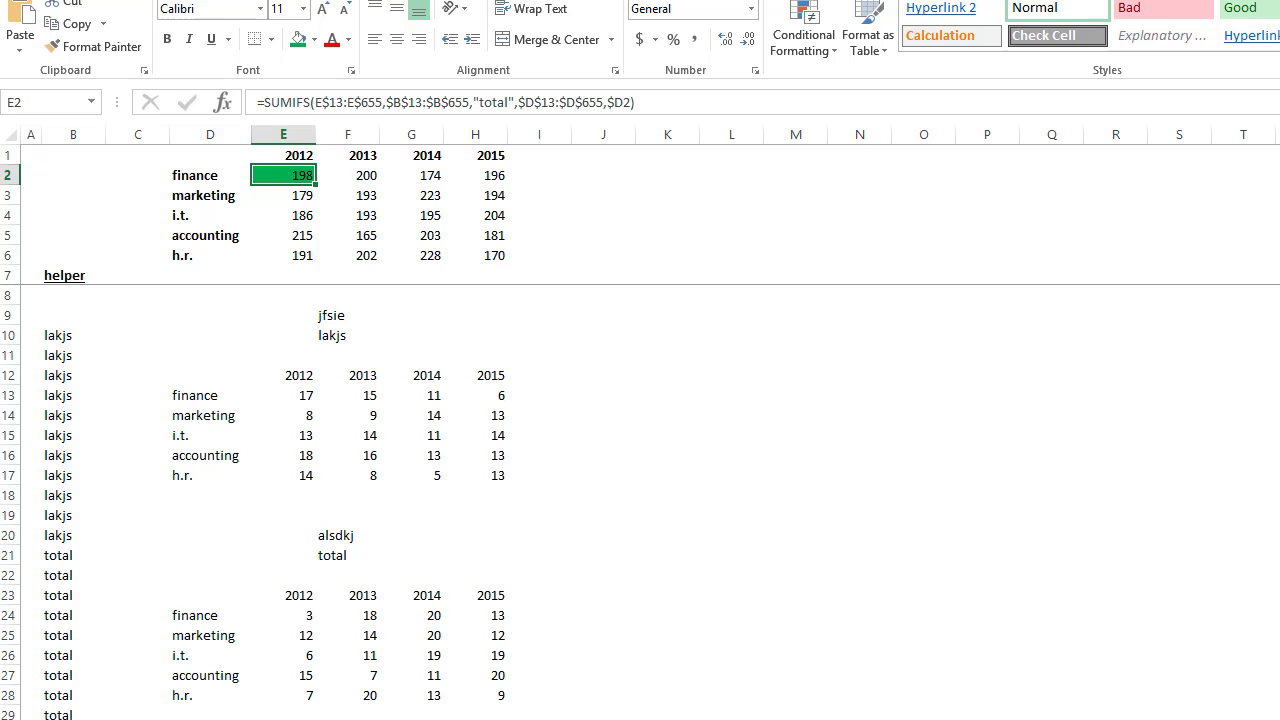
On the Questions sheet, set the method answer to array and the understanding answer to No
key(ctrl+Page_Down)
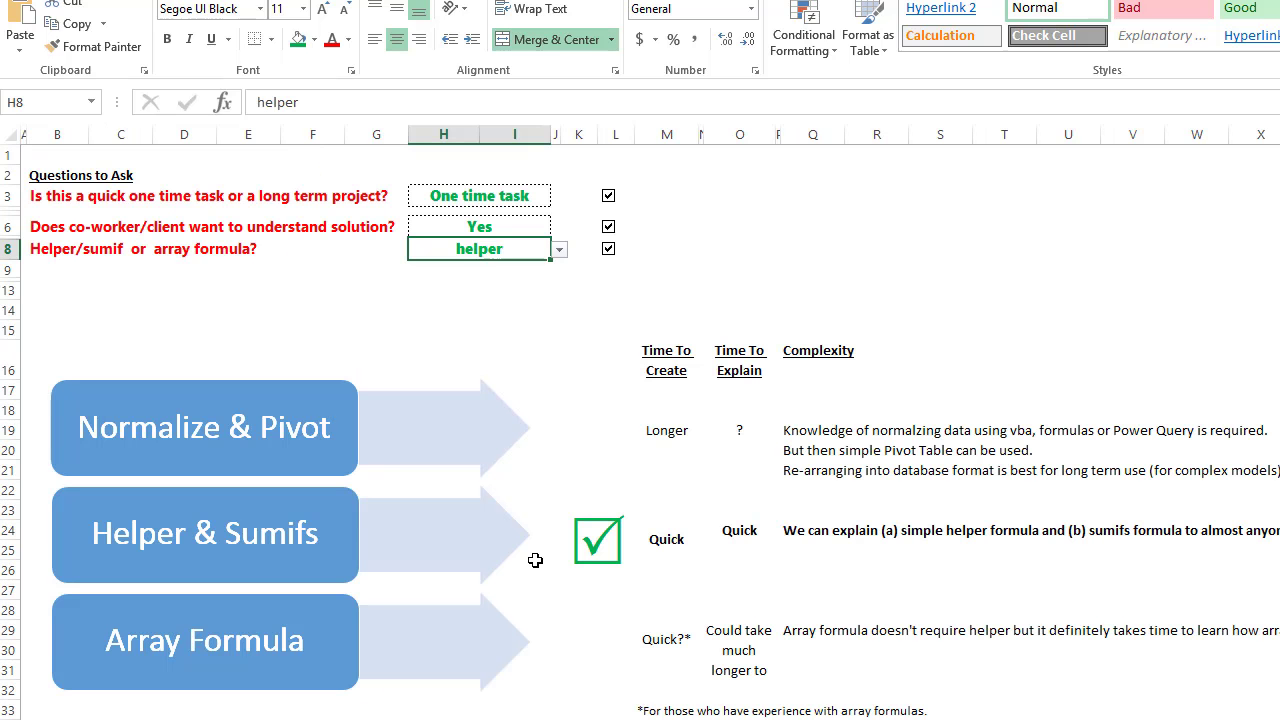
click(560, 249)
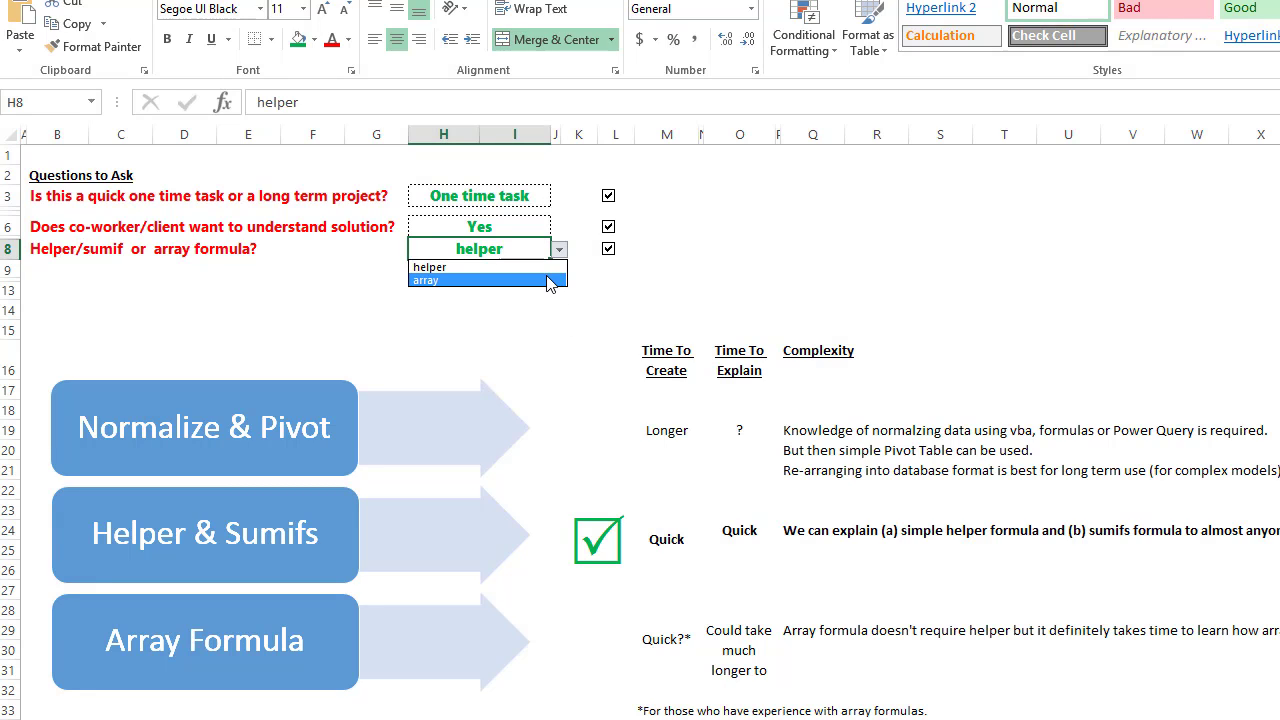
click(550, 280)
click(521, 221)
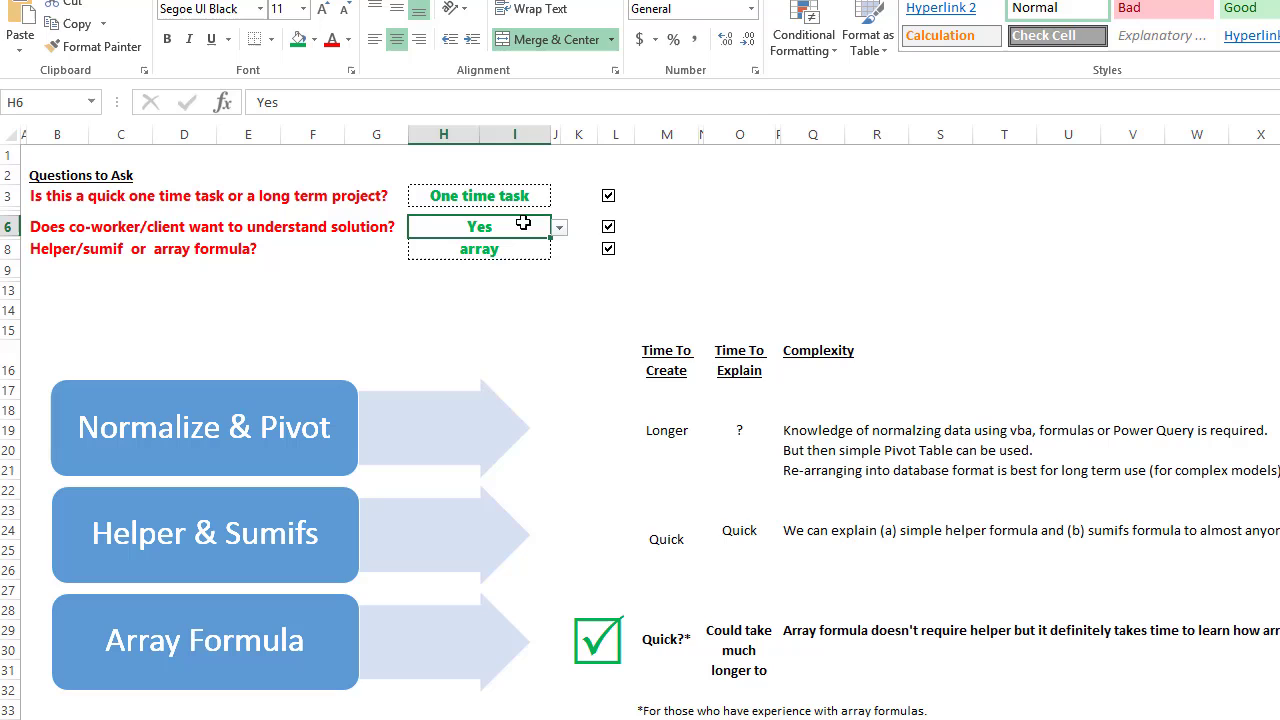
click(560, 228)
click(548, 259)
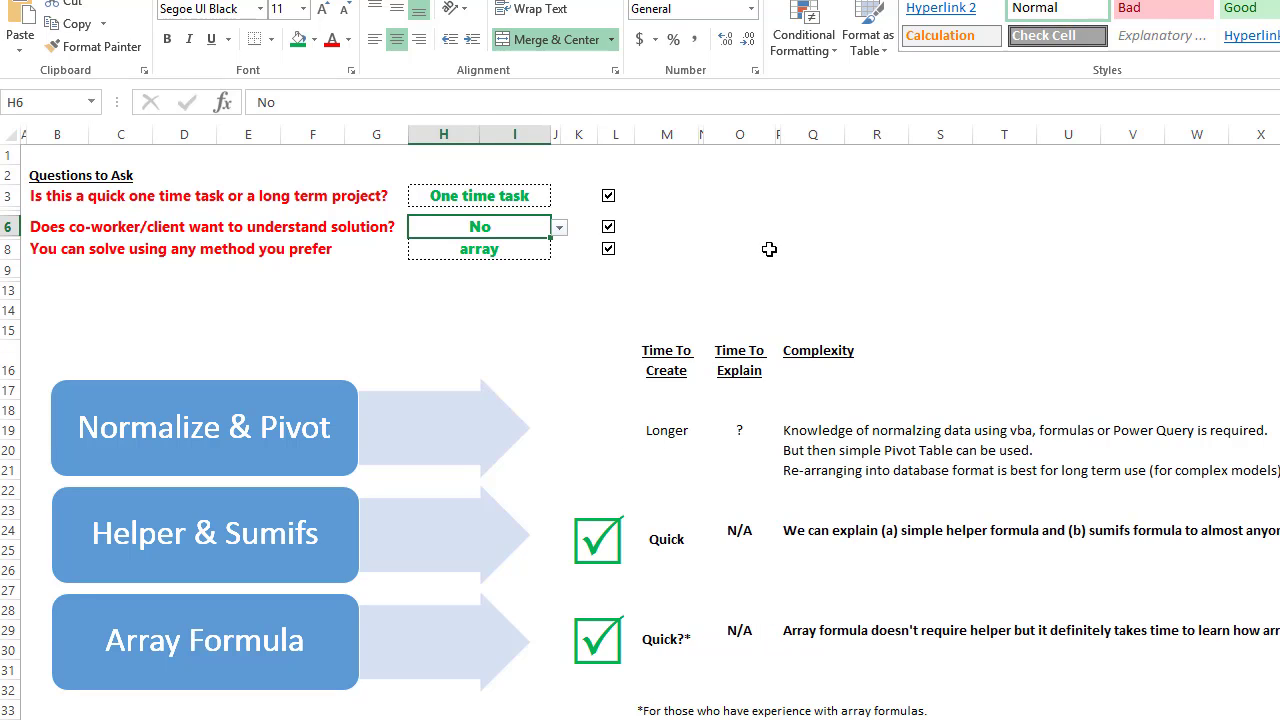
Select the Time To Explain column, clear the selection, and return to the array-formula sheet
click(757, 134)
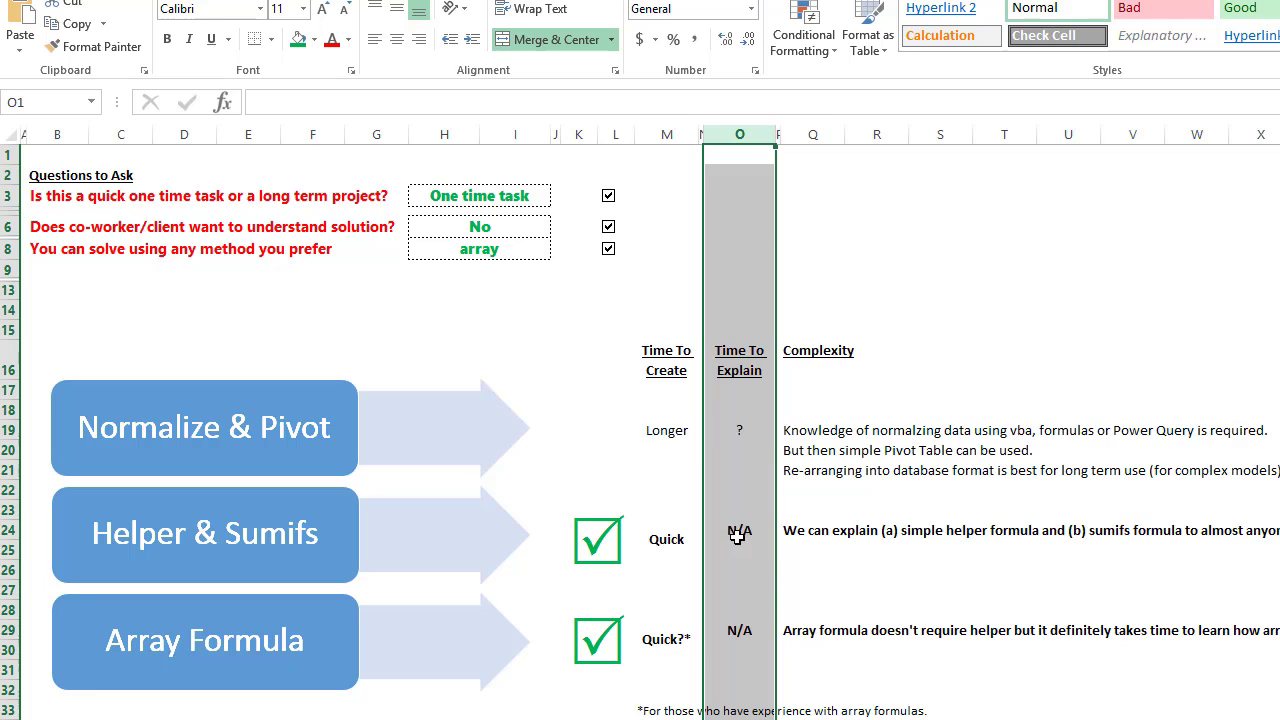
click(515, 718)
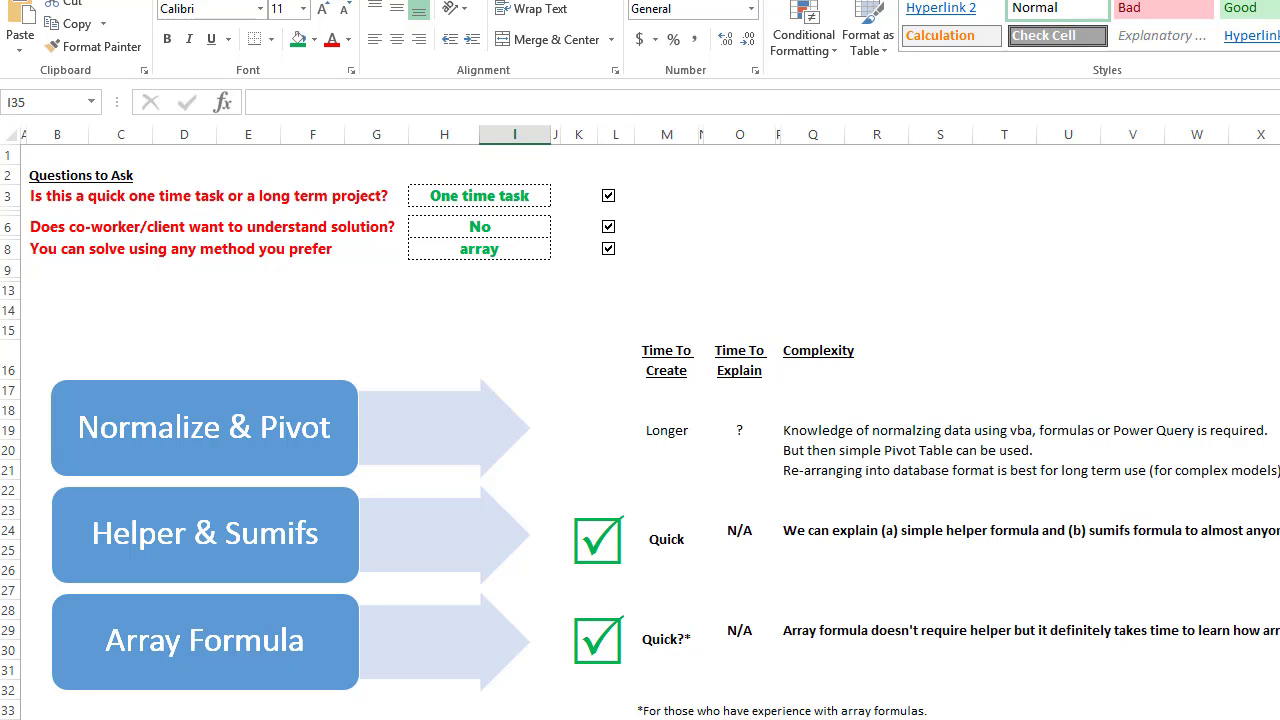
key(ctrl+Page_Down)
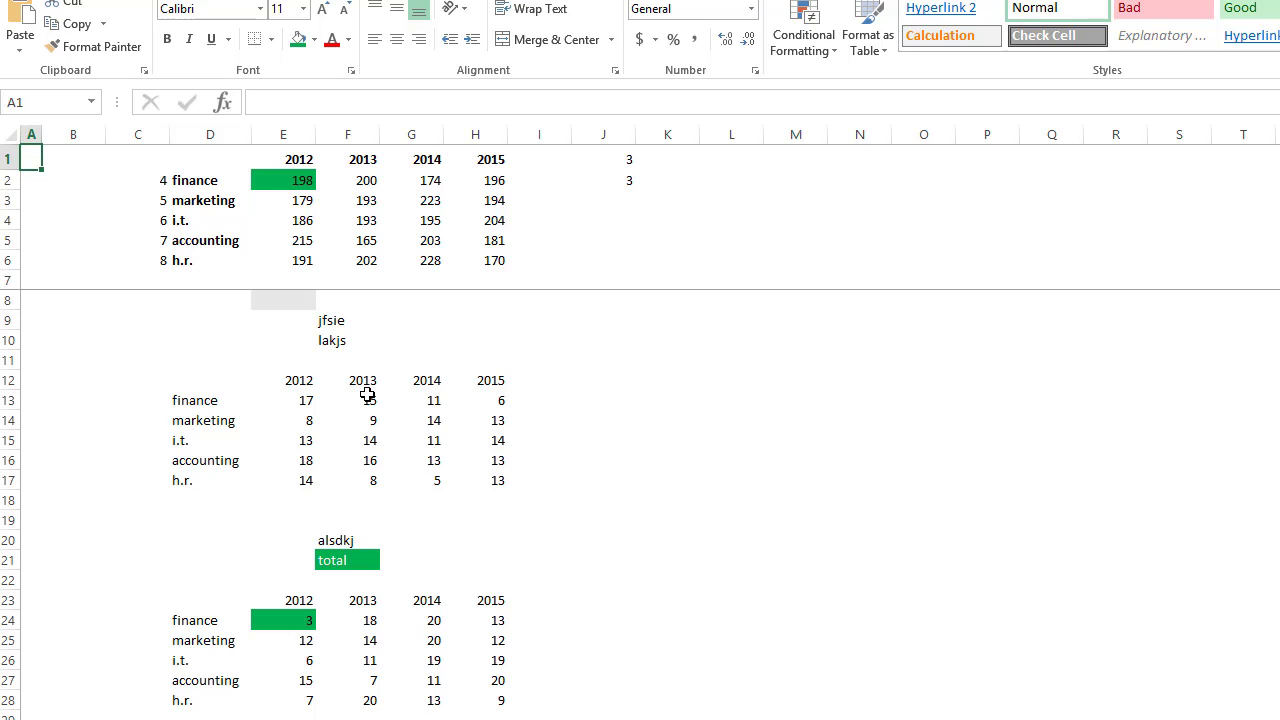
click(266, 176)
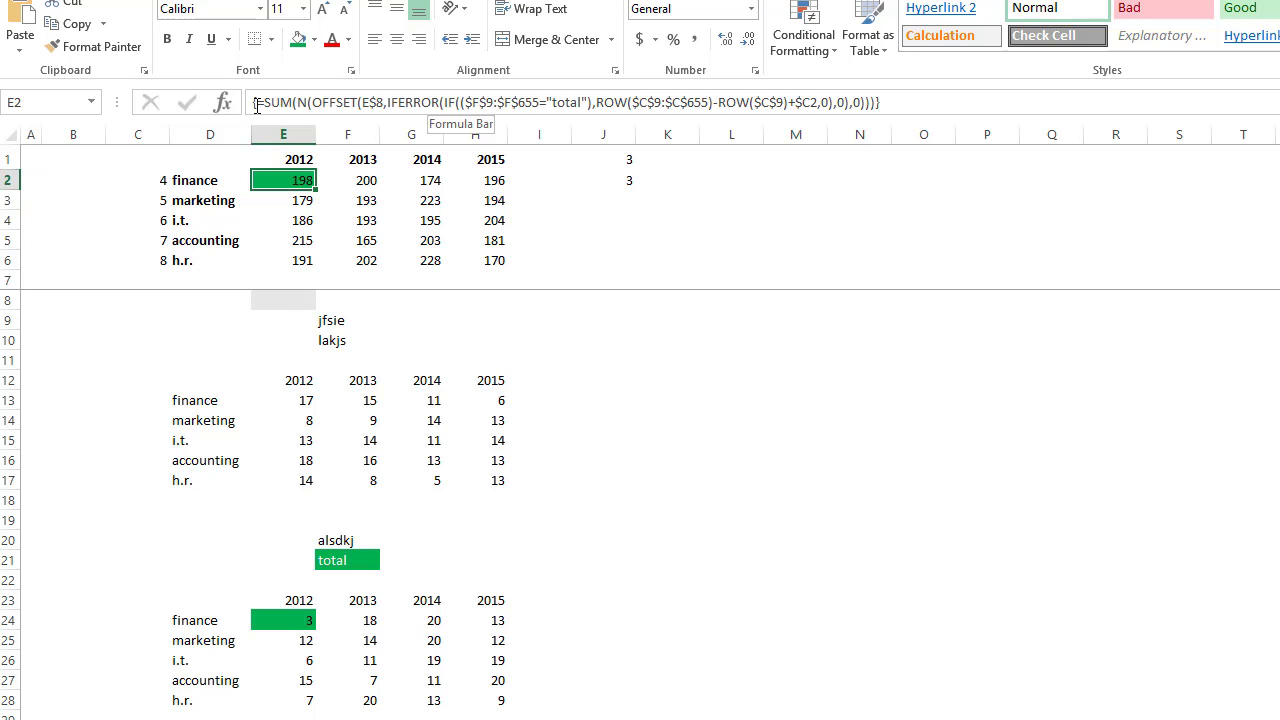
click(906, 103)
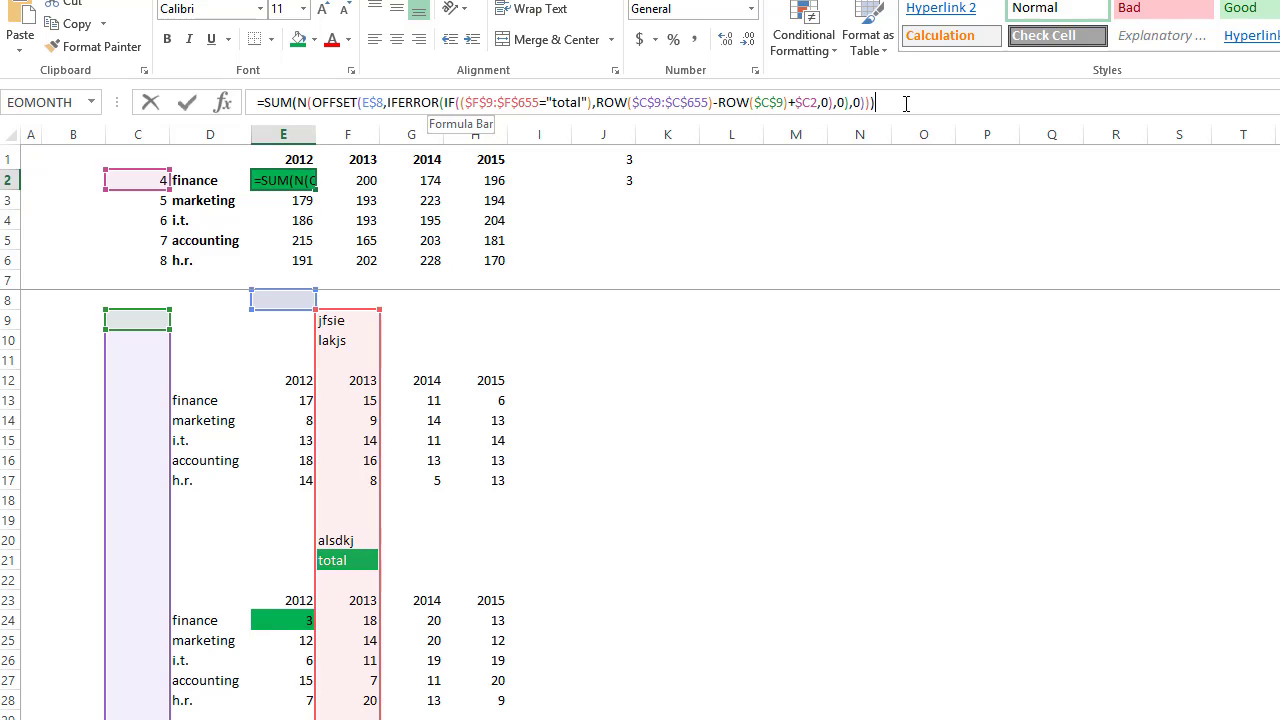
key(Return)
click(280, 180)
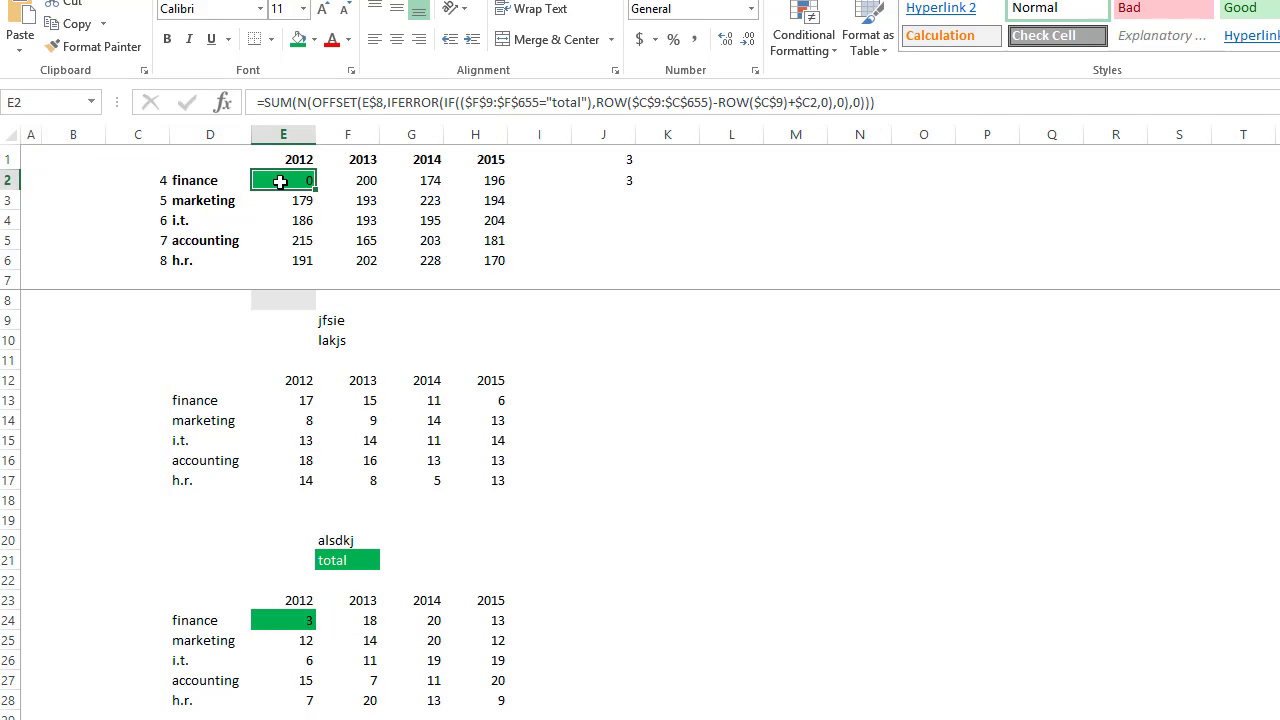
click(926, 101)
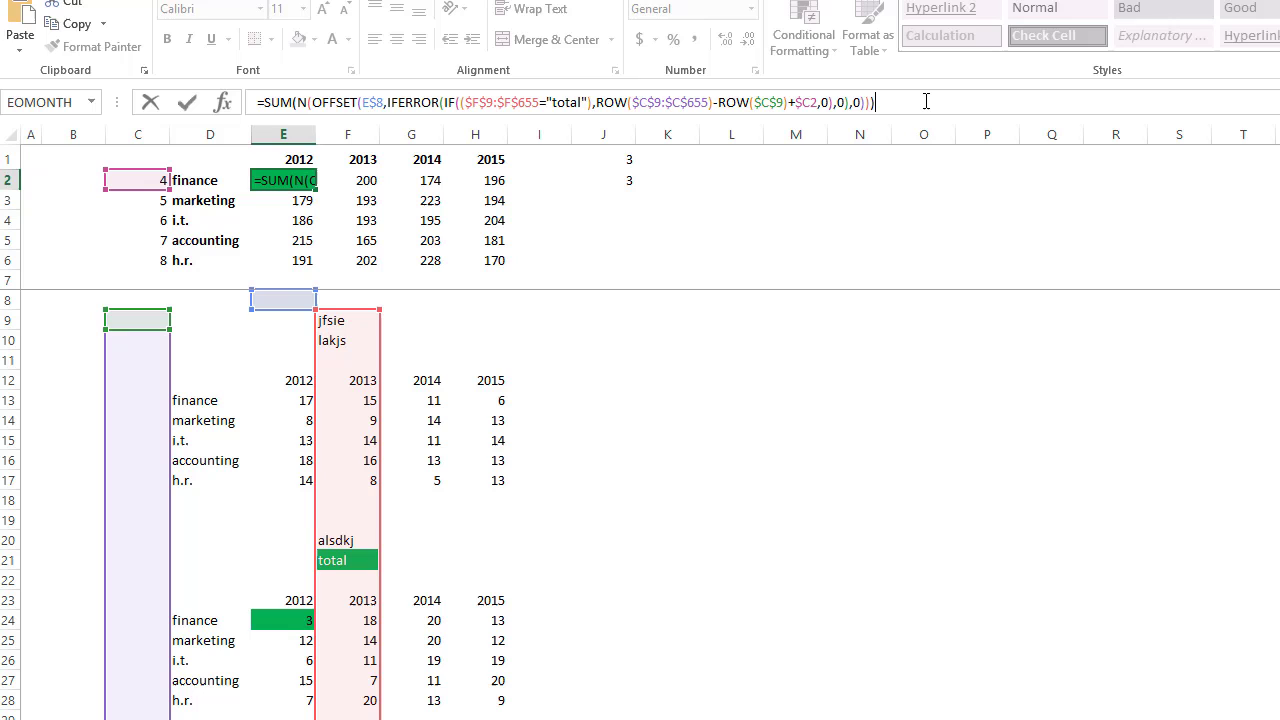
key(ctrl+shift+Return)
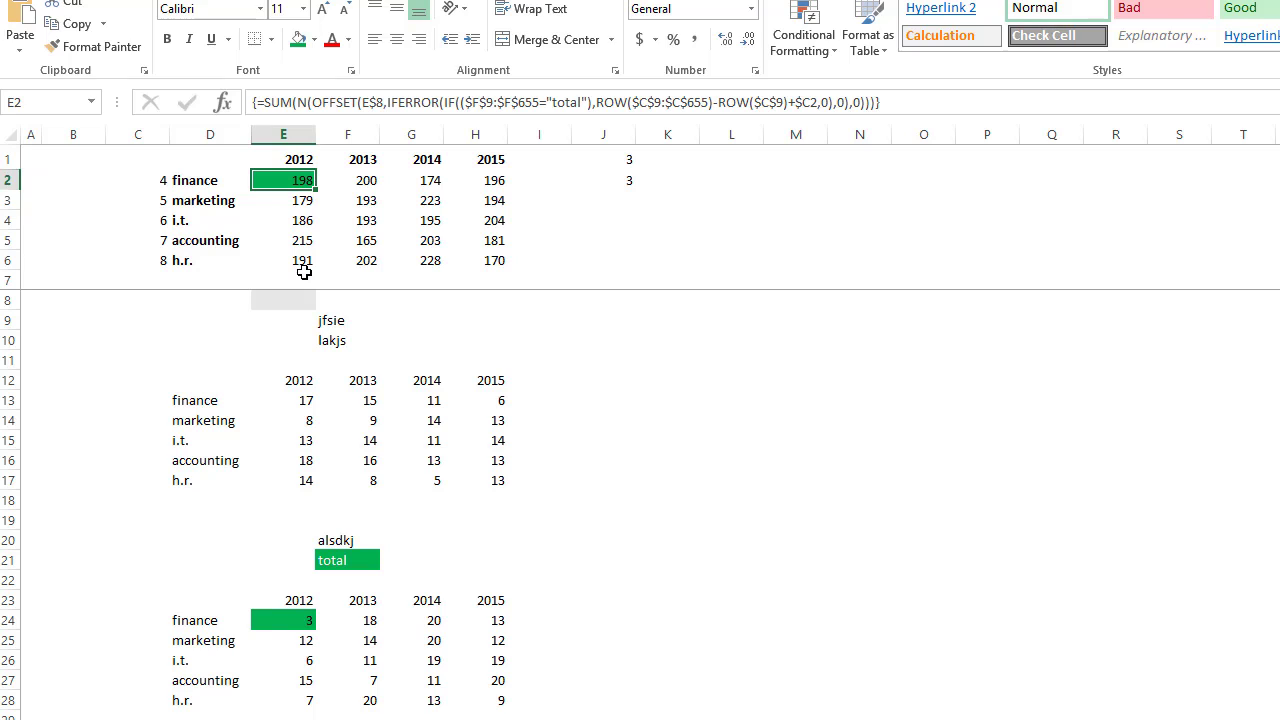
Review J1's OFFSET formula and locate the finance 2012 value in the total mini table D20:H28
click(614, 161)
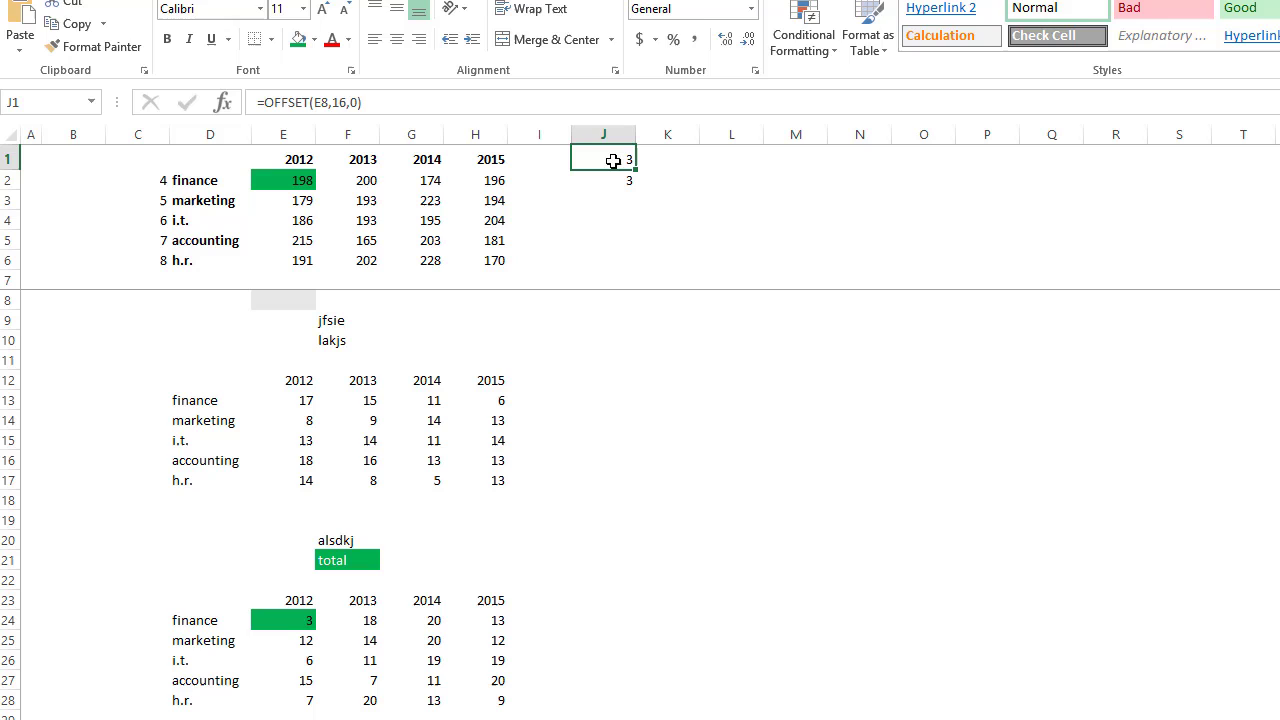
click(322, 103)
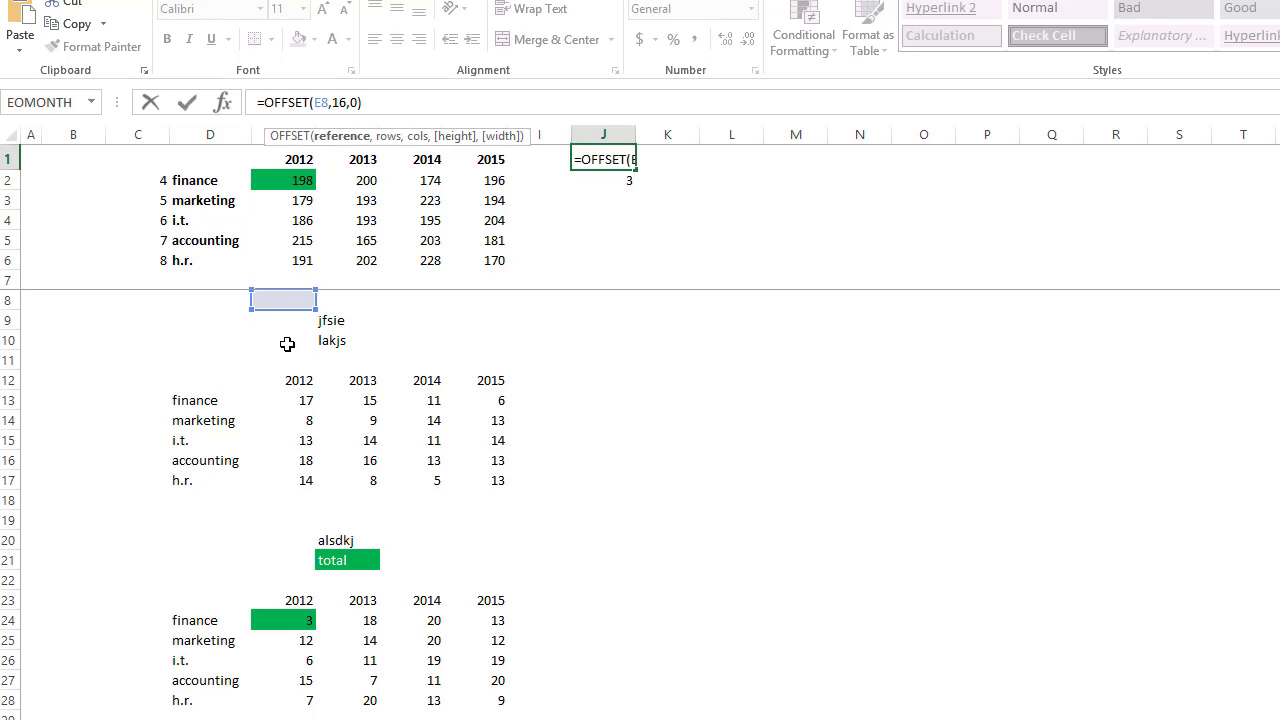
key(Escape)
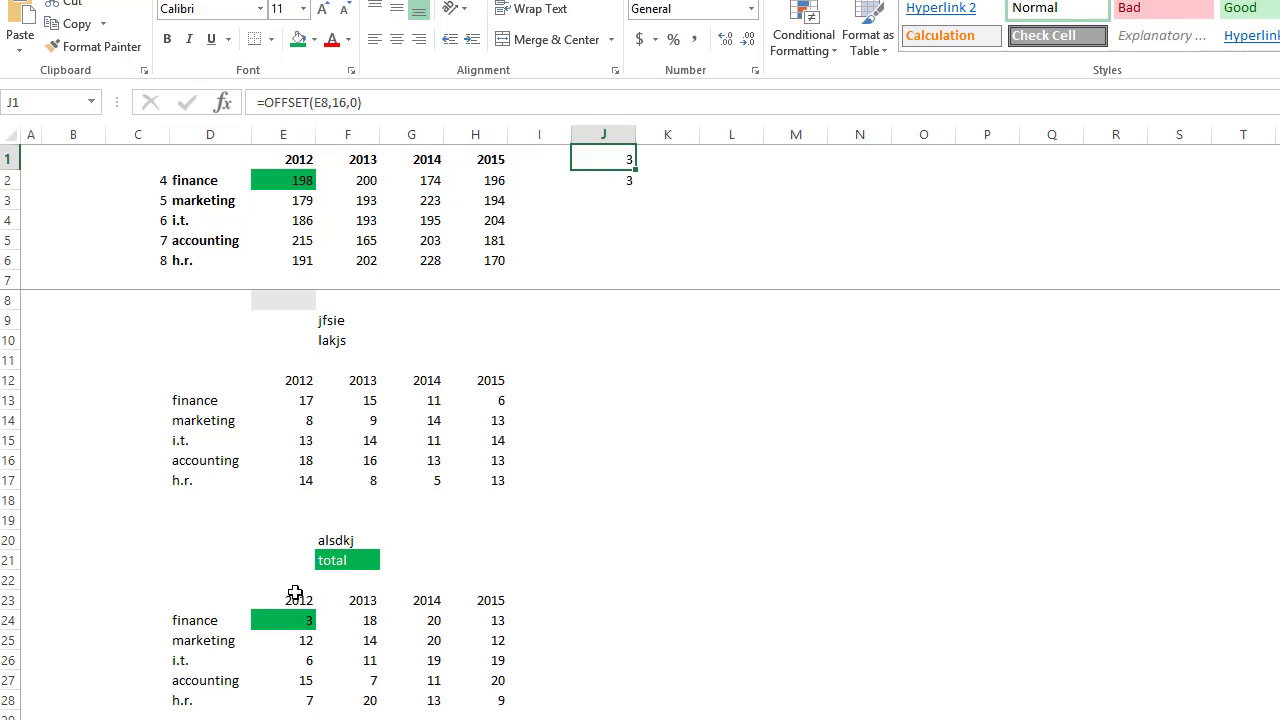
click(289, 620)
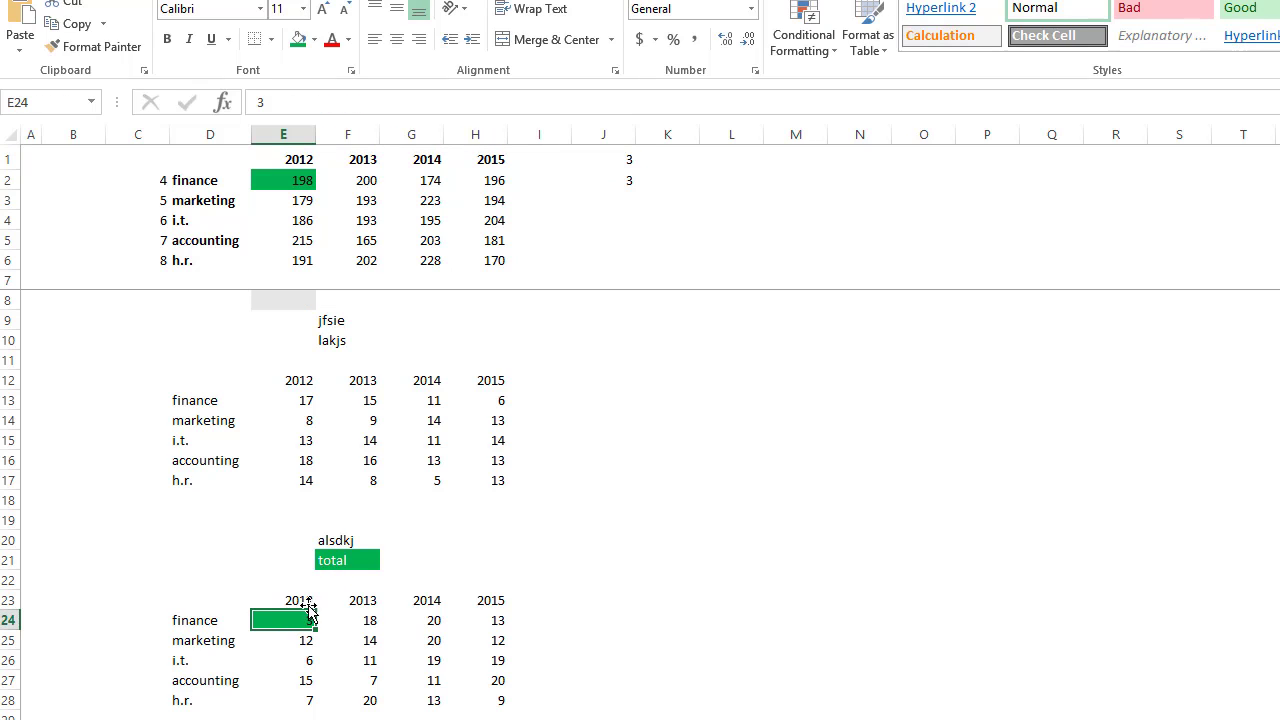
click(330, 560)
drag(198, 542, 488, 698)
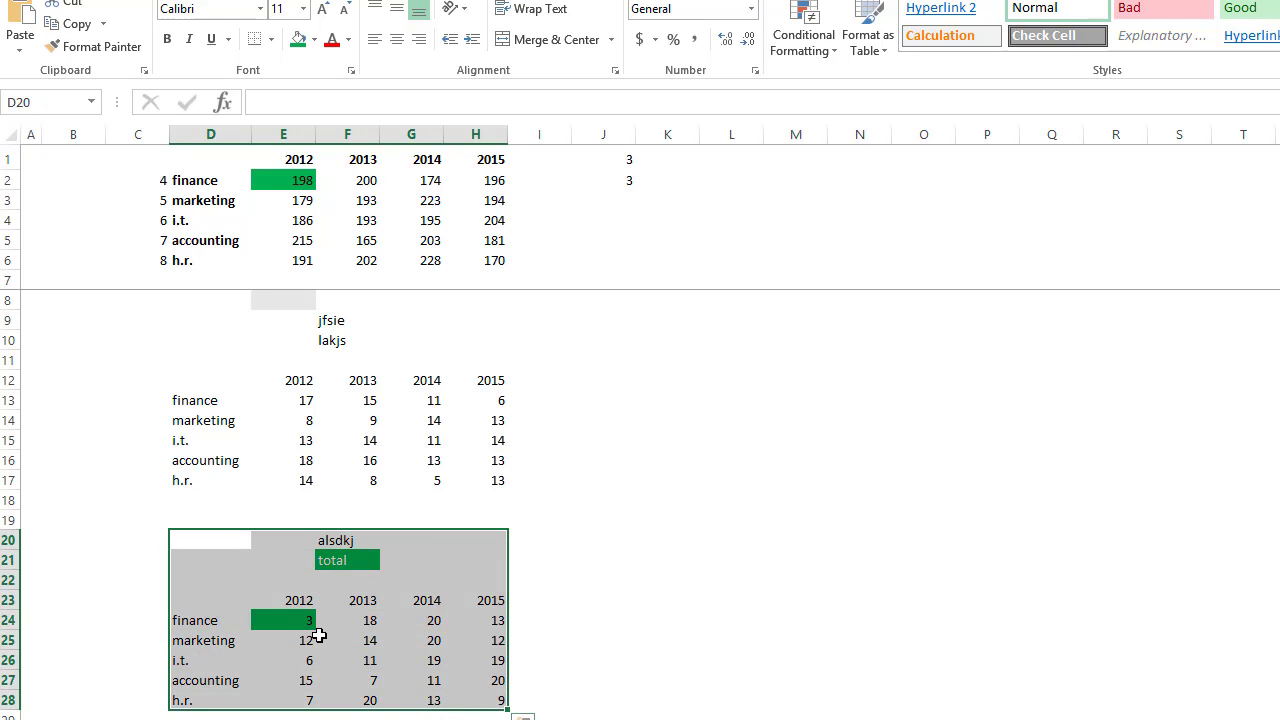
Step through the reference, rows and cols arguments of J1's OFFSET formula and commit it
click(615, 163)
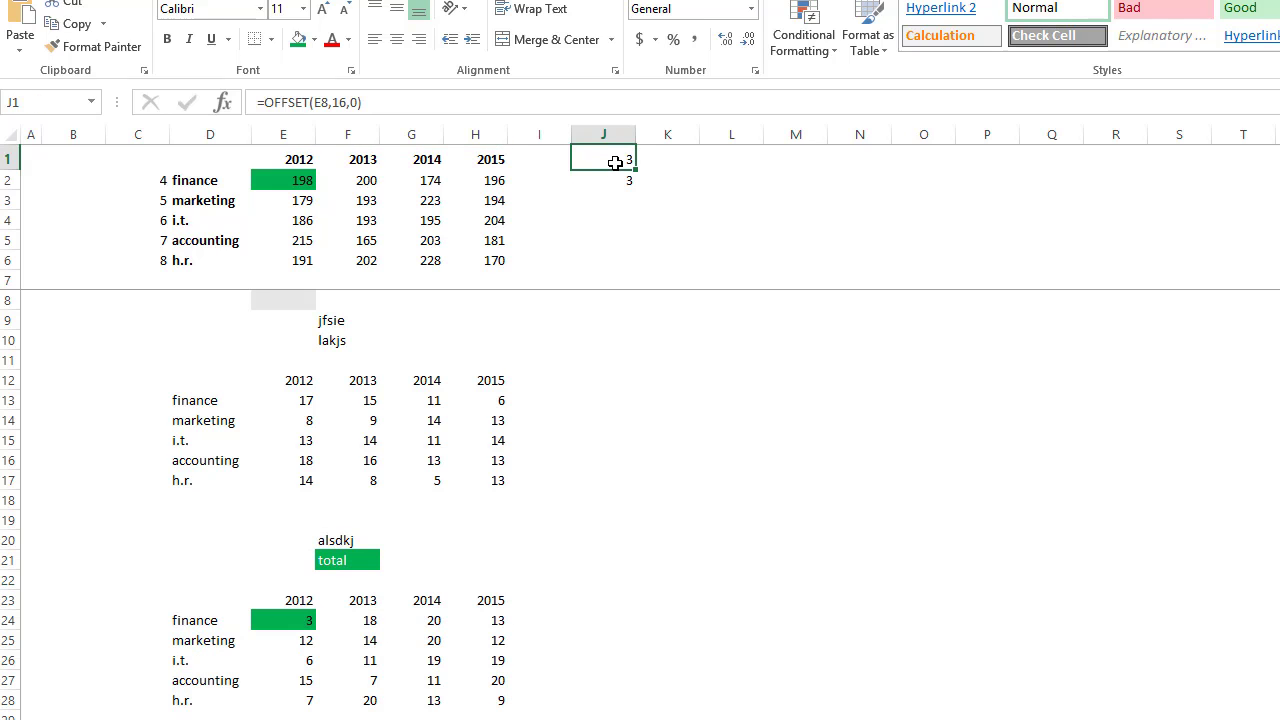
click(333, 102)
click(337, 137)
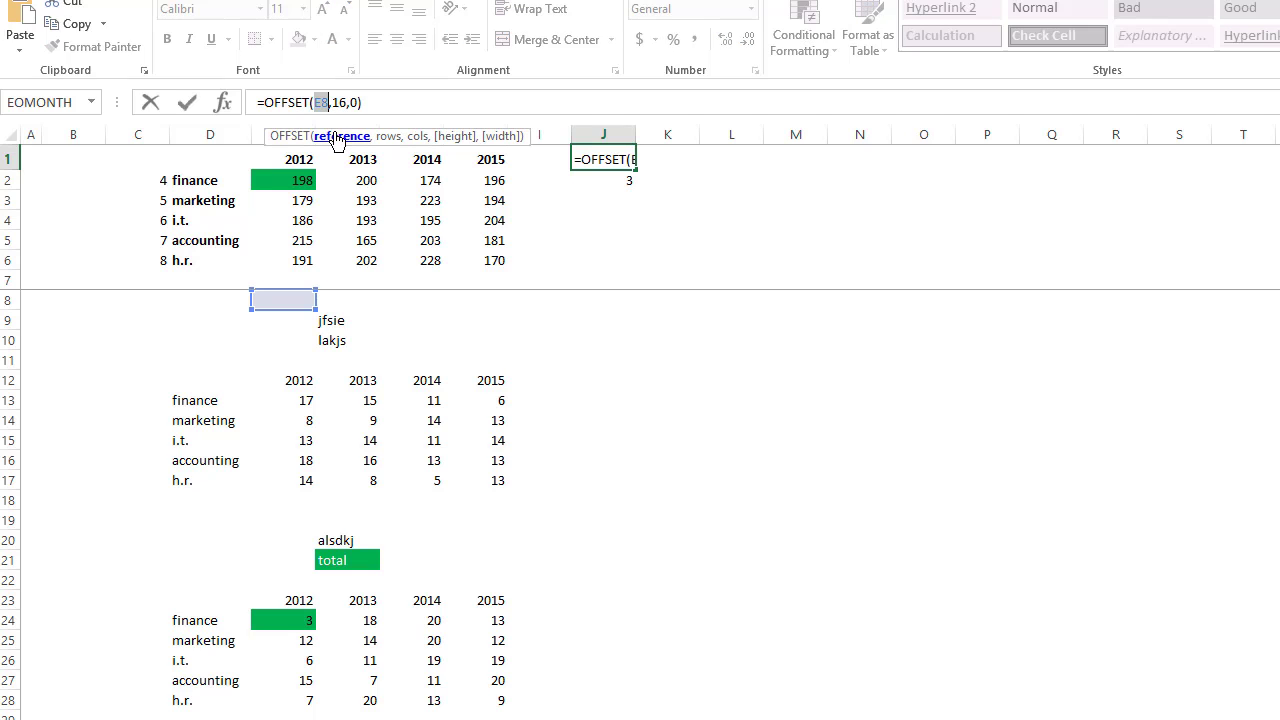
click(382, 137)
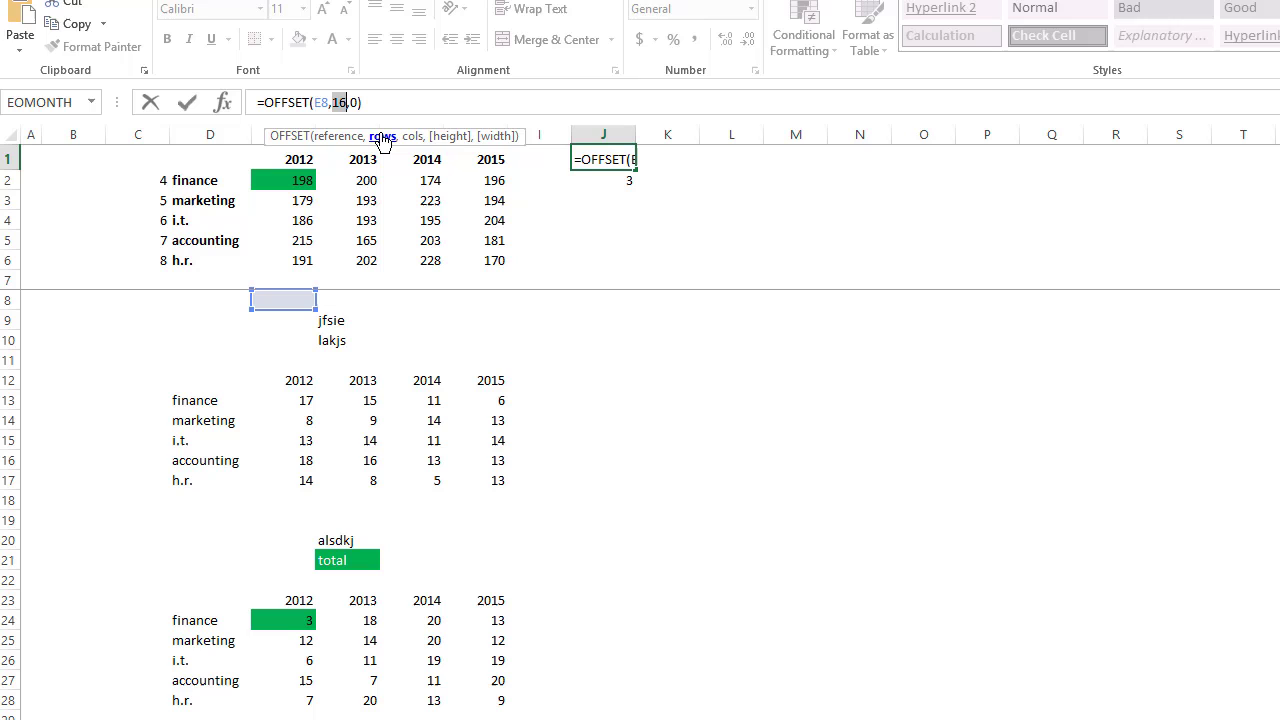
click(414, 138)
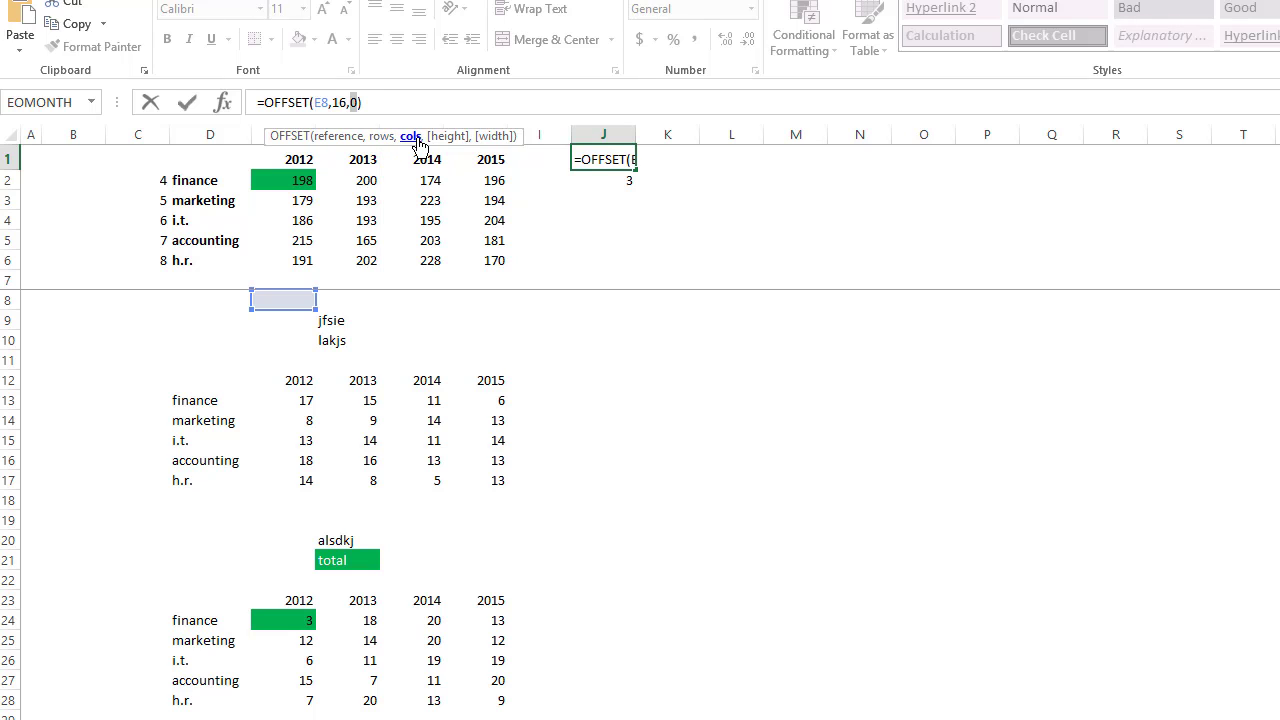
key(ctrl+Return)
click(616, 177)
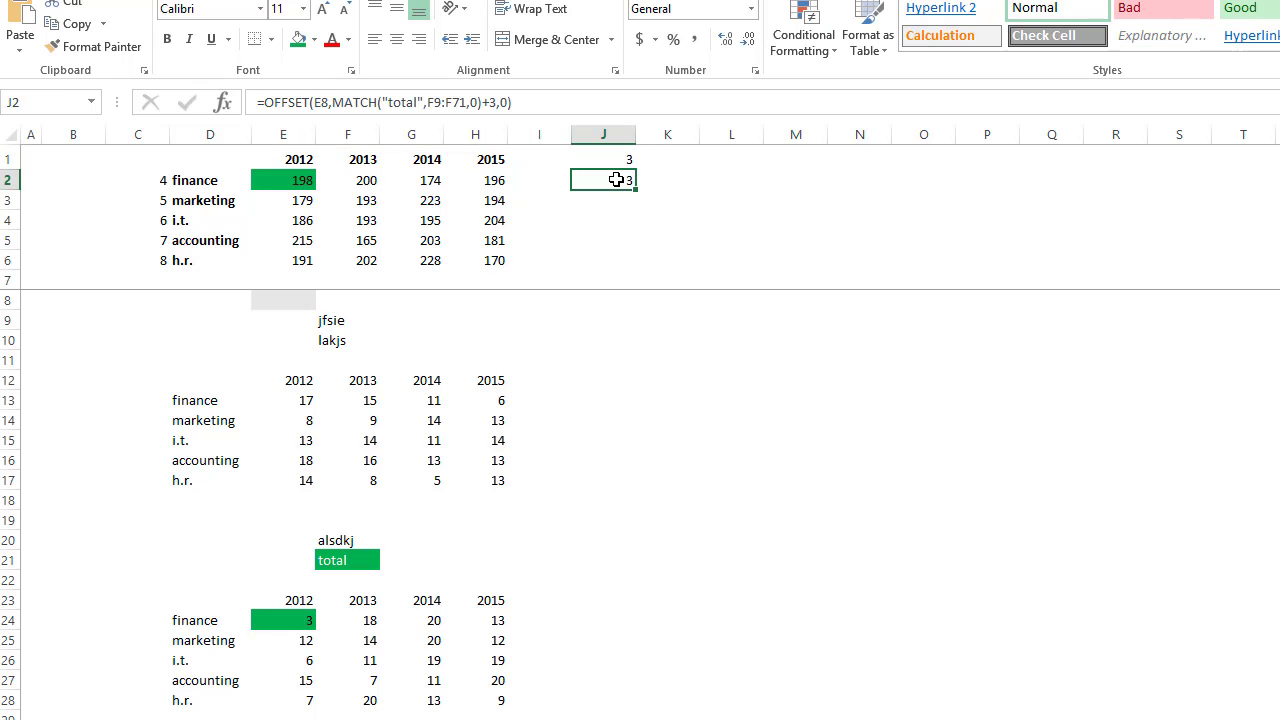
click(337, 103)
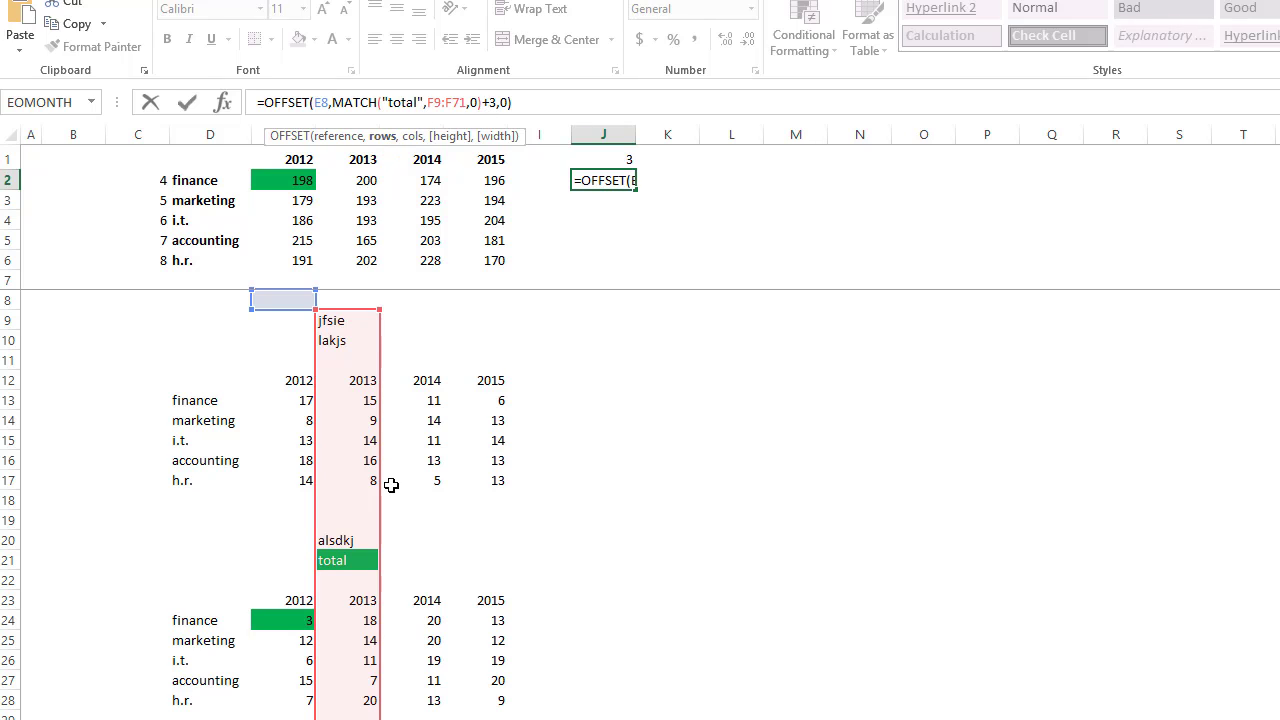
key(ctrl+Return)
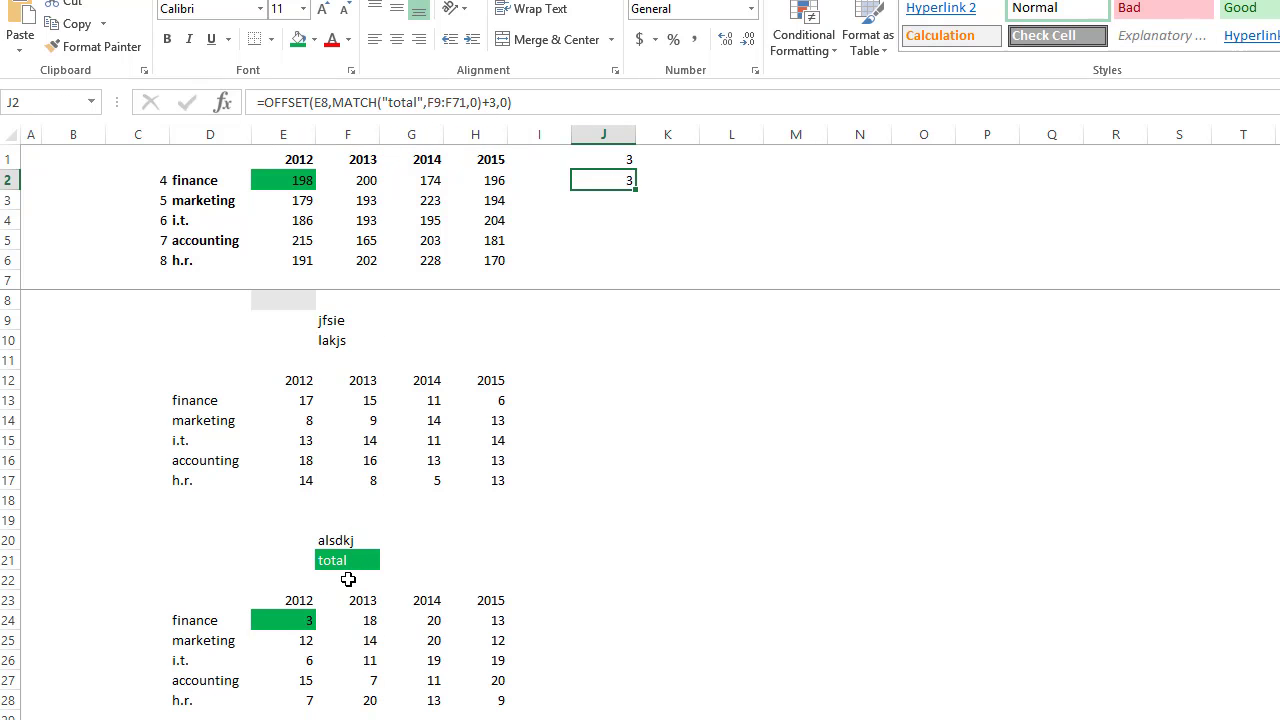
click(348, 579)
key(Down)
key(Down)
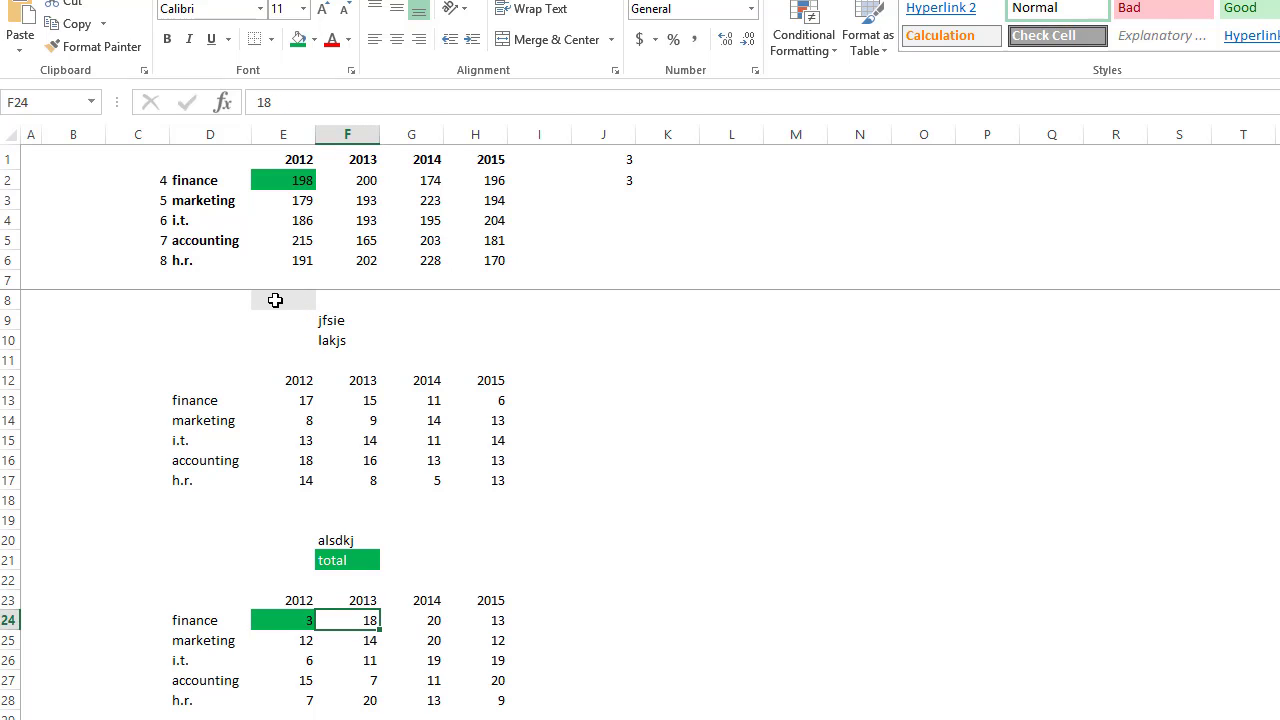
click(291, 622)
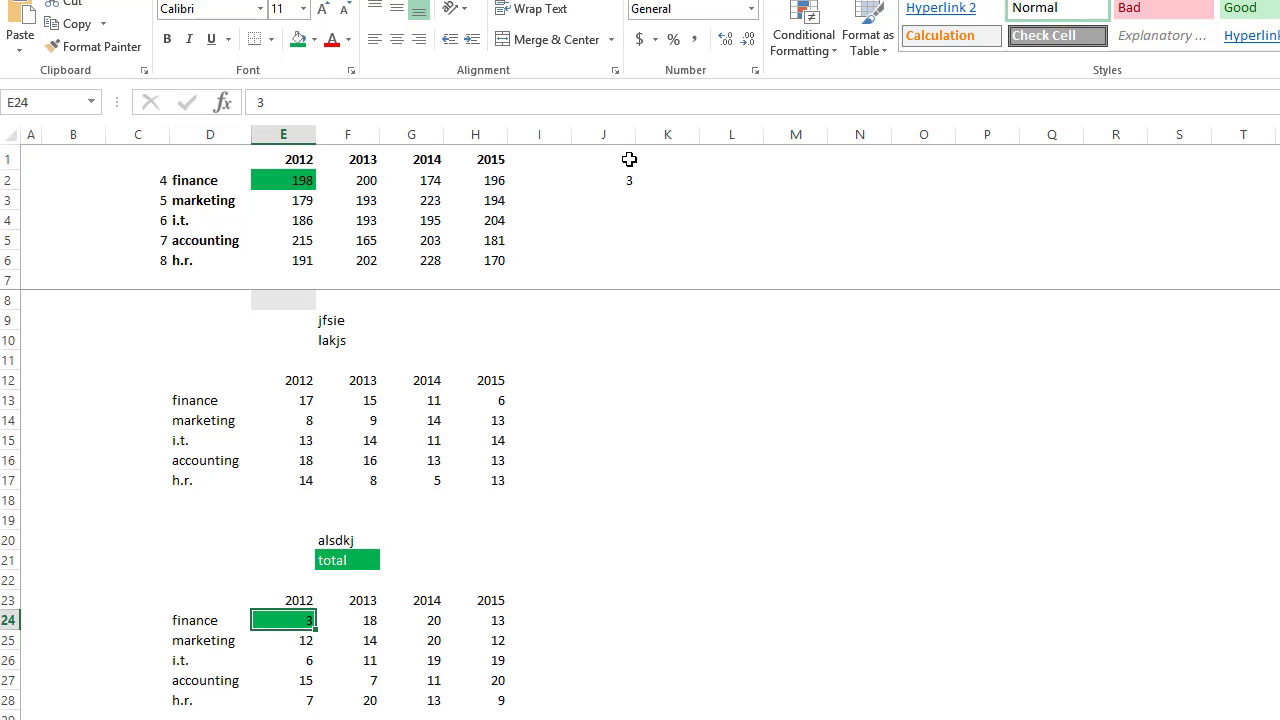
text(test)
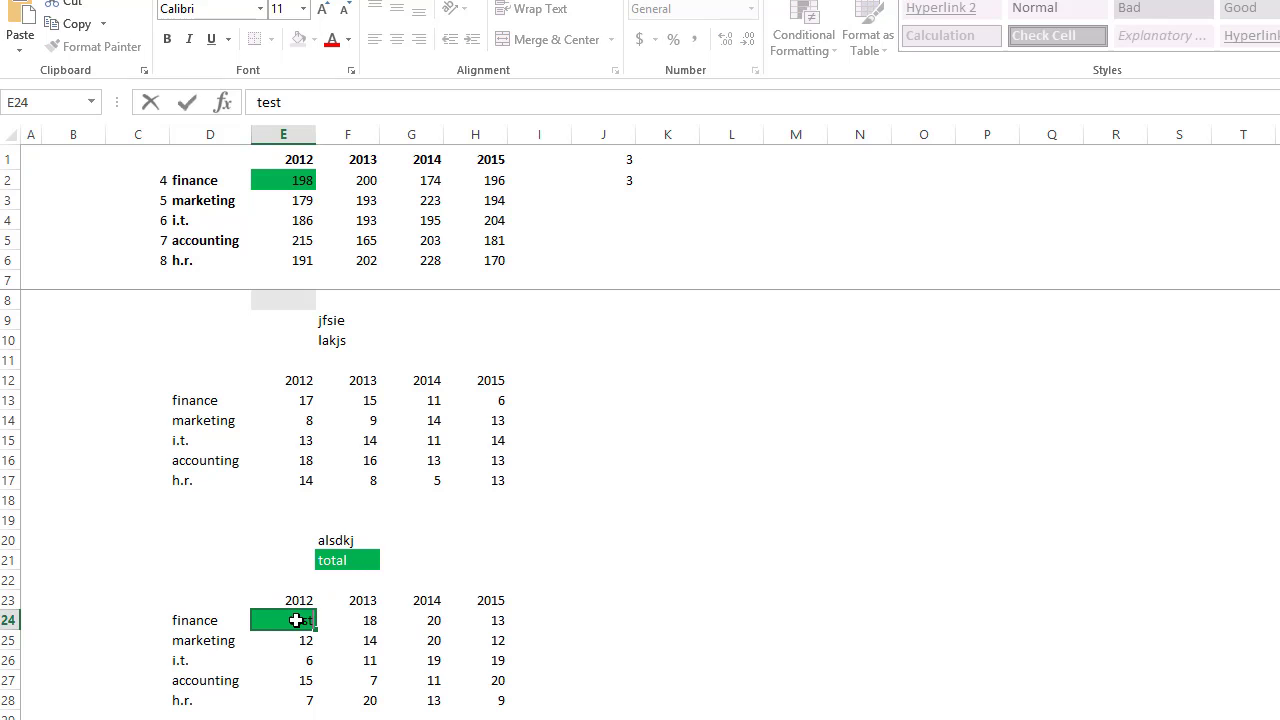
key(Return)
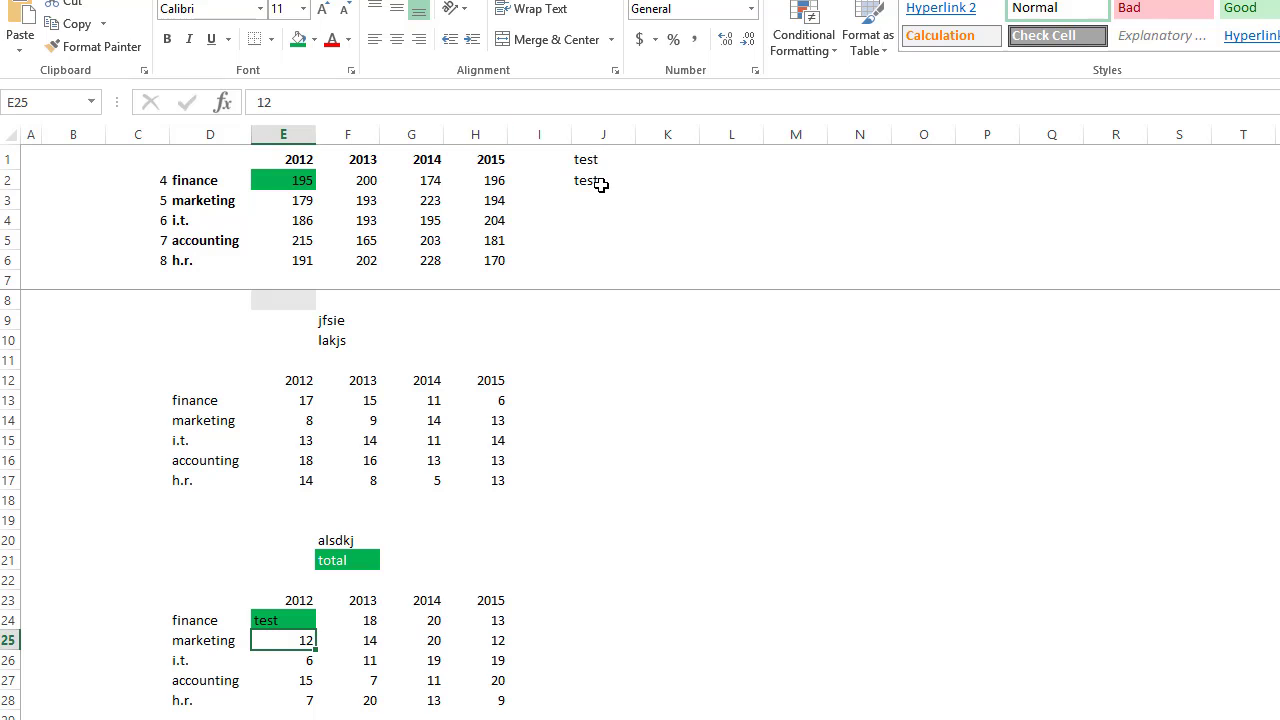
key(ctrl+z)
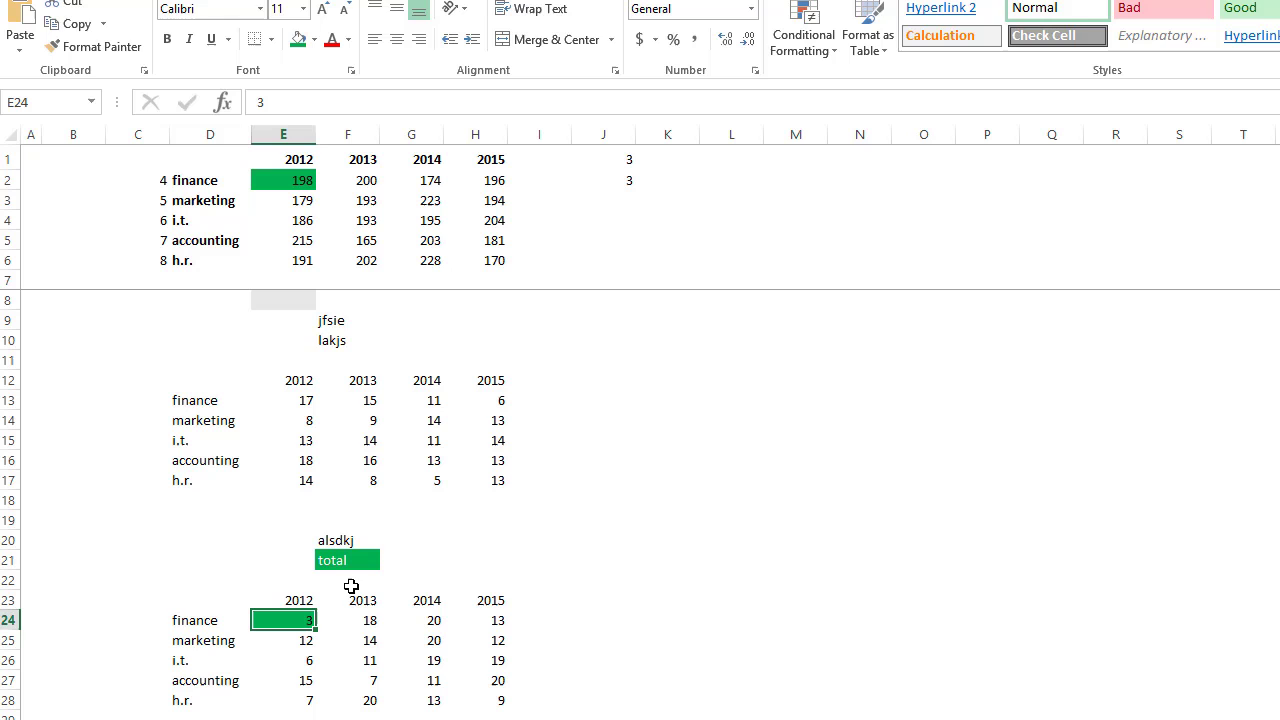
click(349, 560)
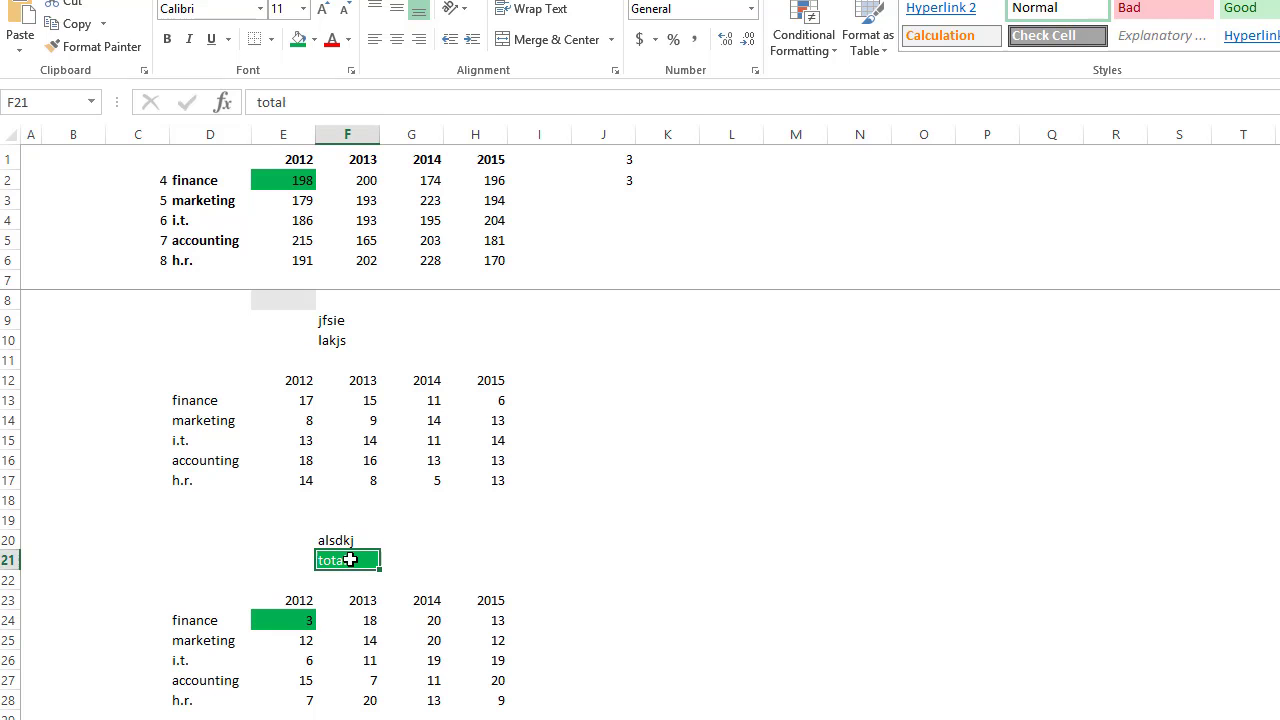
scroll(350, 560, down, 20)
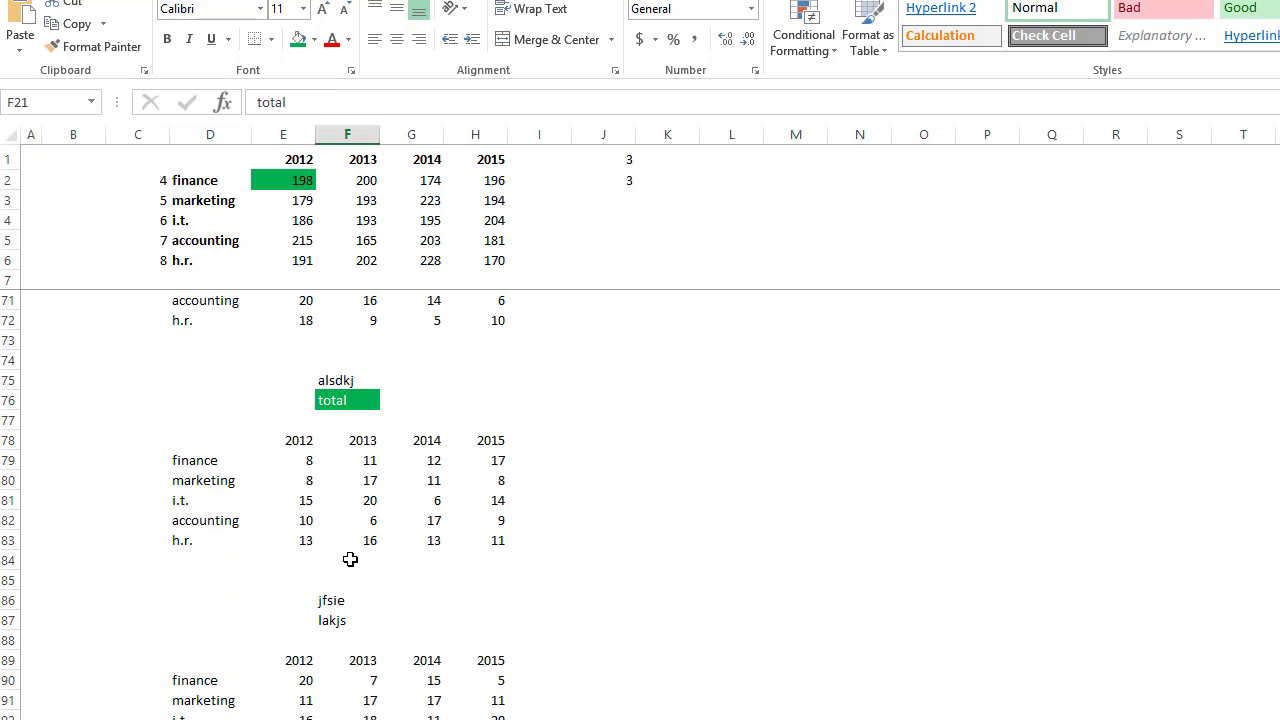
scroll(350, 560, down, 20)
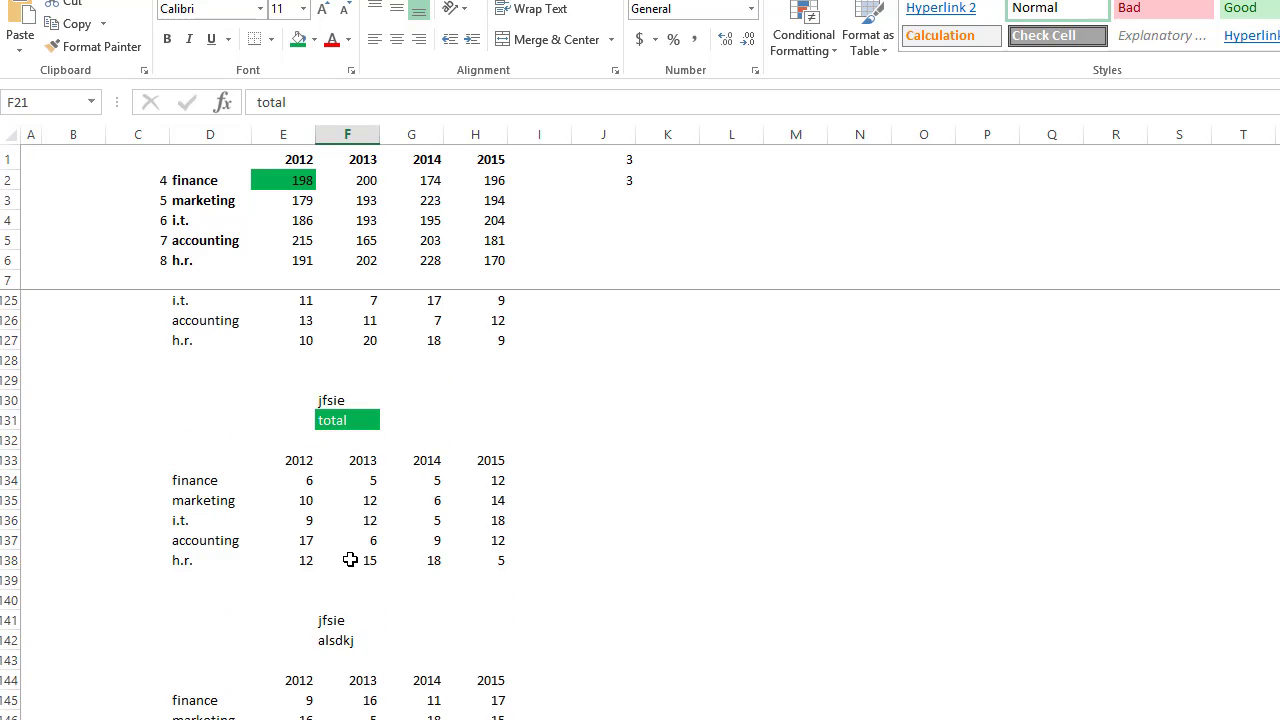
scroll(350, 560, up, 18)
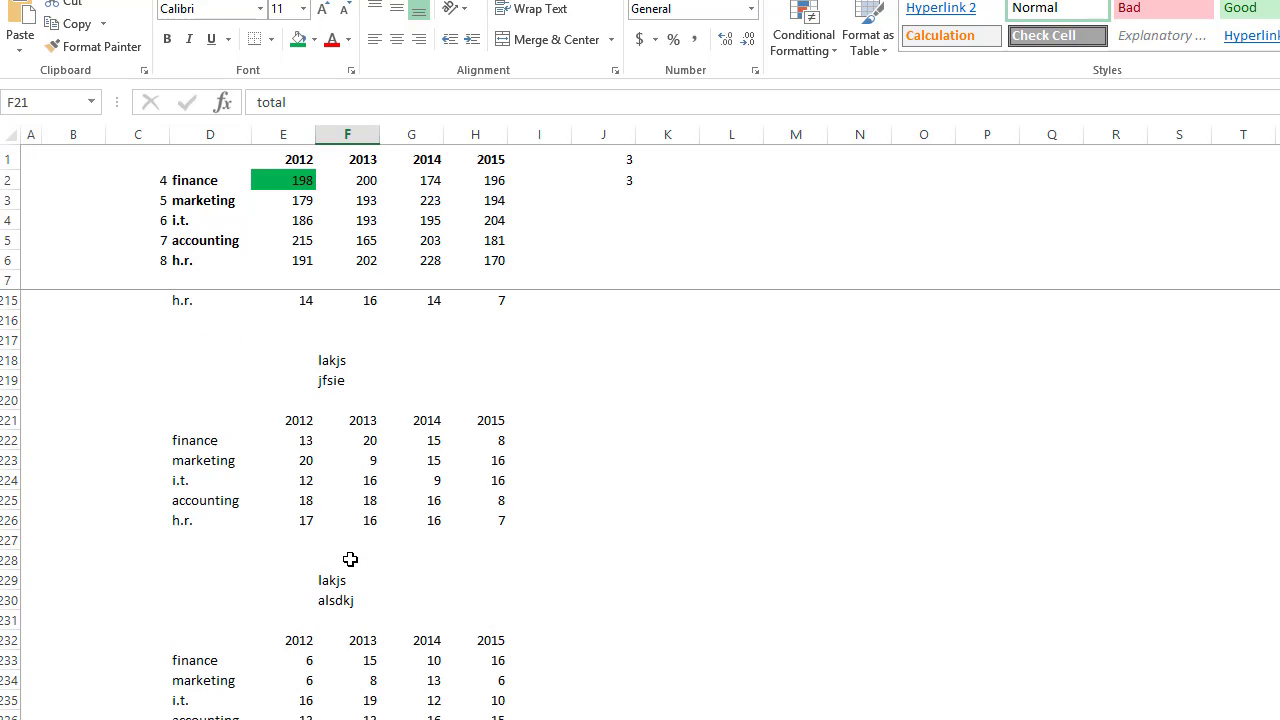
scroll(350, 560, down, 18)
scroll(350, 560, up, 20)
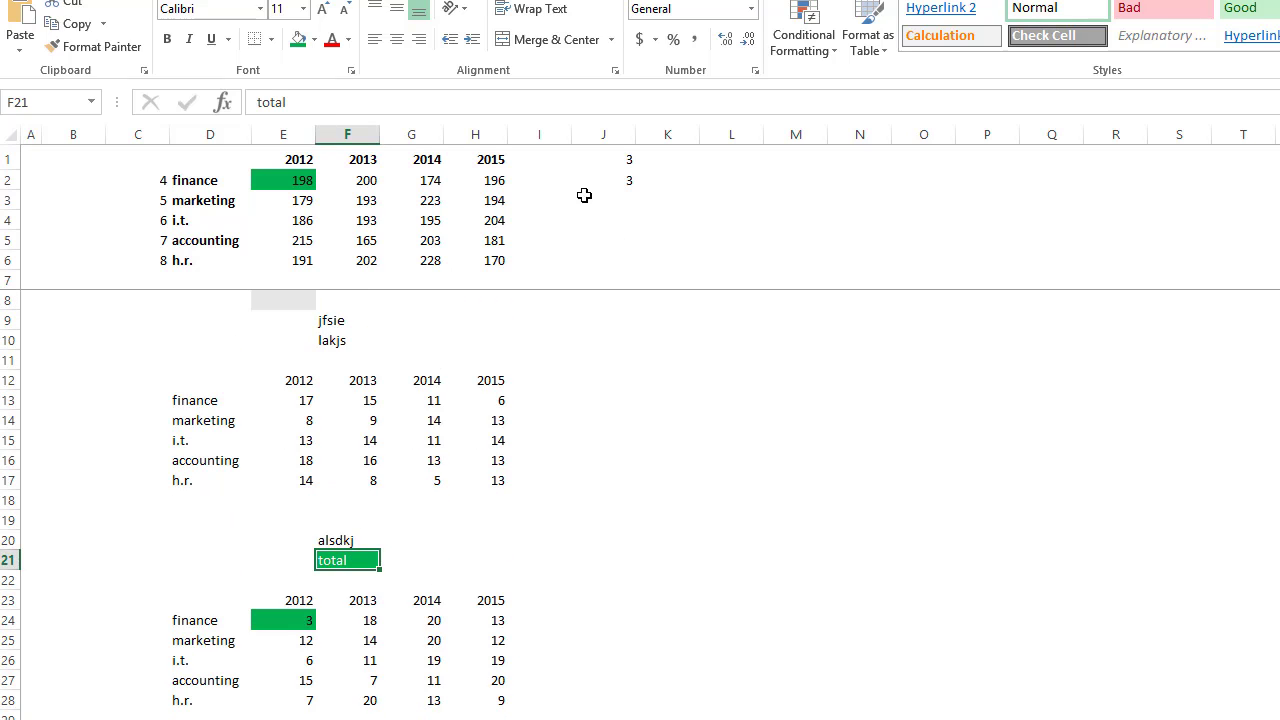
click(620, 180)
click(332, 106)
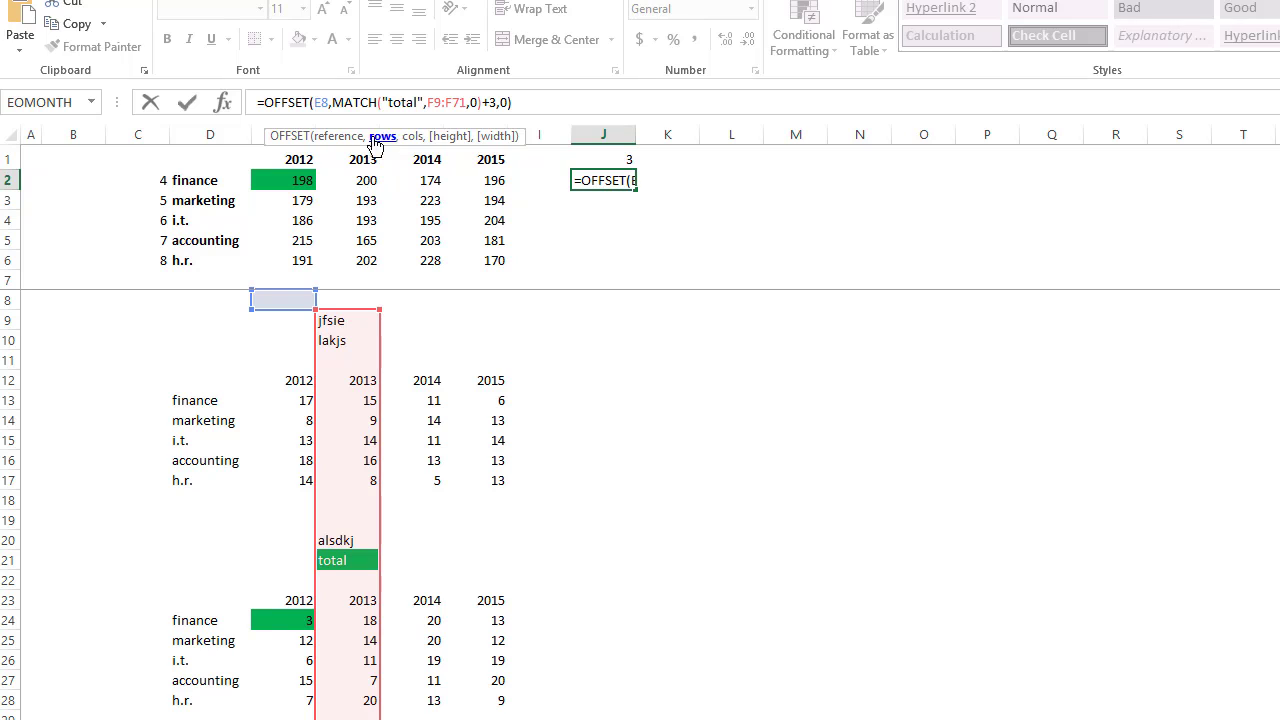
click(352, 140)
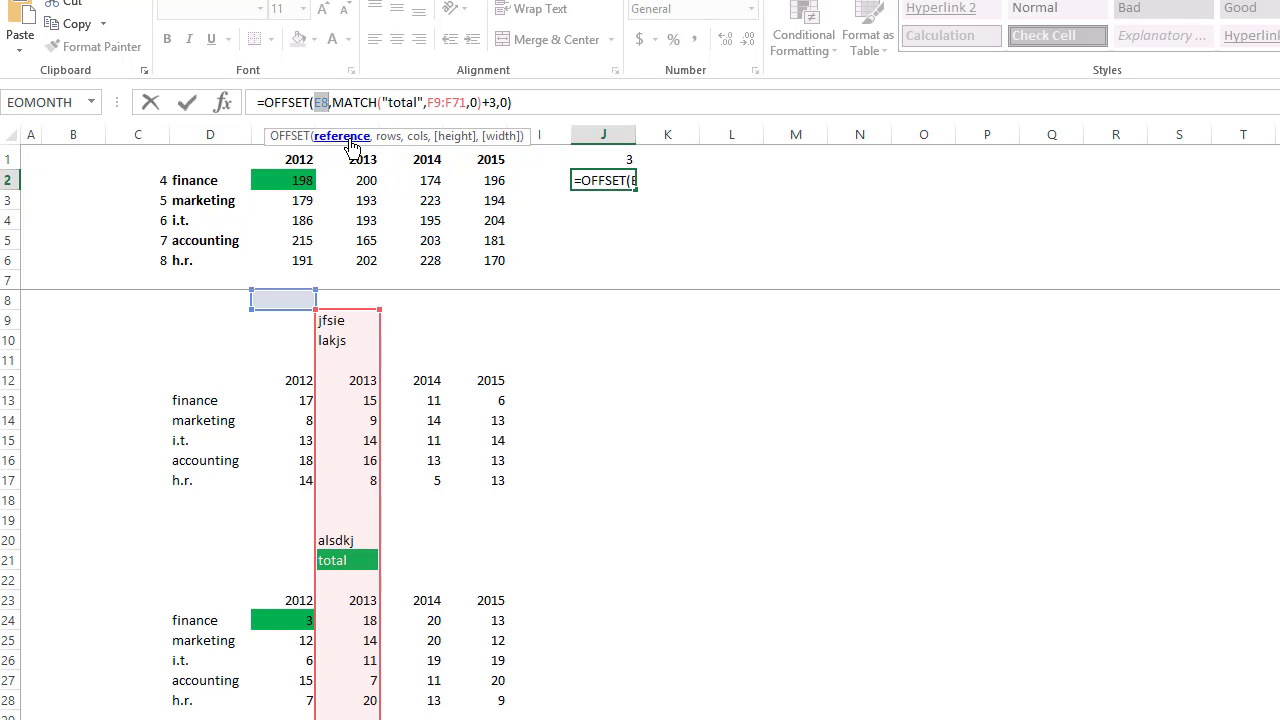
click(383, 138)
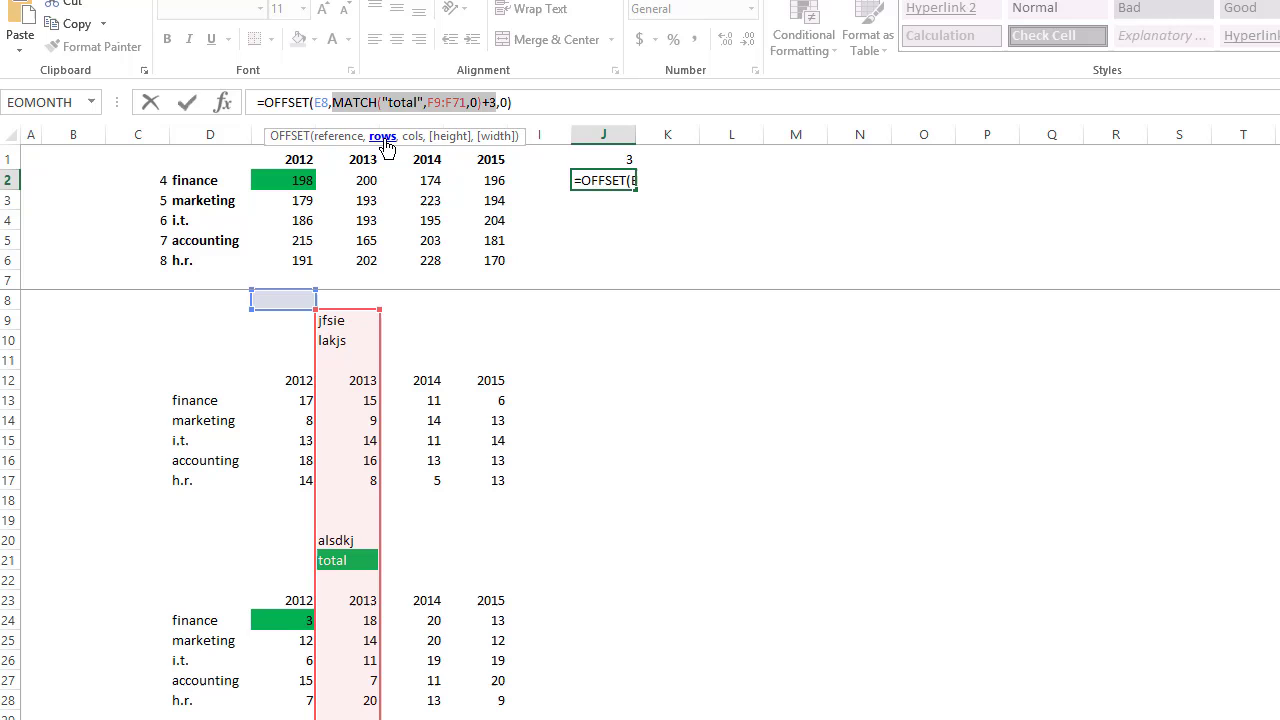
key(Escape)
click(305, 180)
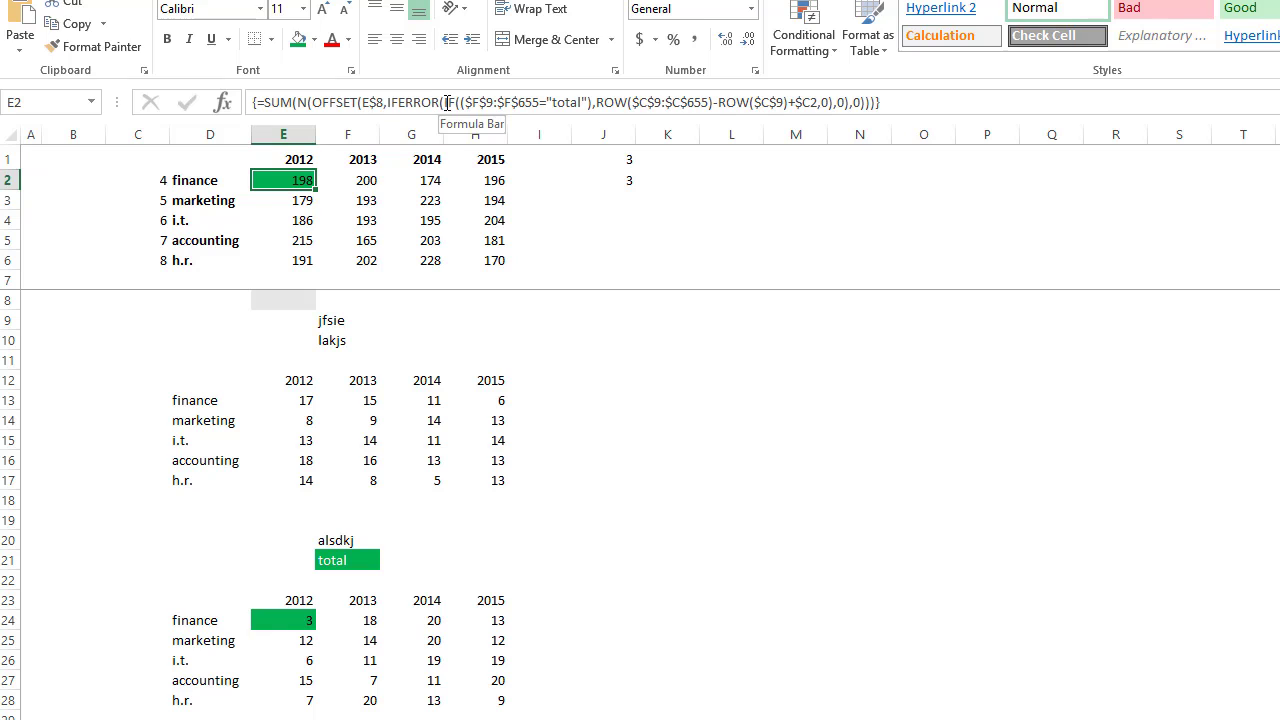
Highlight E2's OFFSET reference, rows and cols arguments, then re-confirm it as an array formula
click(381, 106)
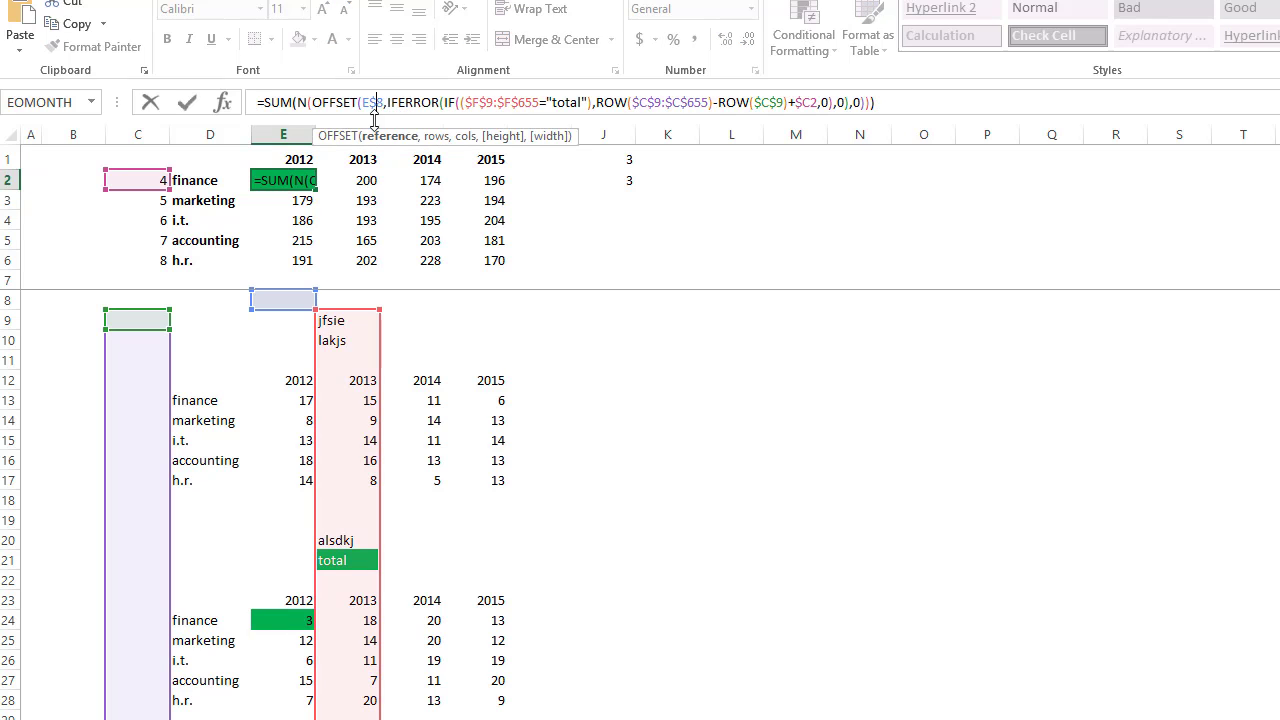
click(380, 136)
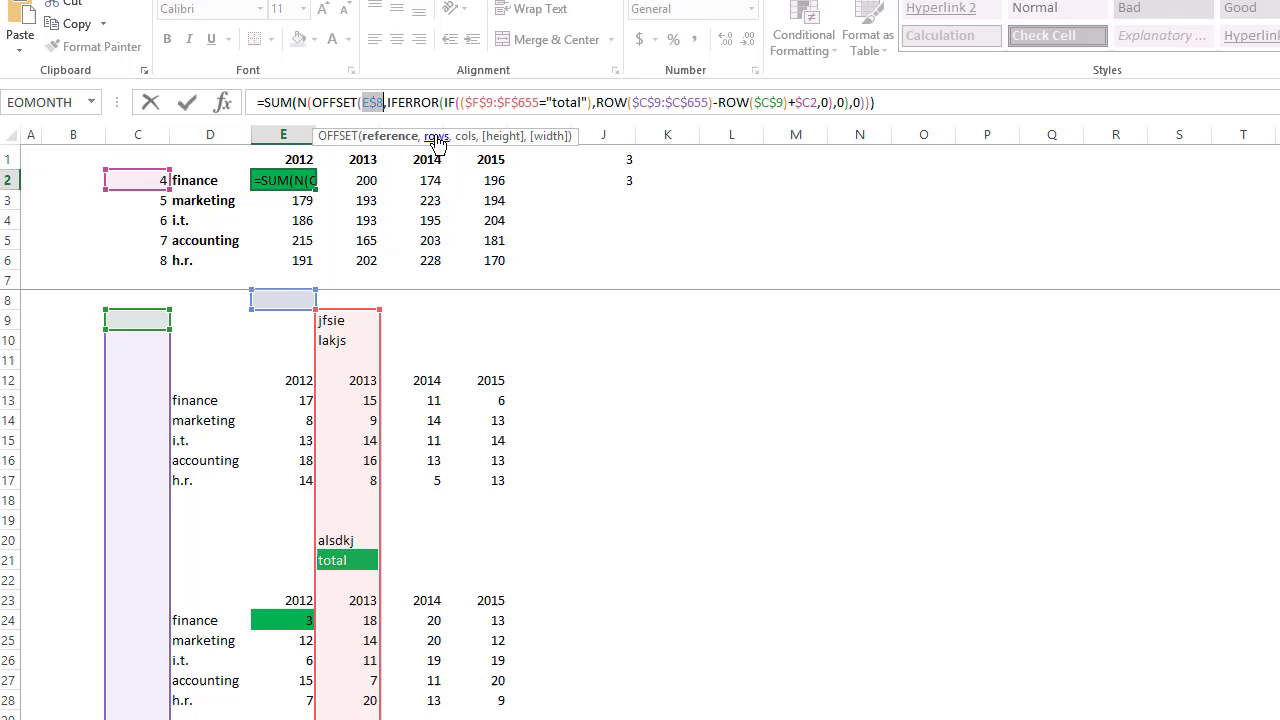
click(436, 136)
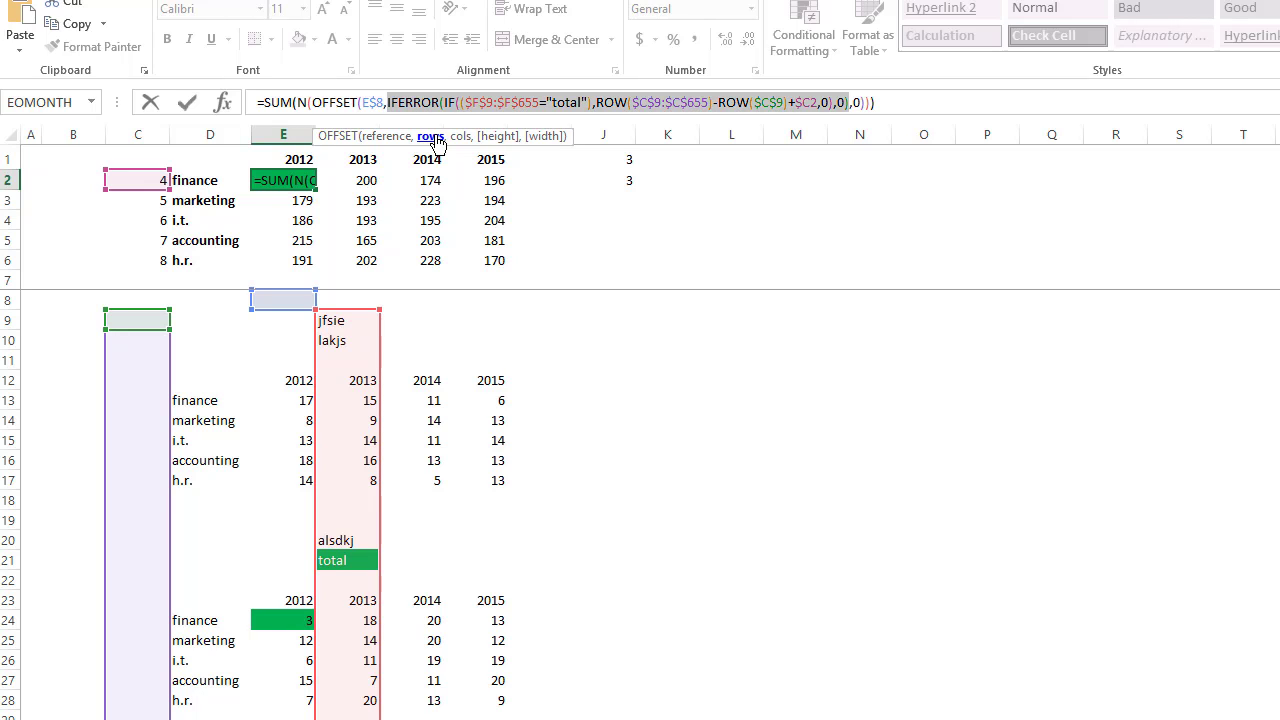
click(457, 137)
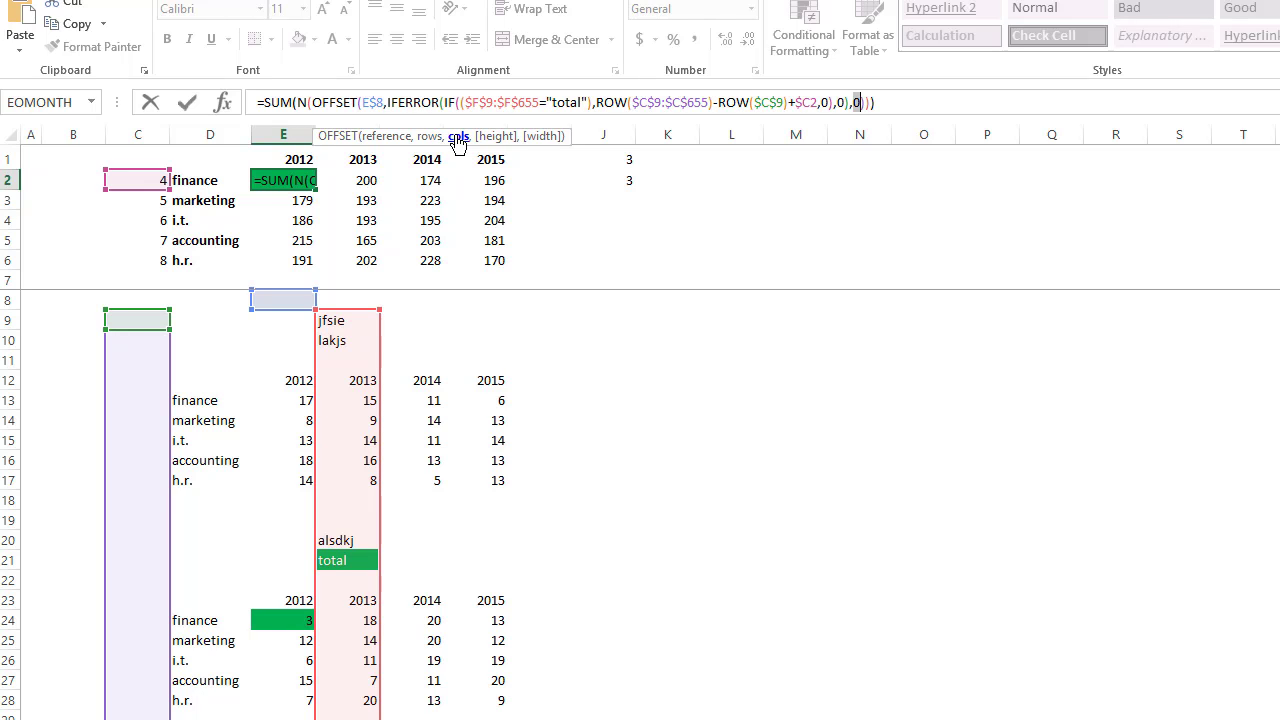
key(ctrl+shift+Return)
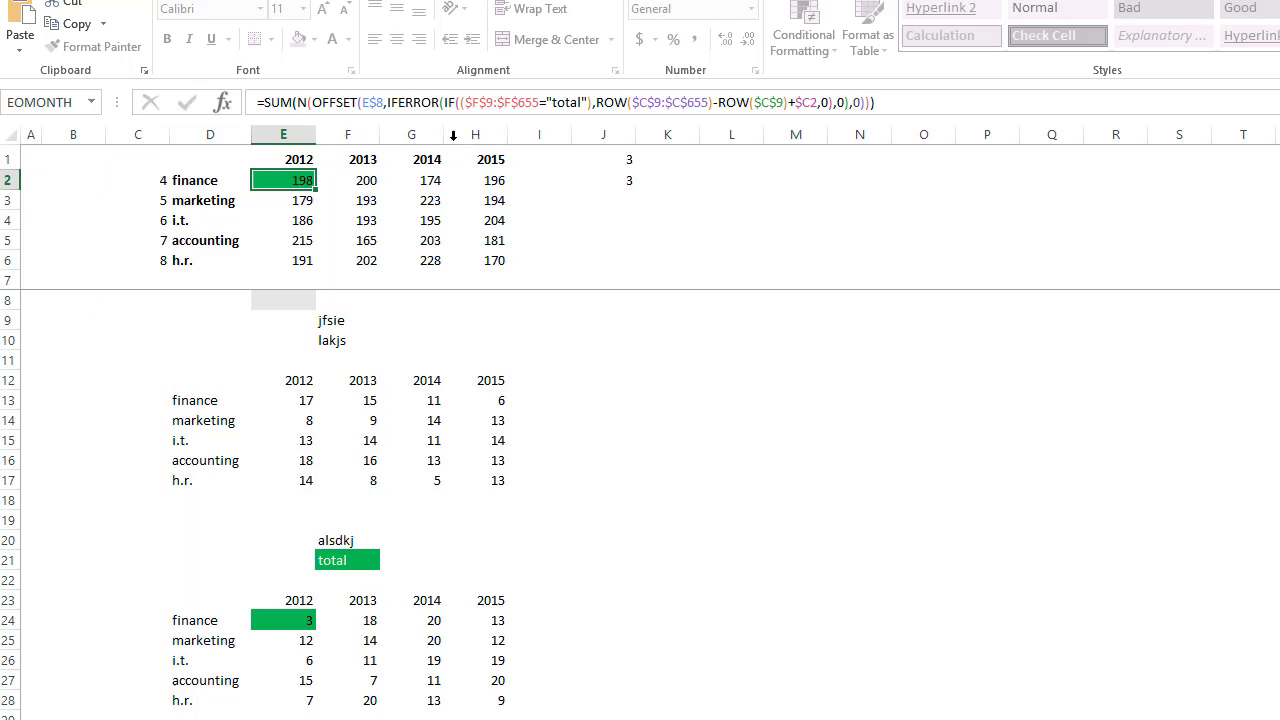
Compare the array formulas across row 2 for the 2013, 2014 and 2015 finance totals
key(Right)
key(Right)
key(Right)
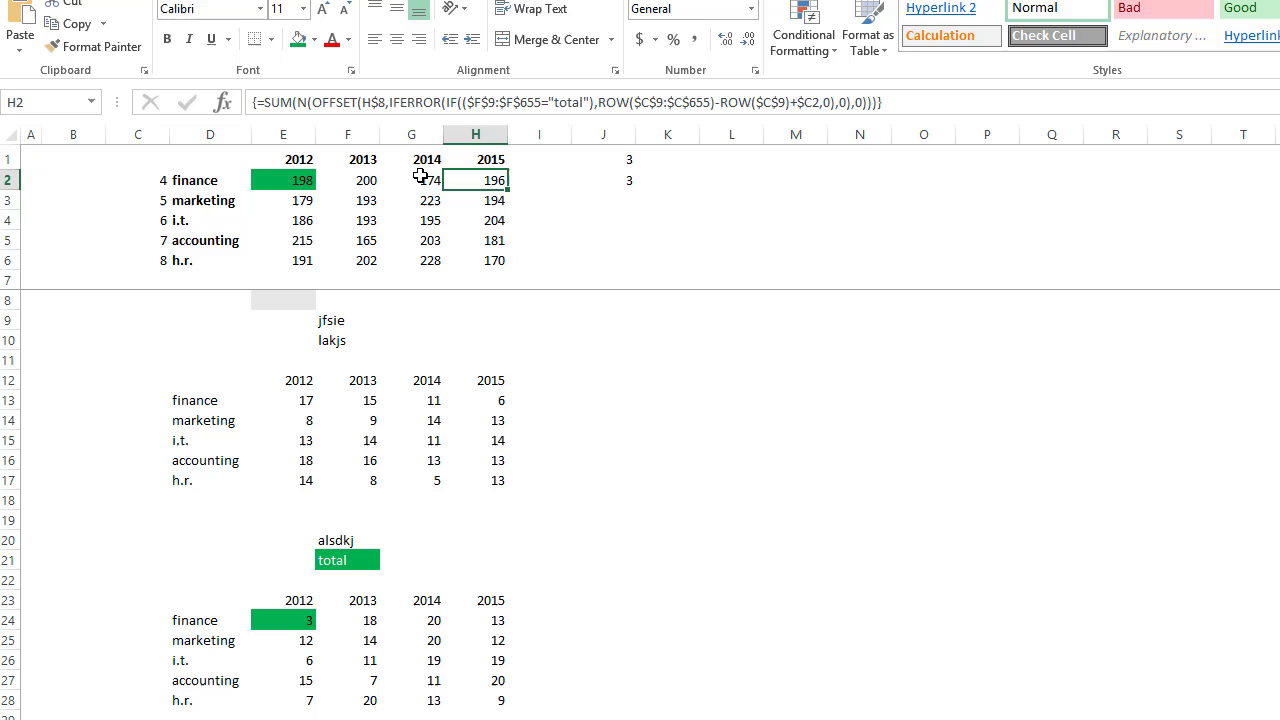
key(Left)
key(Left)
key(Left)
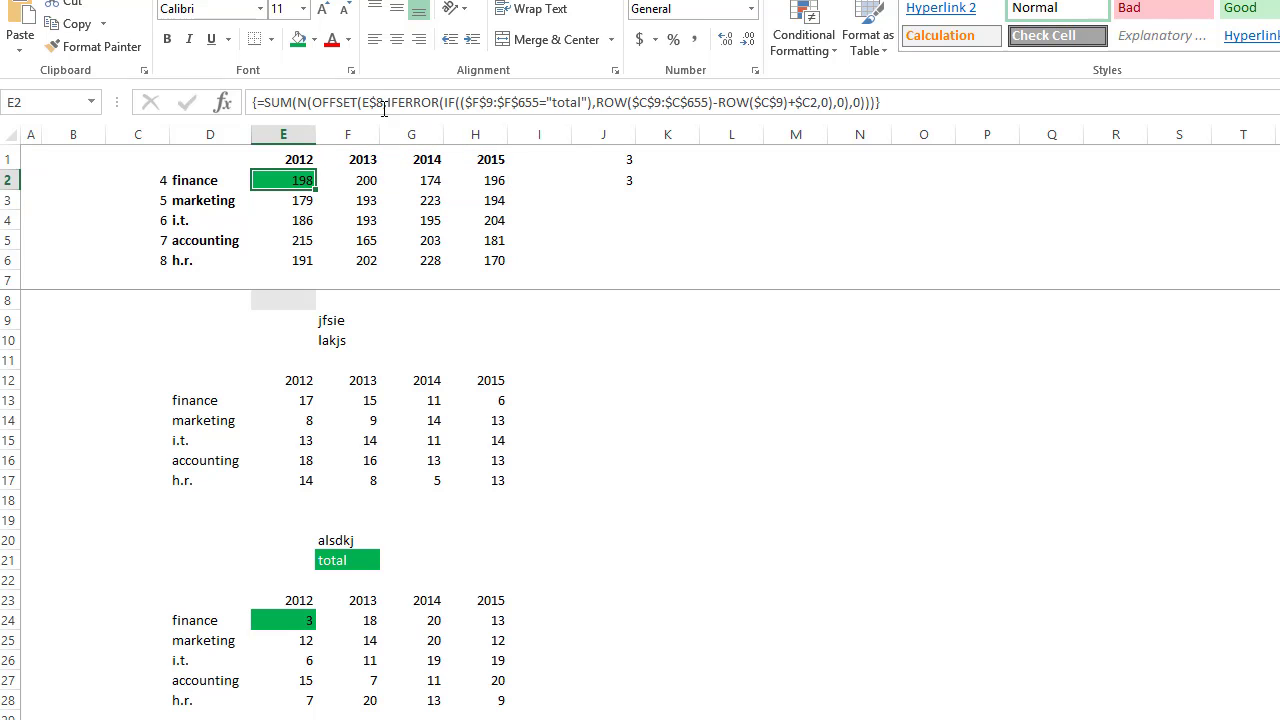
key(F2)
key(Escape)
key(Right)
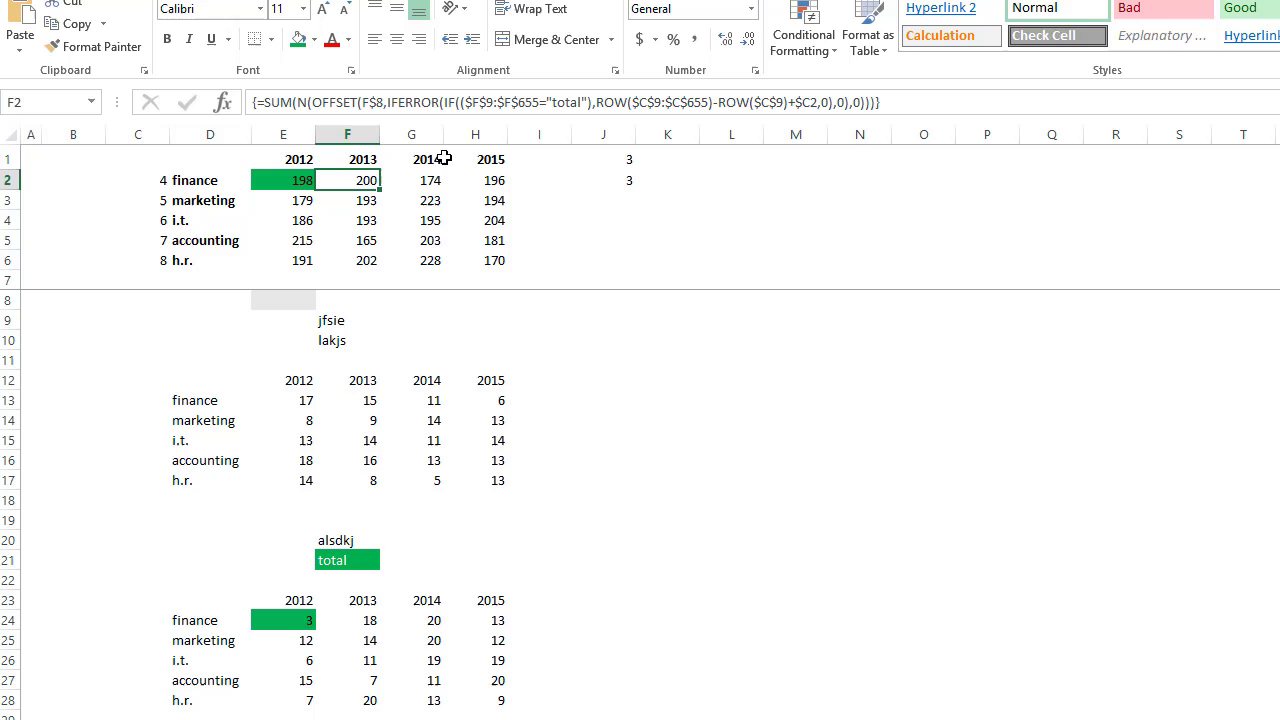
click(370, 102)
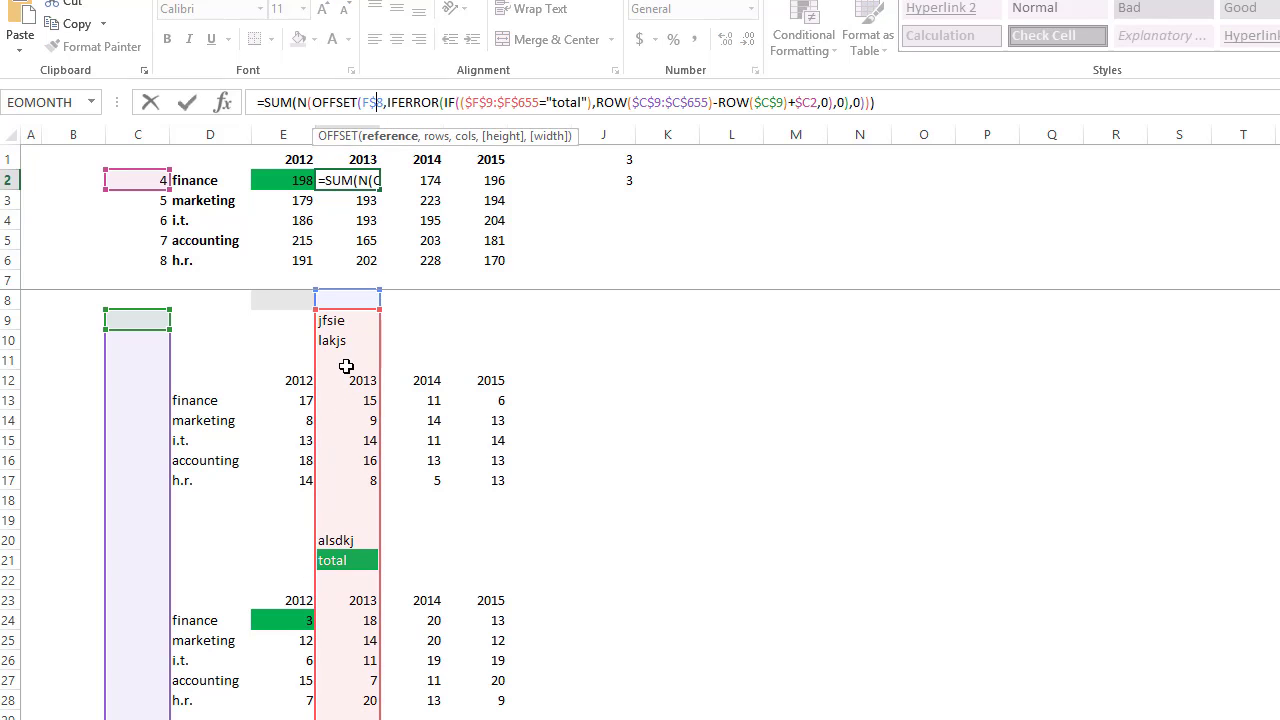
key(Escape)
click(432, 184)
click(484, 180)
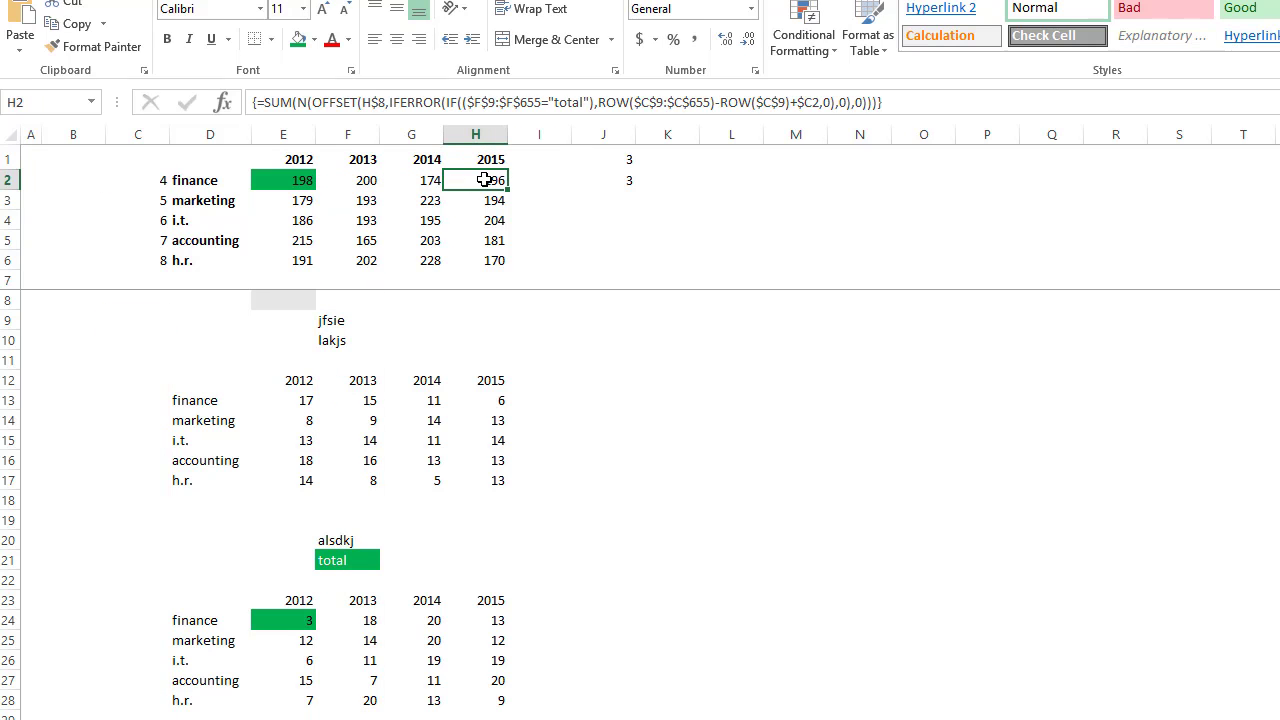
click(294, 180)
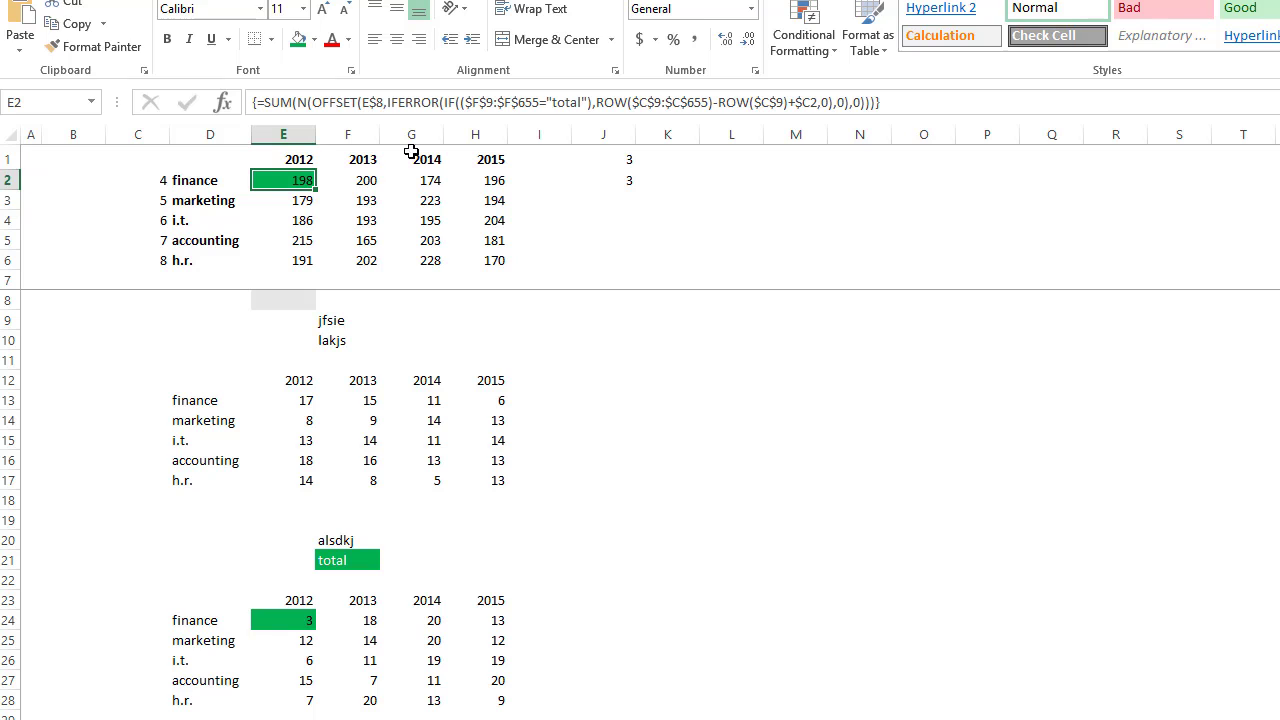
In E2's formula, highlight E$8, the IFERROR rows expression, the IF test and its value_if_true
click(370, 102)
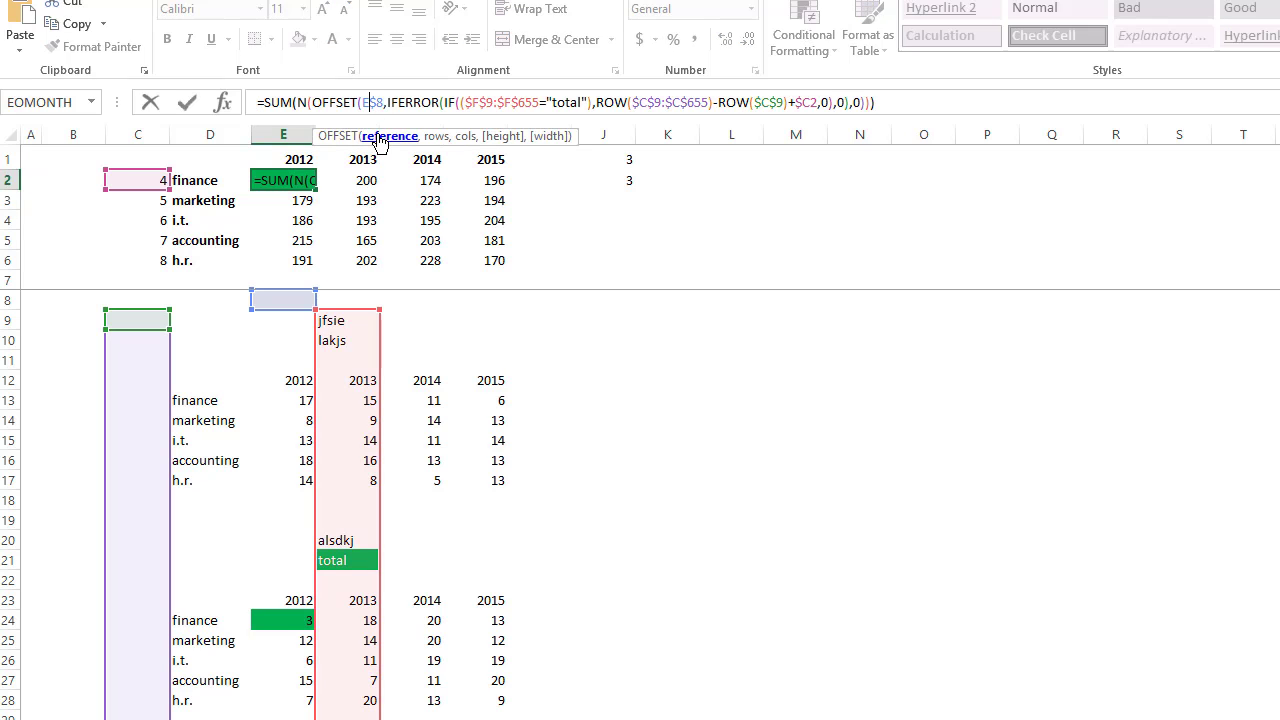
click(379, 140)
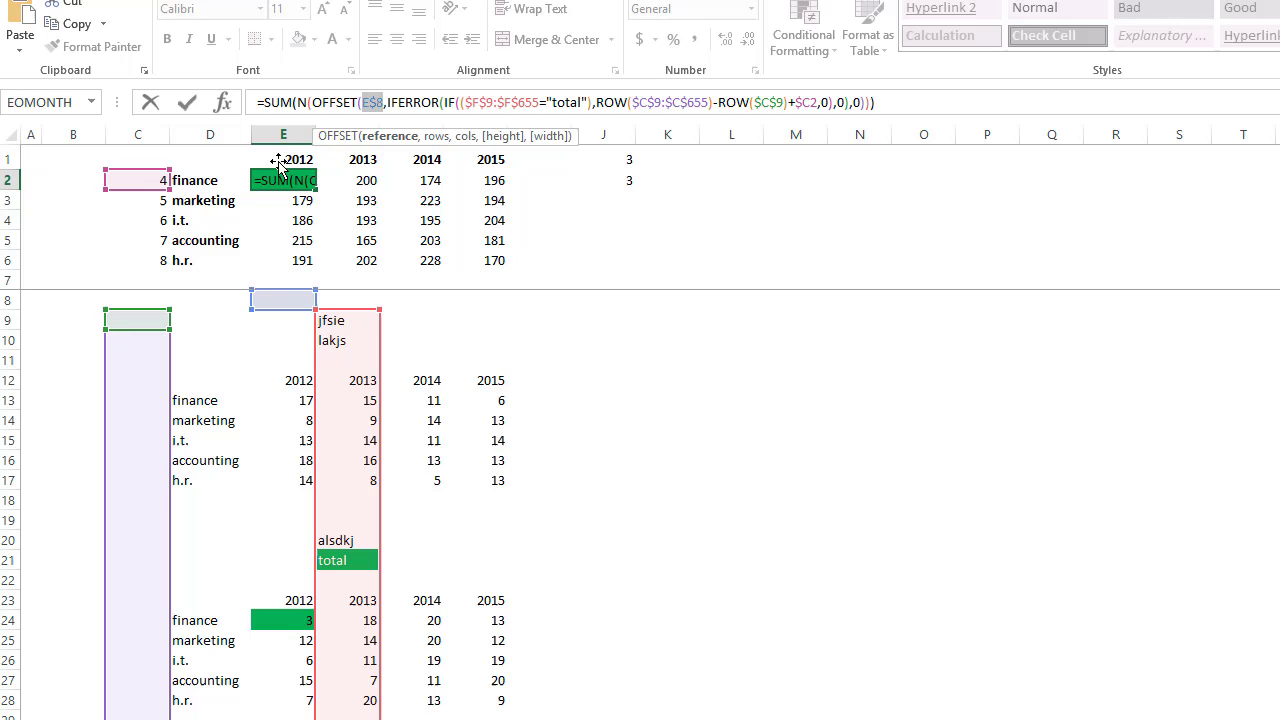
click(431, 140)
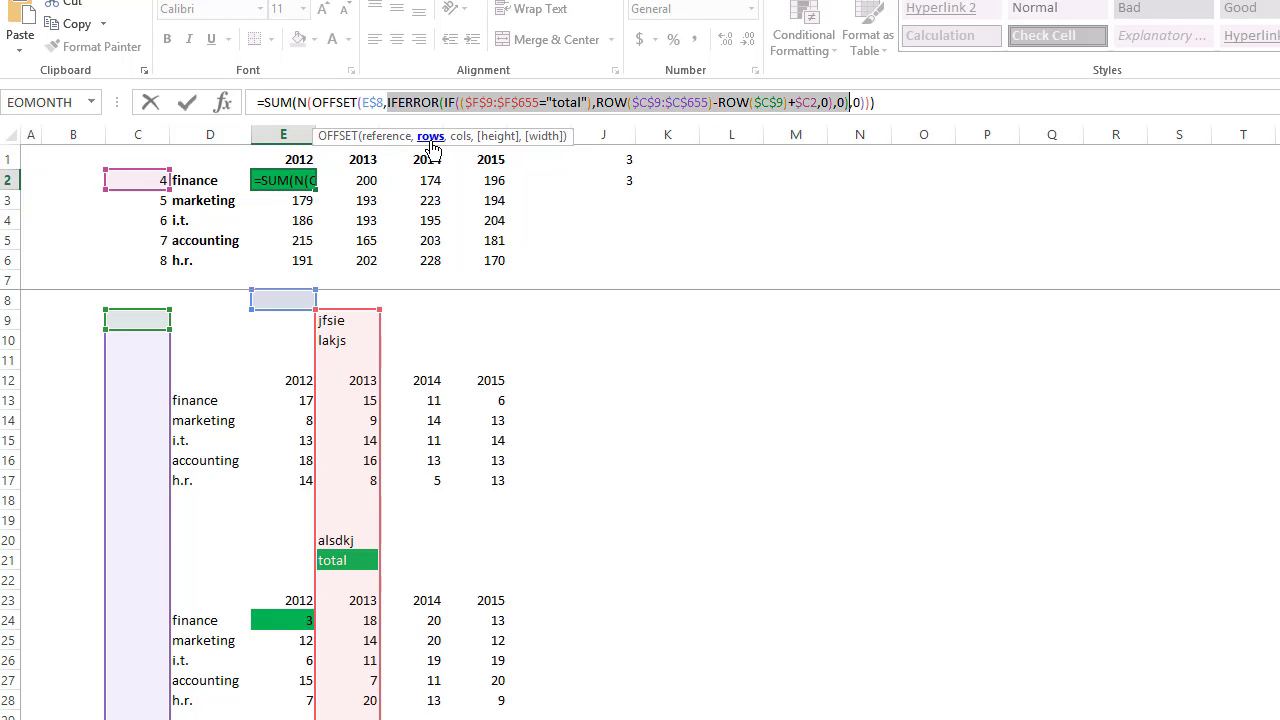
click(468, 105)
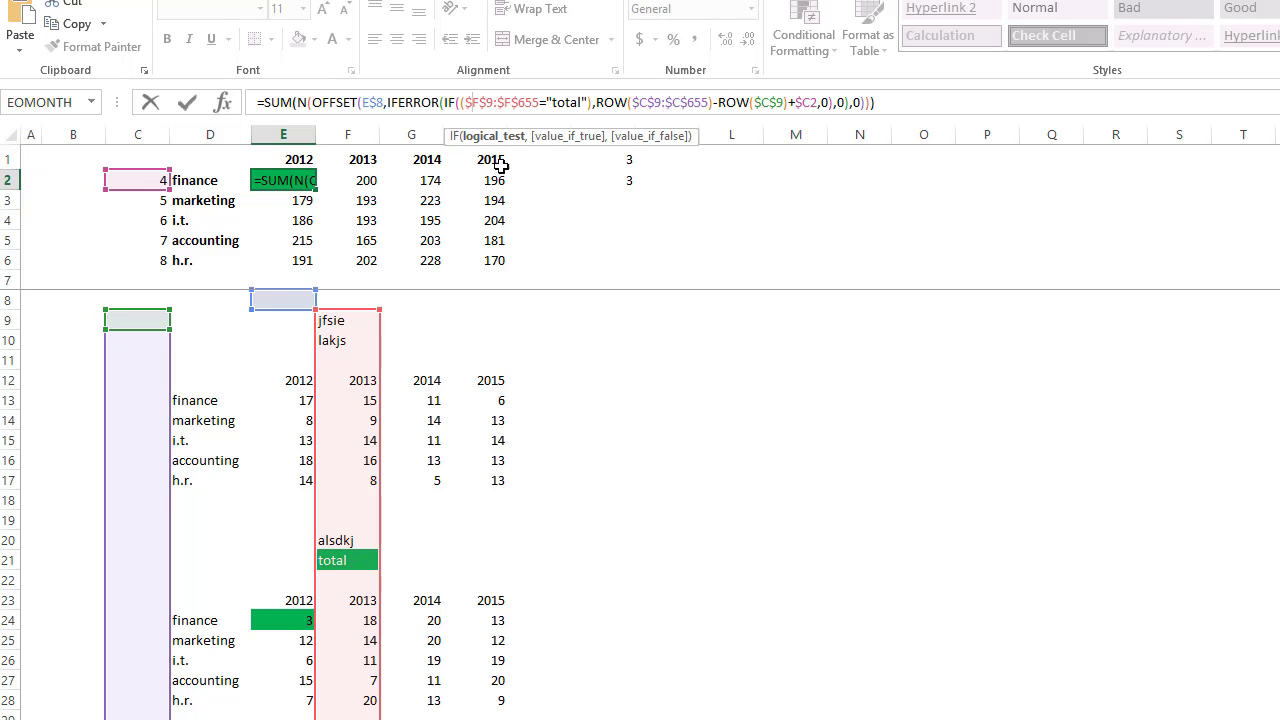
click(572, 137)
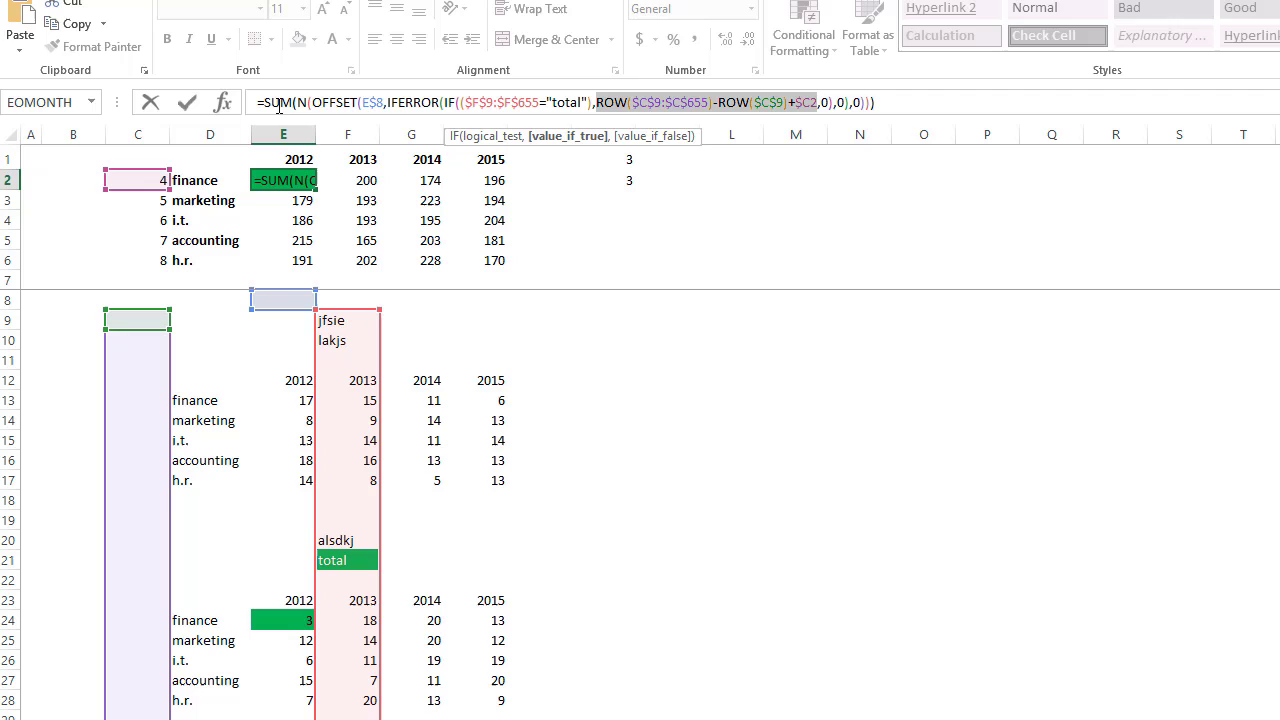
click(389, 104)
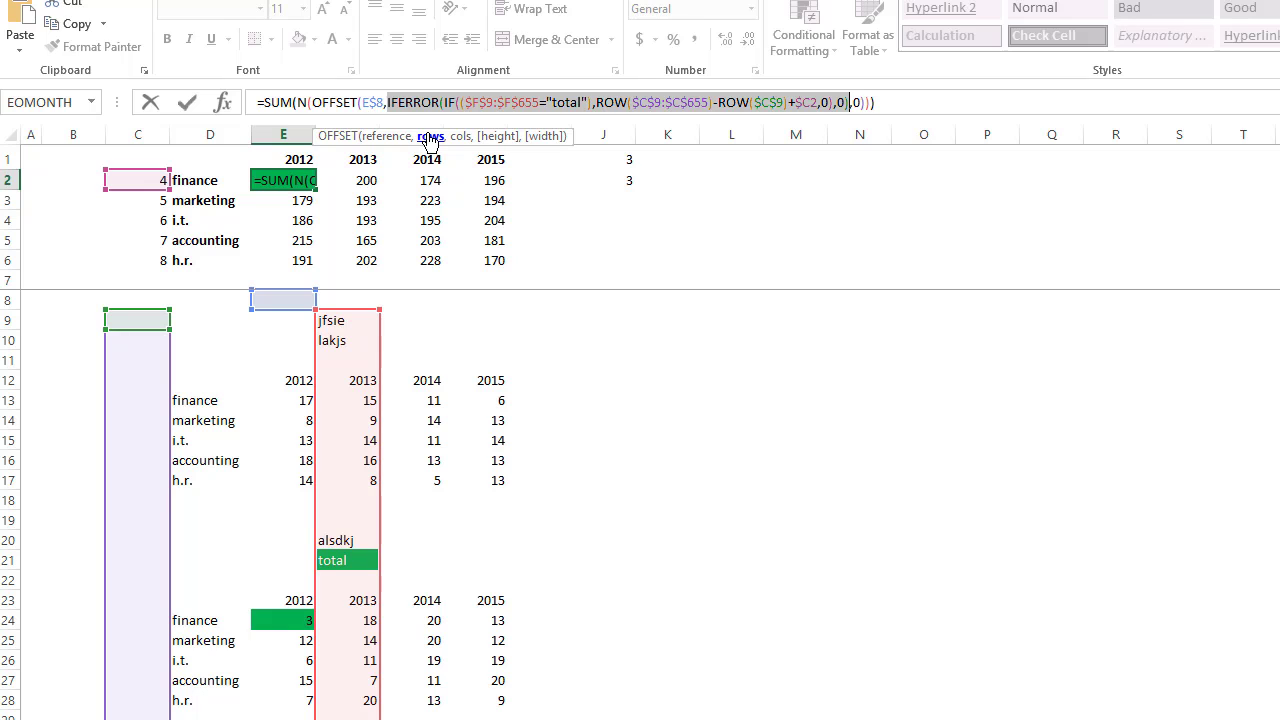
Evaluate the IFERROR expression with F9 and enlarge the formula bar to show the offset array
key(F9)
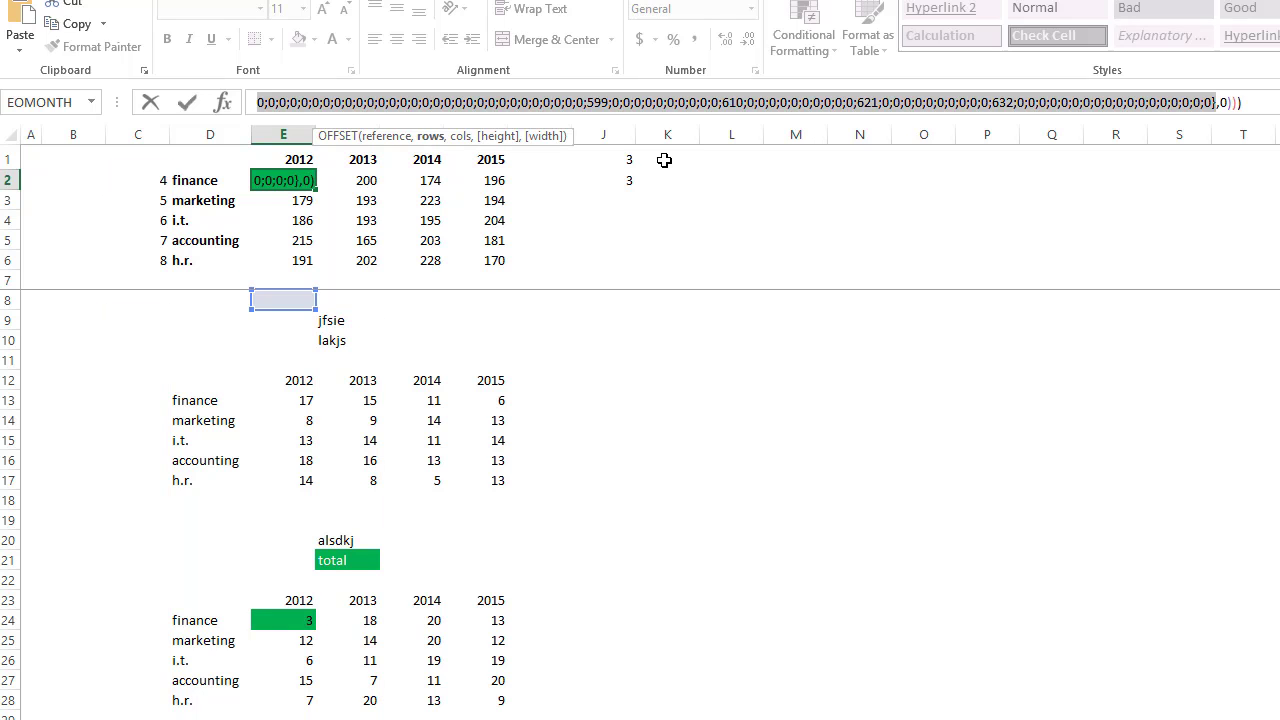
drag(669, 118, 660, 163)
Paste the evaluated array into Notepad and replace every '0;' with nothing
key(Escape)
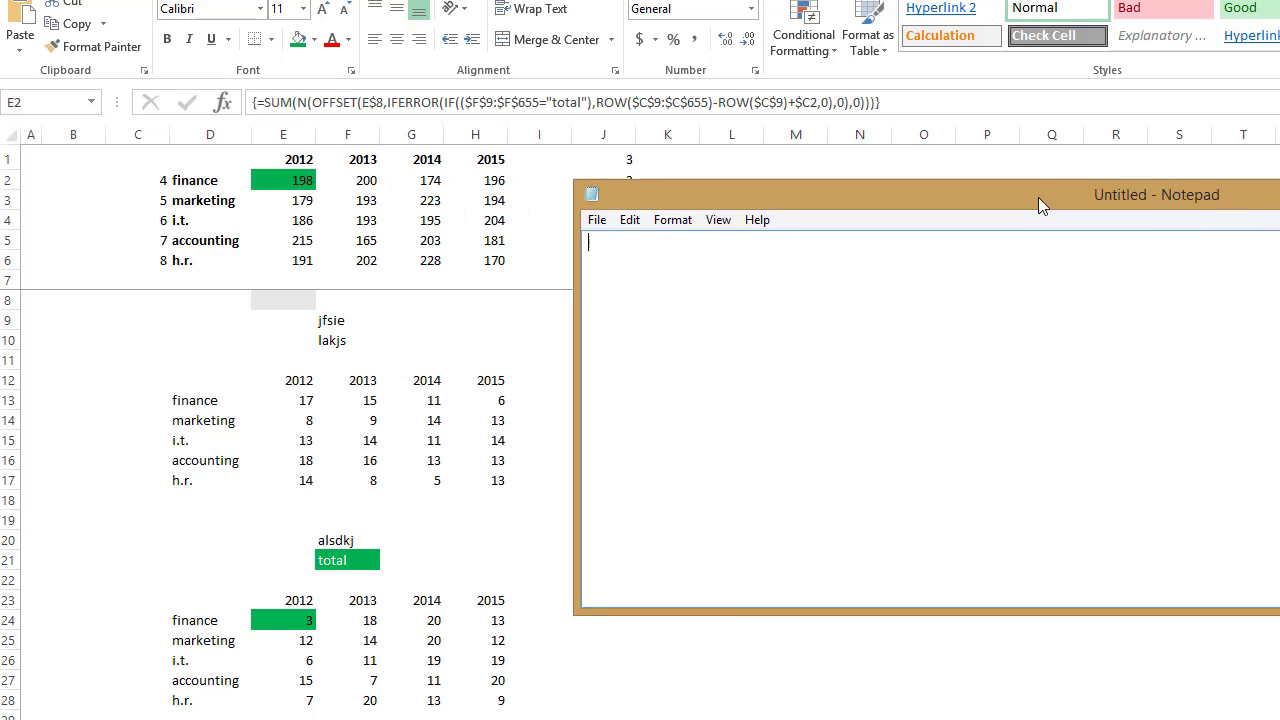
key(ctrl+v)
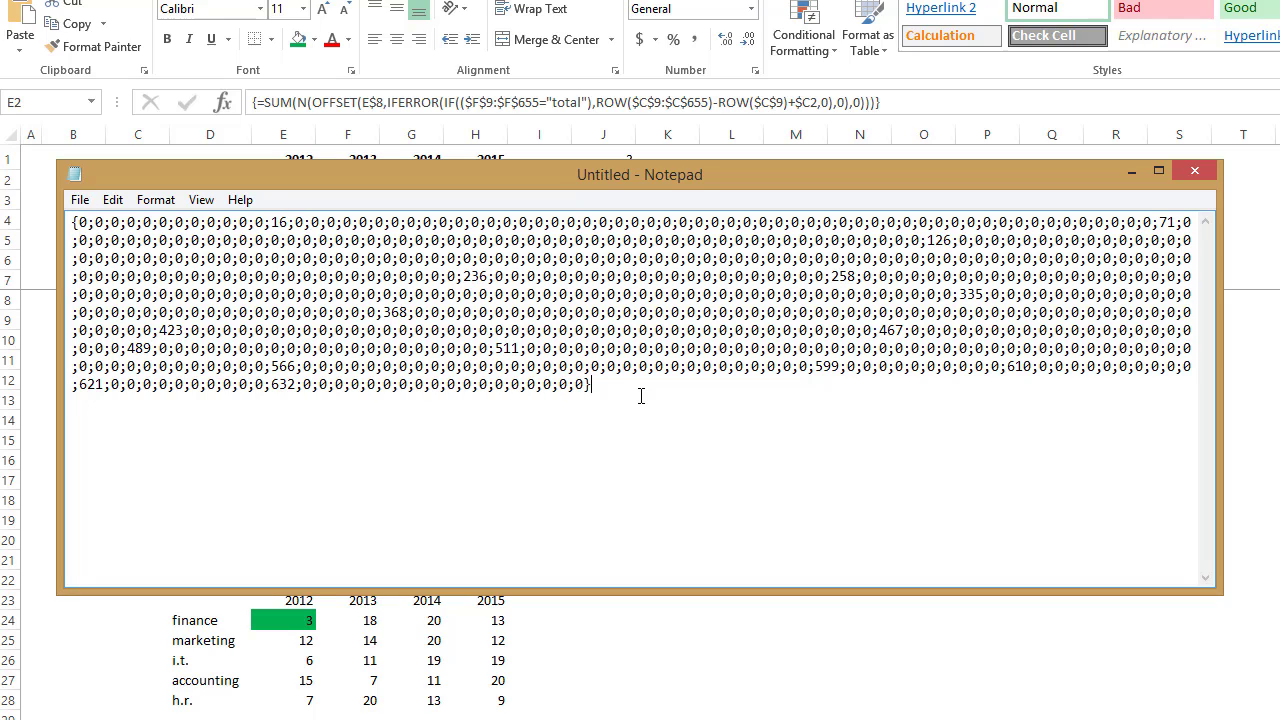
key(ctrl+a)
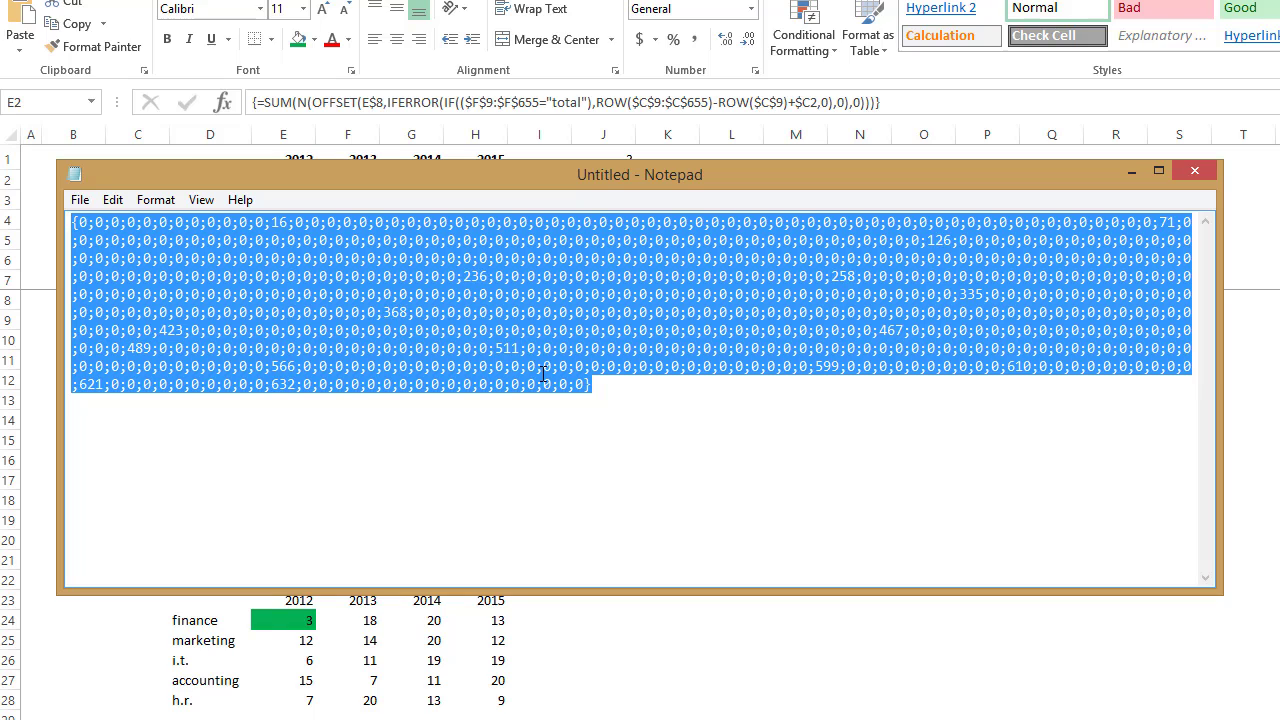
key(ctrl+h)
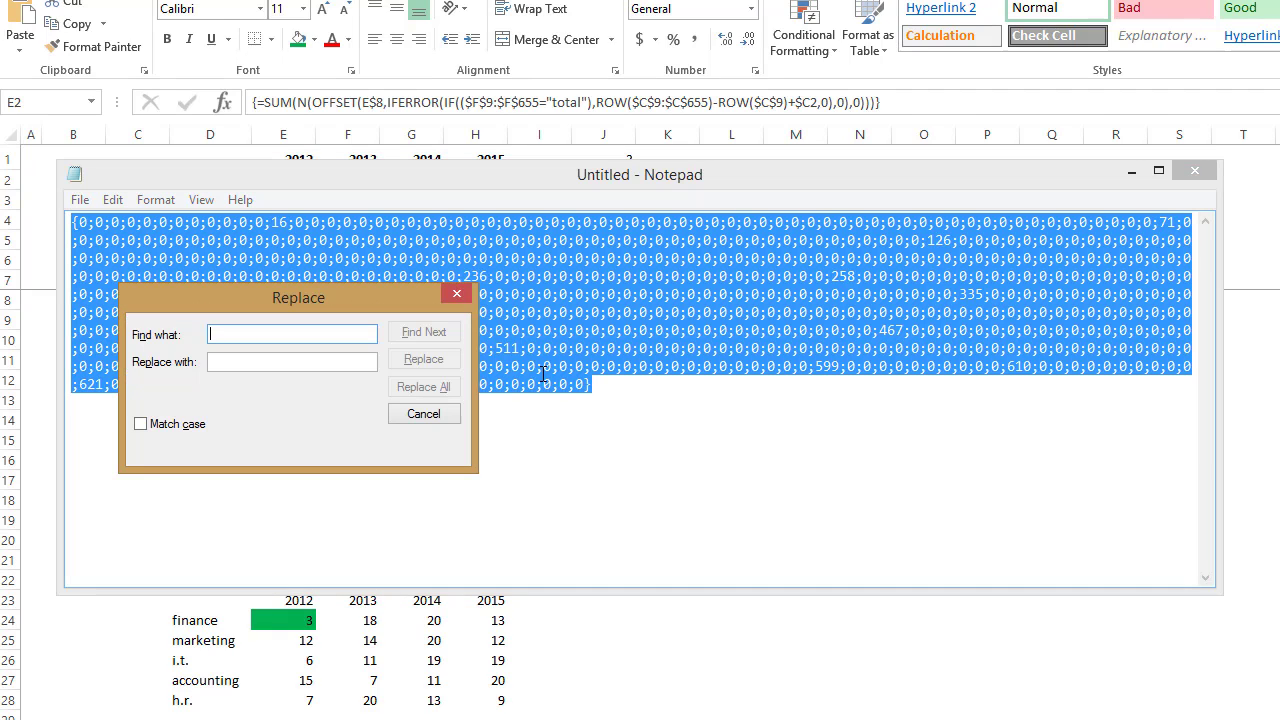
text(0)
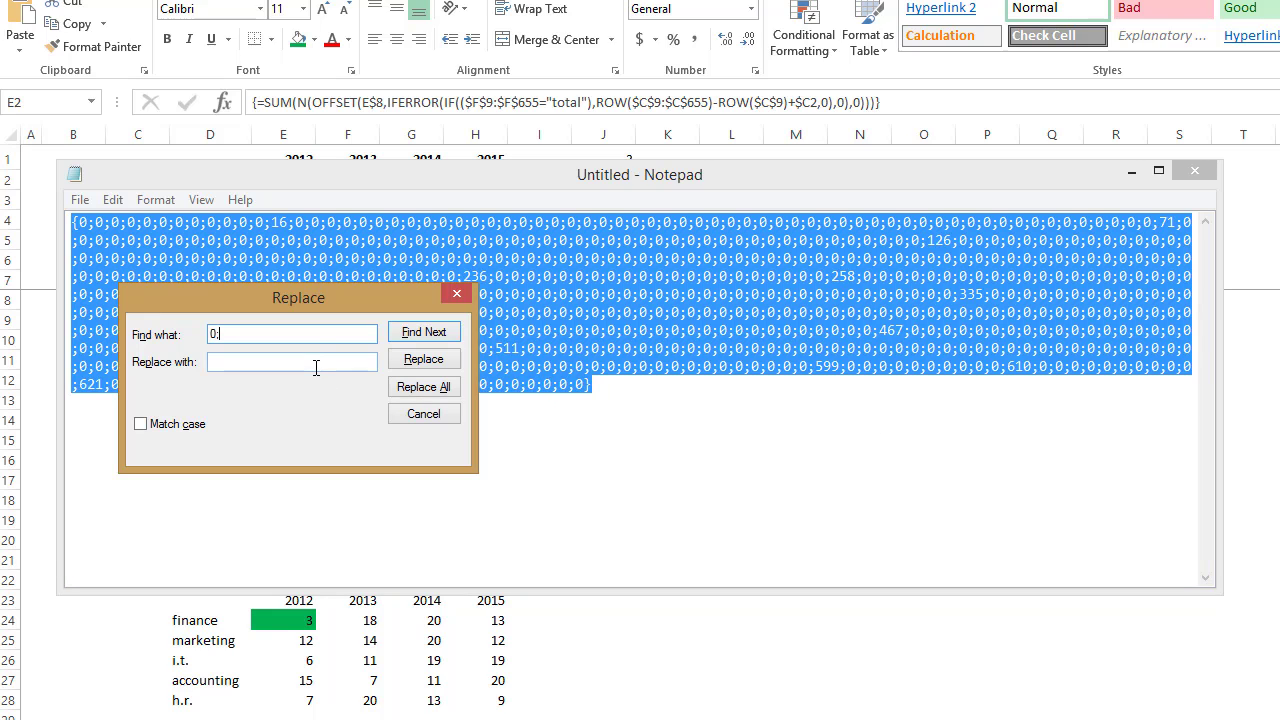
text(;)
click(423, 387)
click(424, 413)
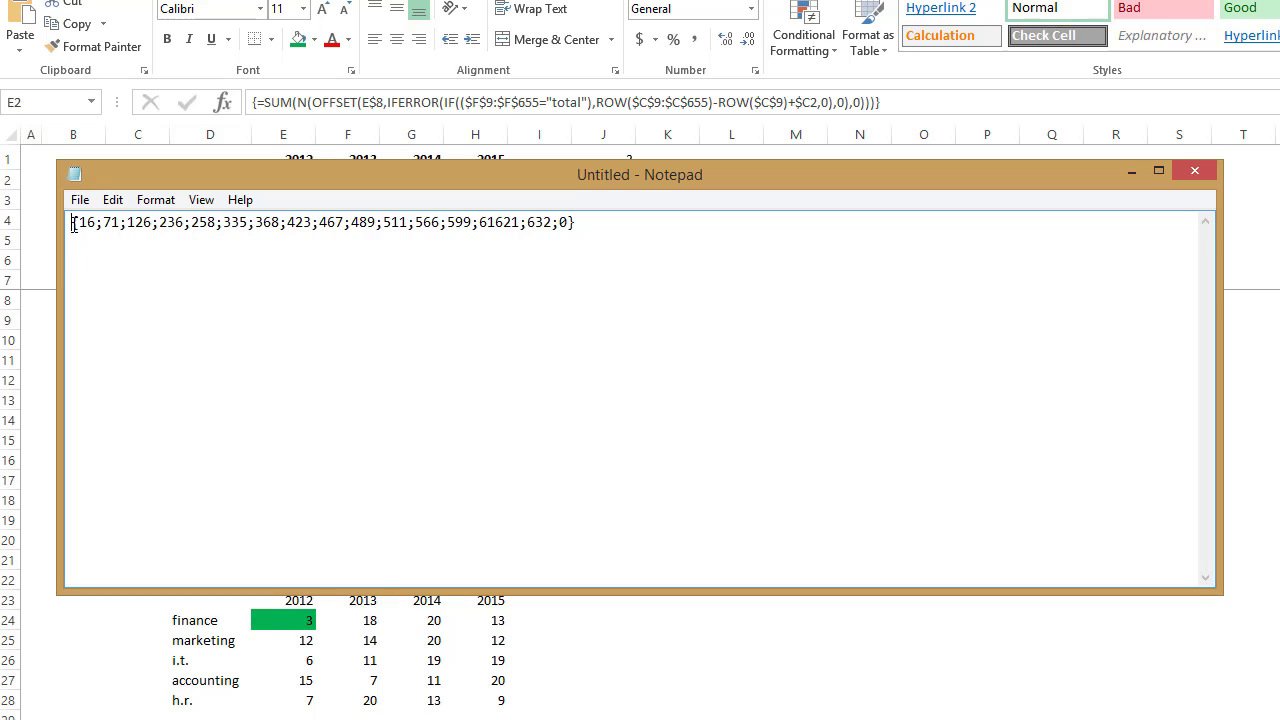
Highlight the remaining row offsets starting at 16, then minimize Notepad
drag(79, 222, 152, 224)
click(129, 224)
click(1131, 172)
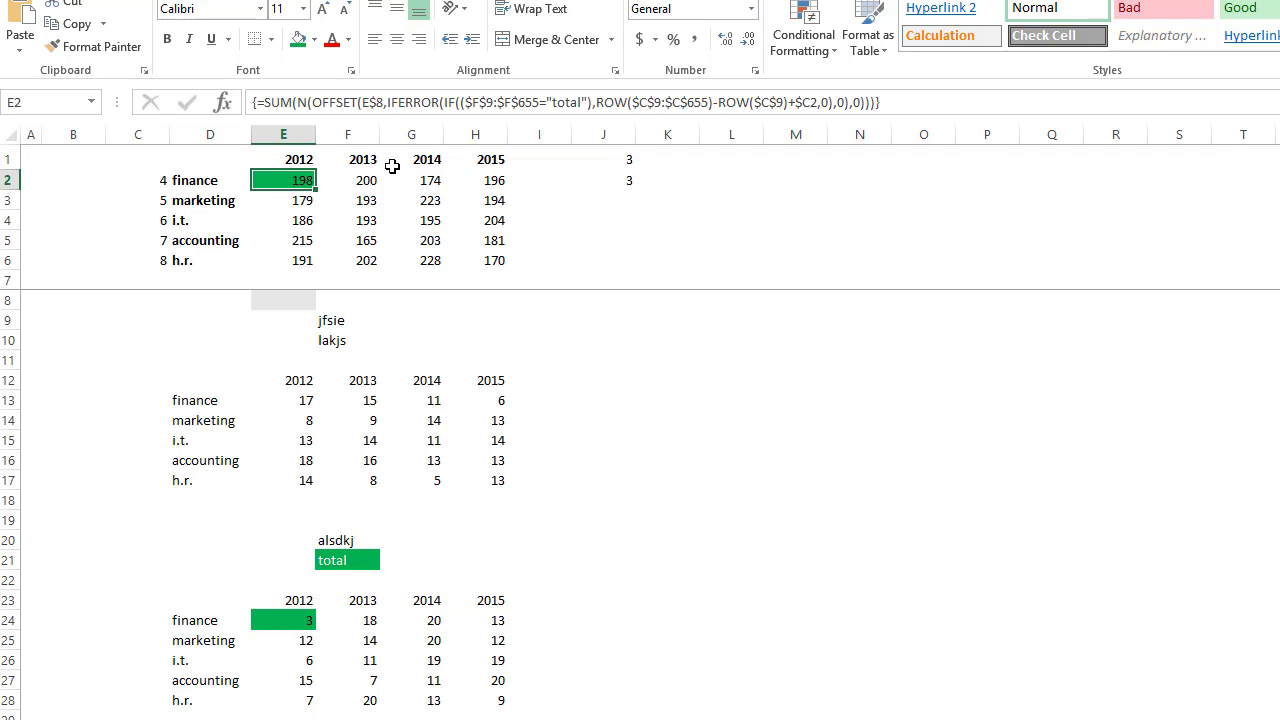
click(312, 103)
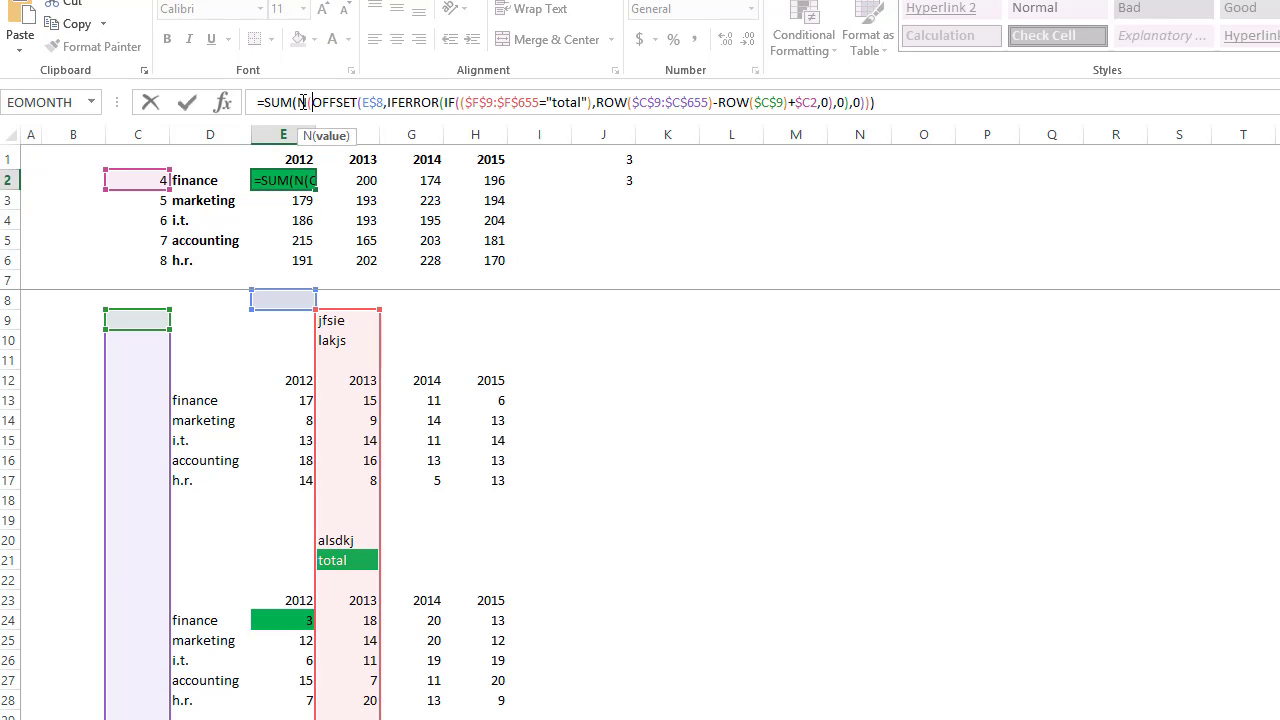
key(Left)
key(Left)
click(321, 137)
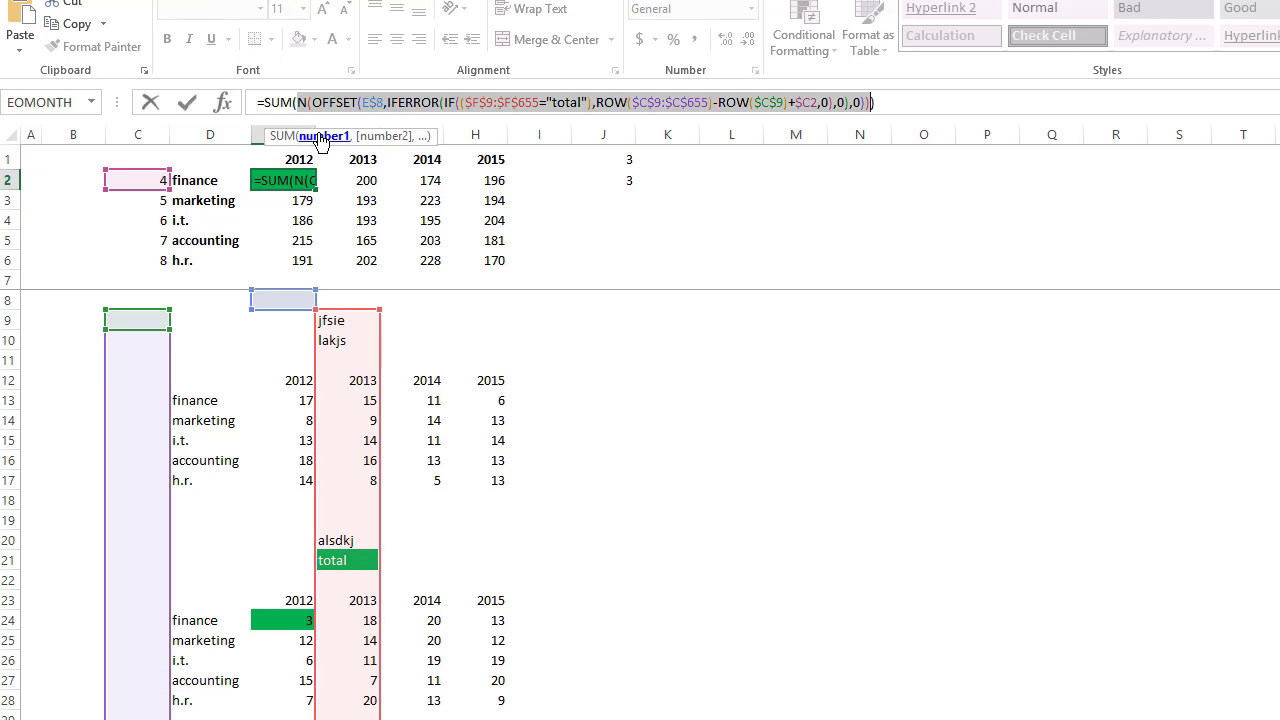
key(F9)
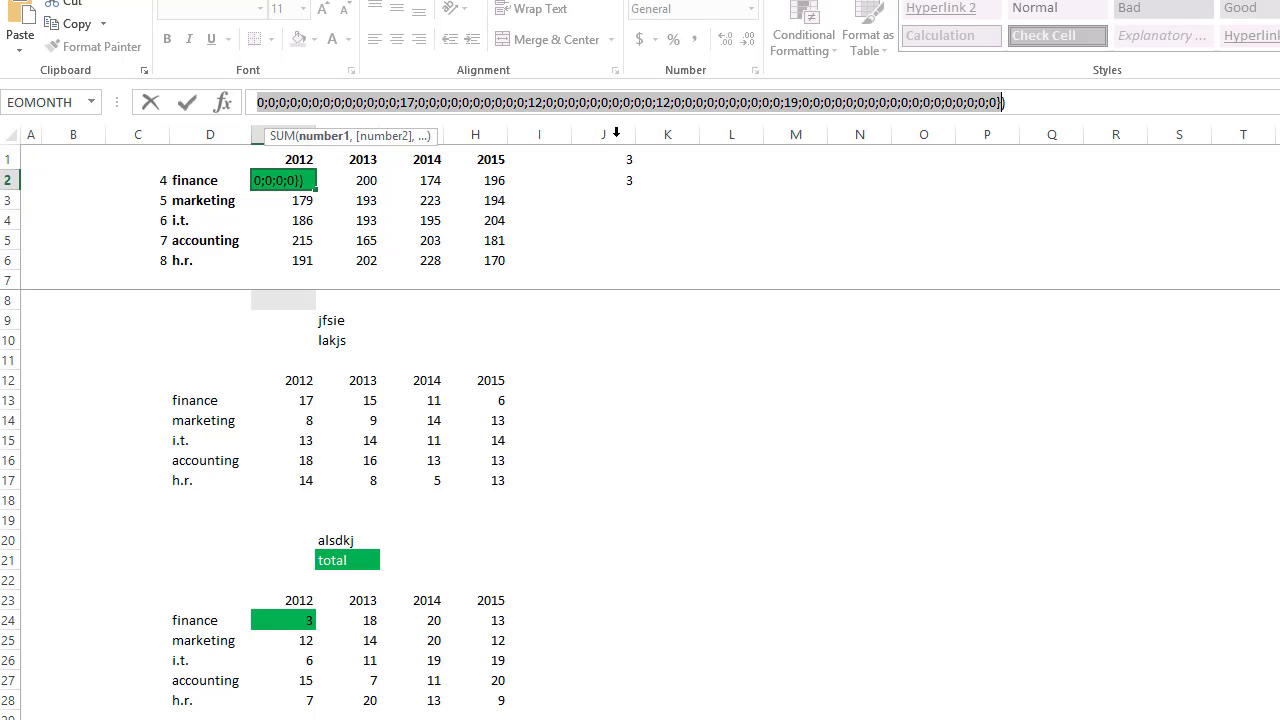
mouse_move(617, 121)
mouse_down()
mouse_move(590, 402)
mouse_move(594, 132)
mouse_up()
key(Escape)
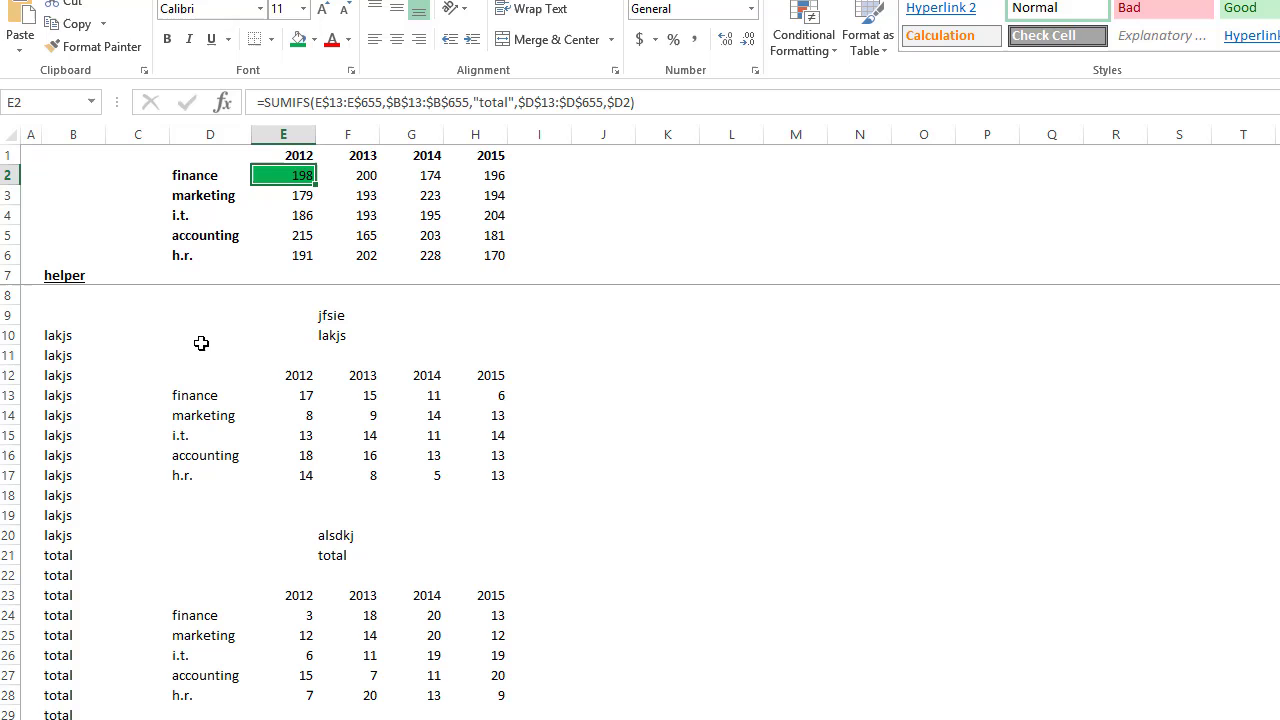
click(63, 333)
key(Down)
key(Down)
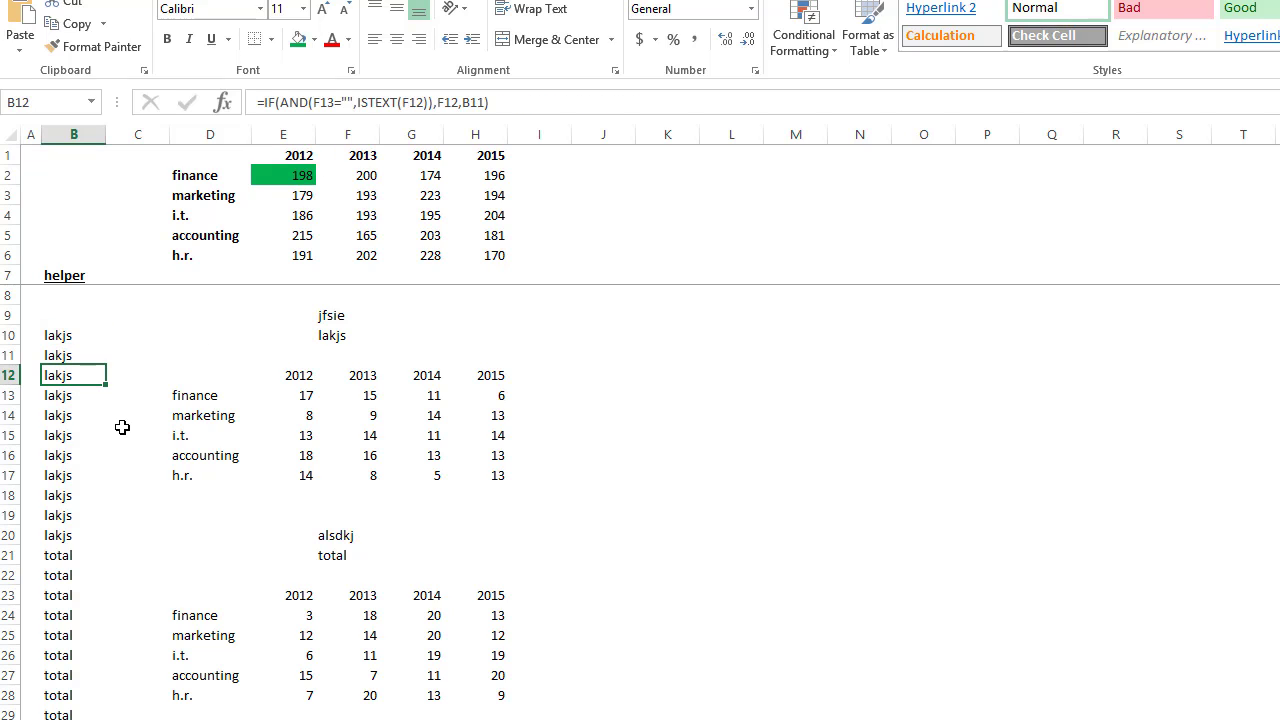
key(Up)
key(Up)
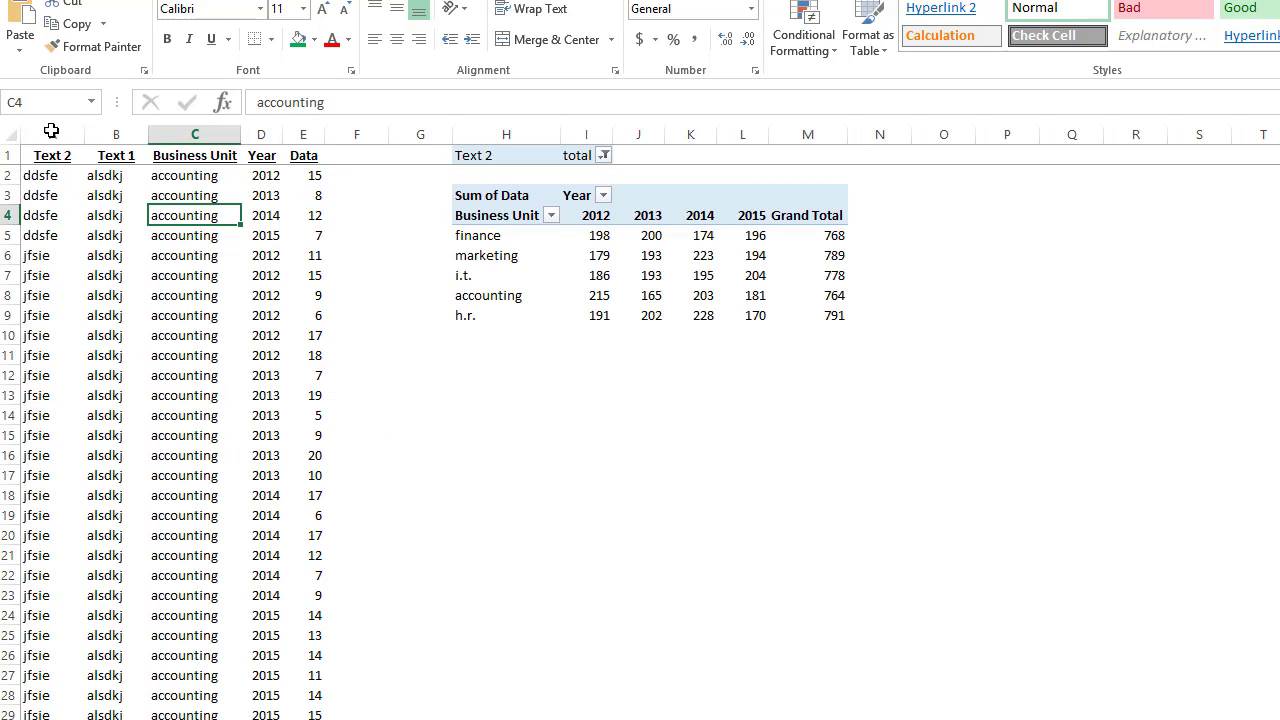
click(676, 276)
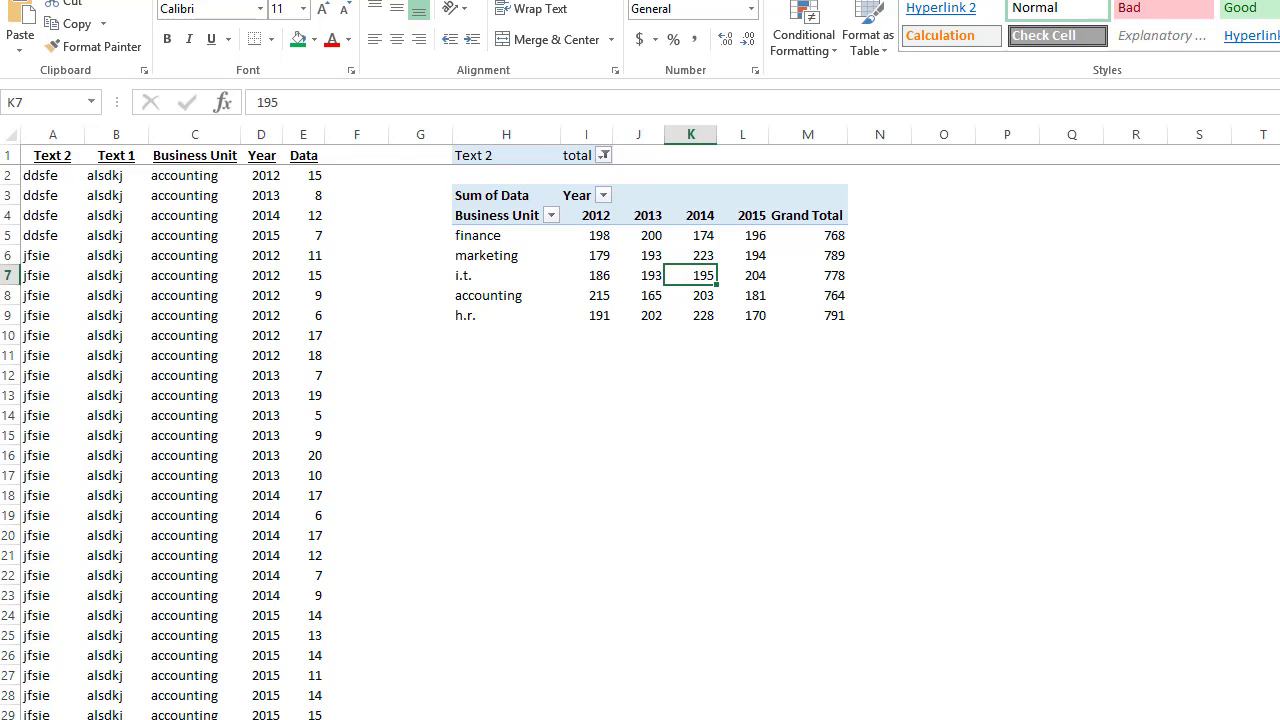
key(ctrl+Page_Down)
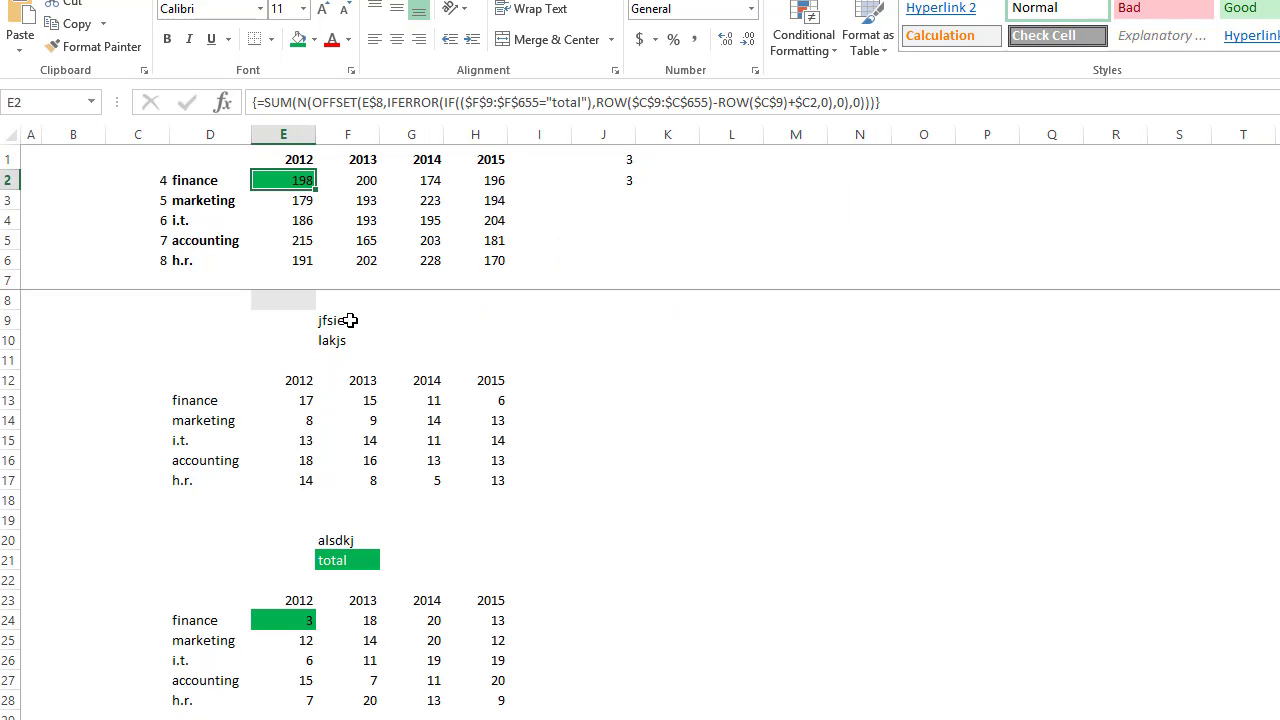
click(469, 102)
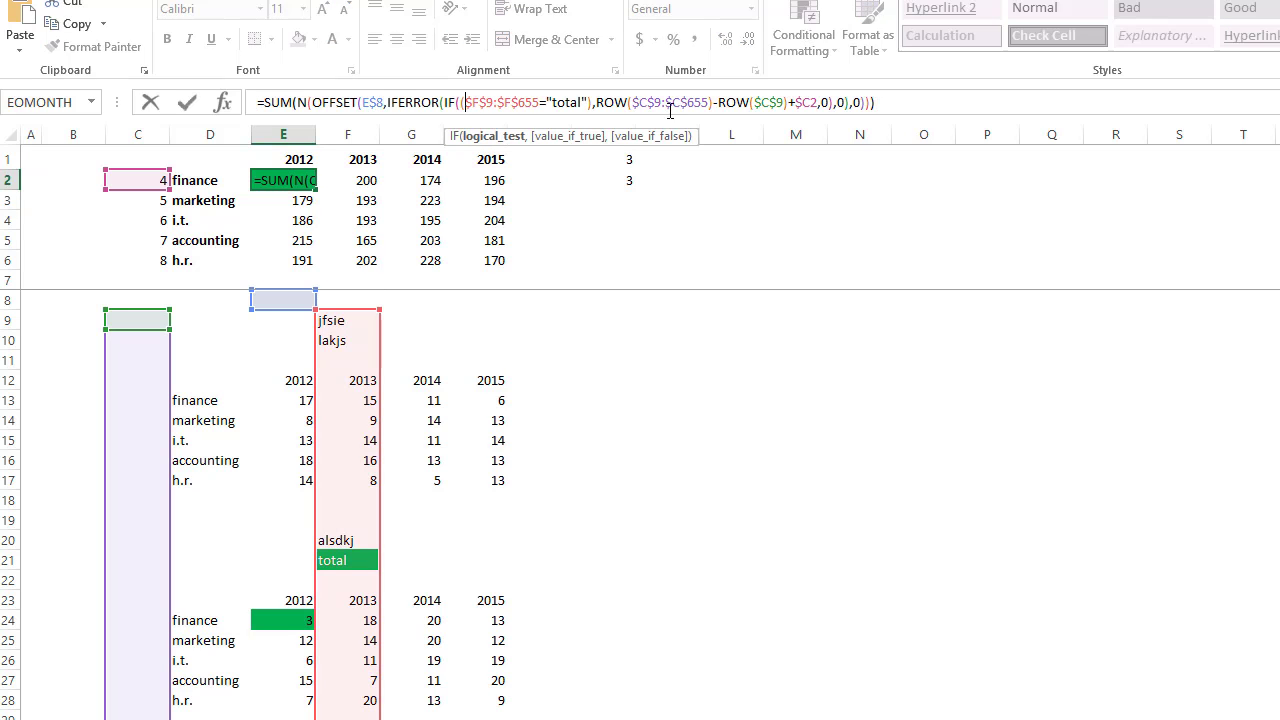
click(600, 103)
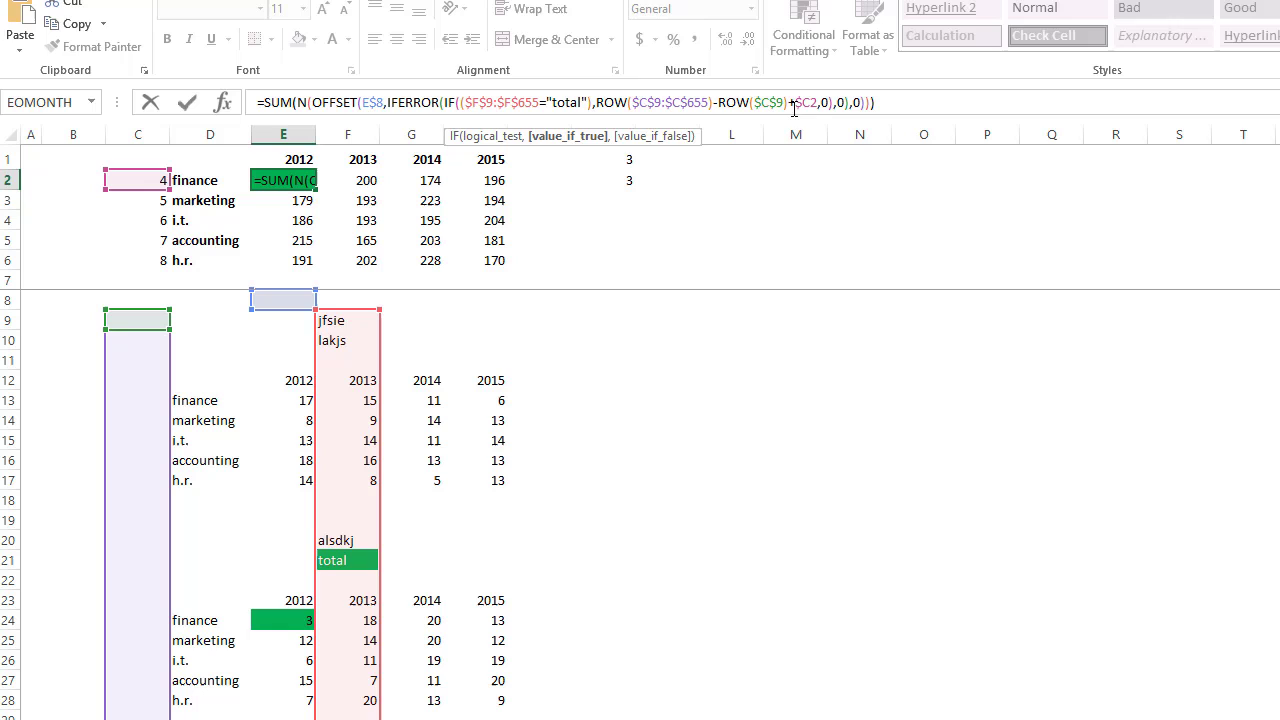
key(ctrl+shift+Return)
click(363, 571)
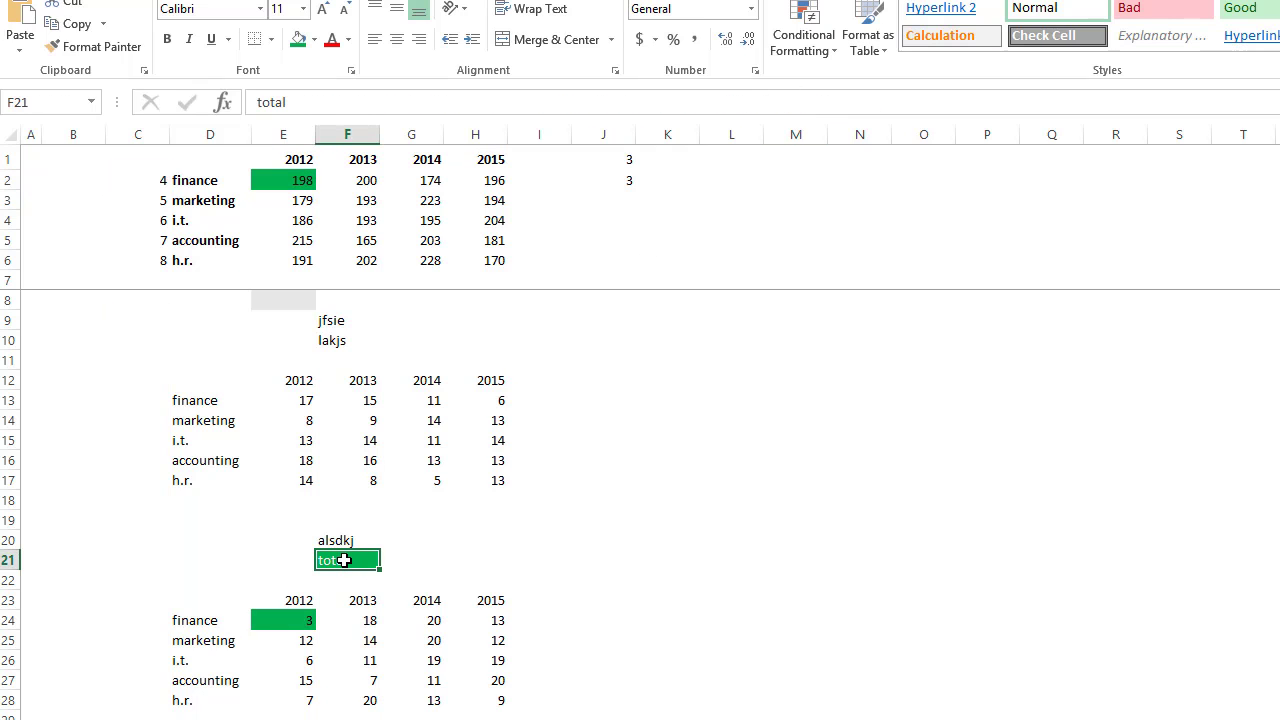